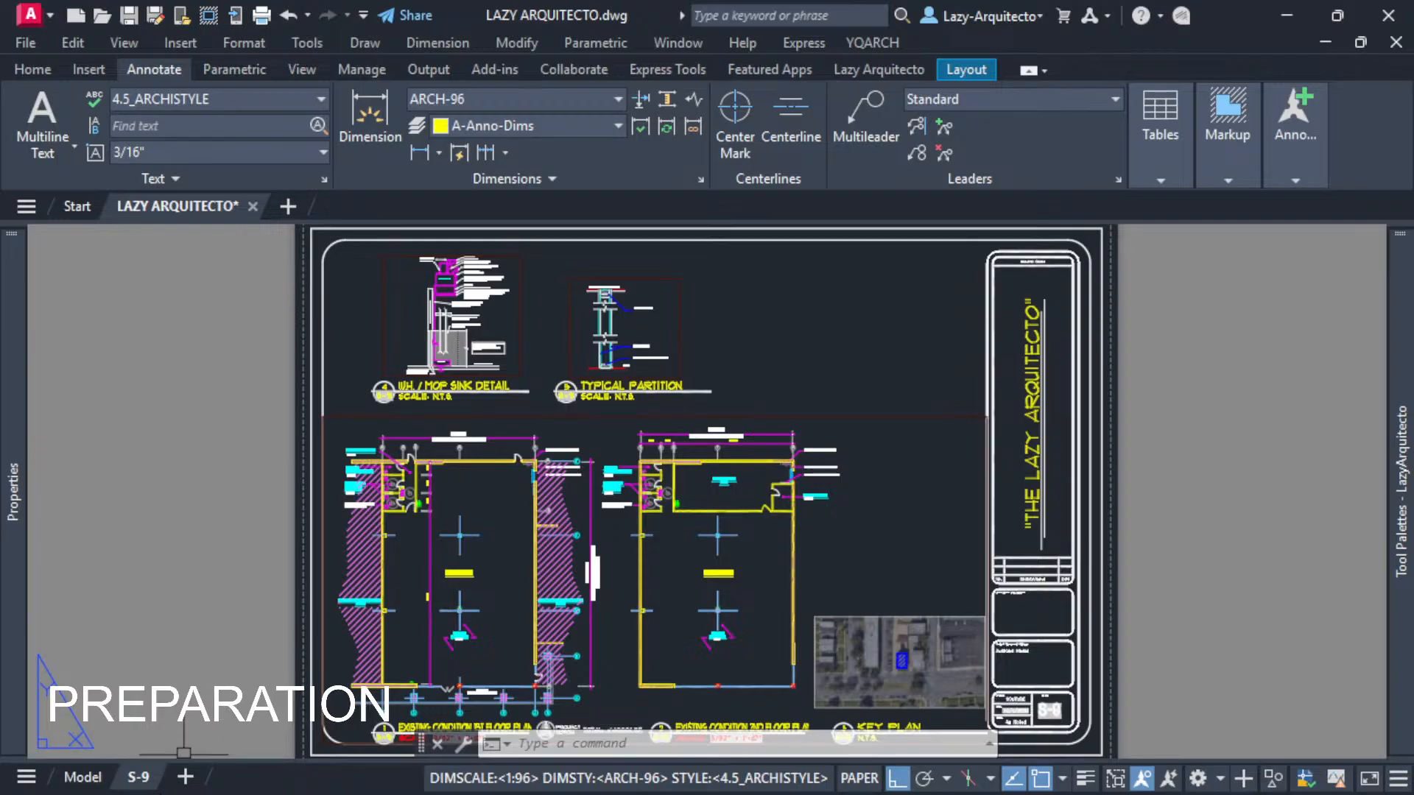
- Select each viewport on the S-9 layout in turn to inspect it
left_click(604, 420)
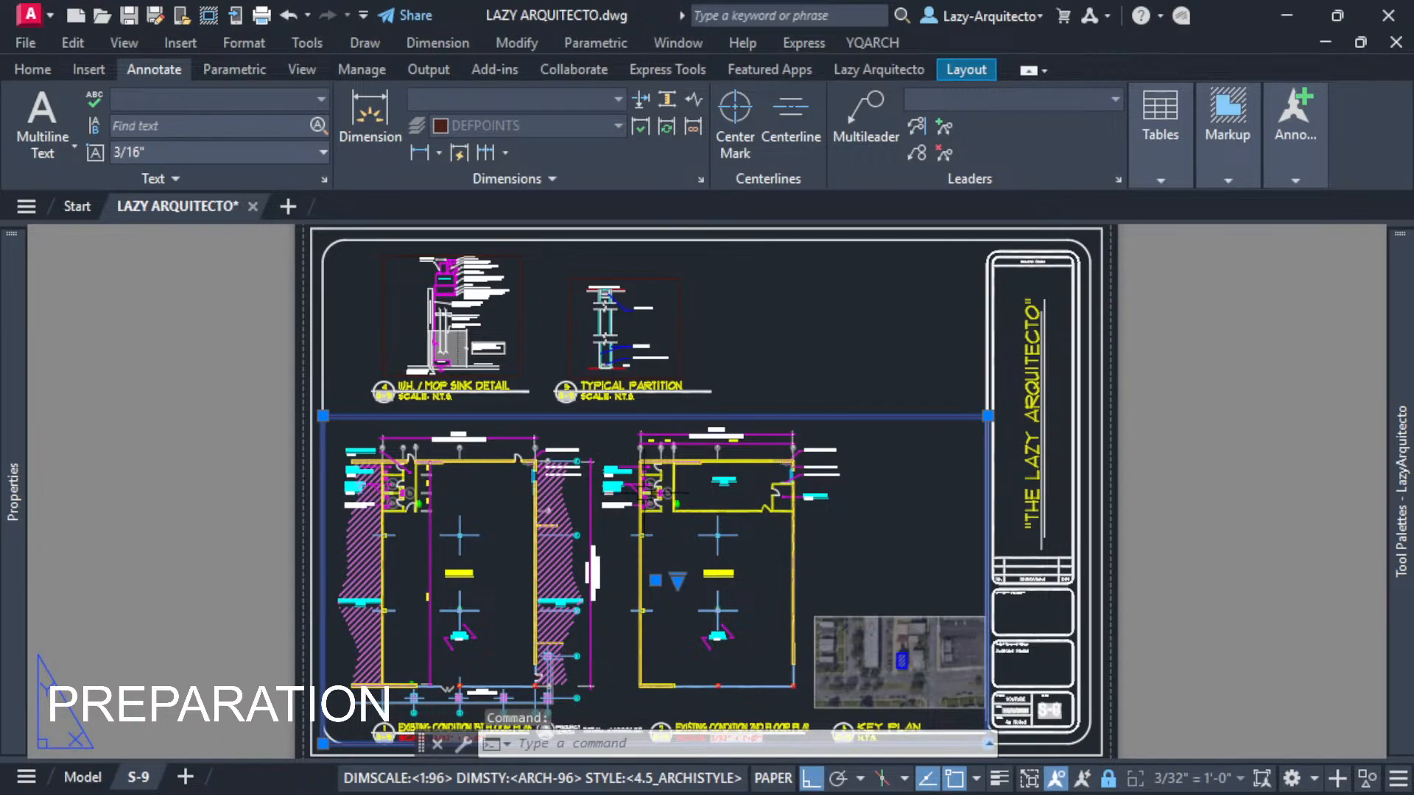
key("Escape")
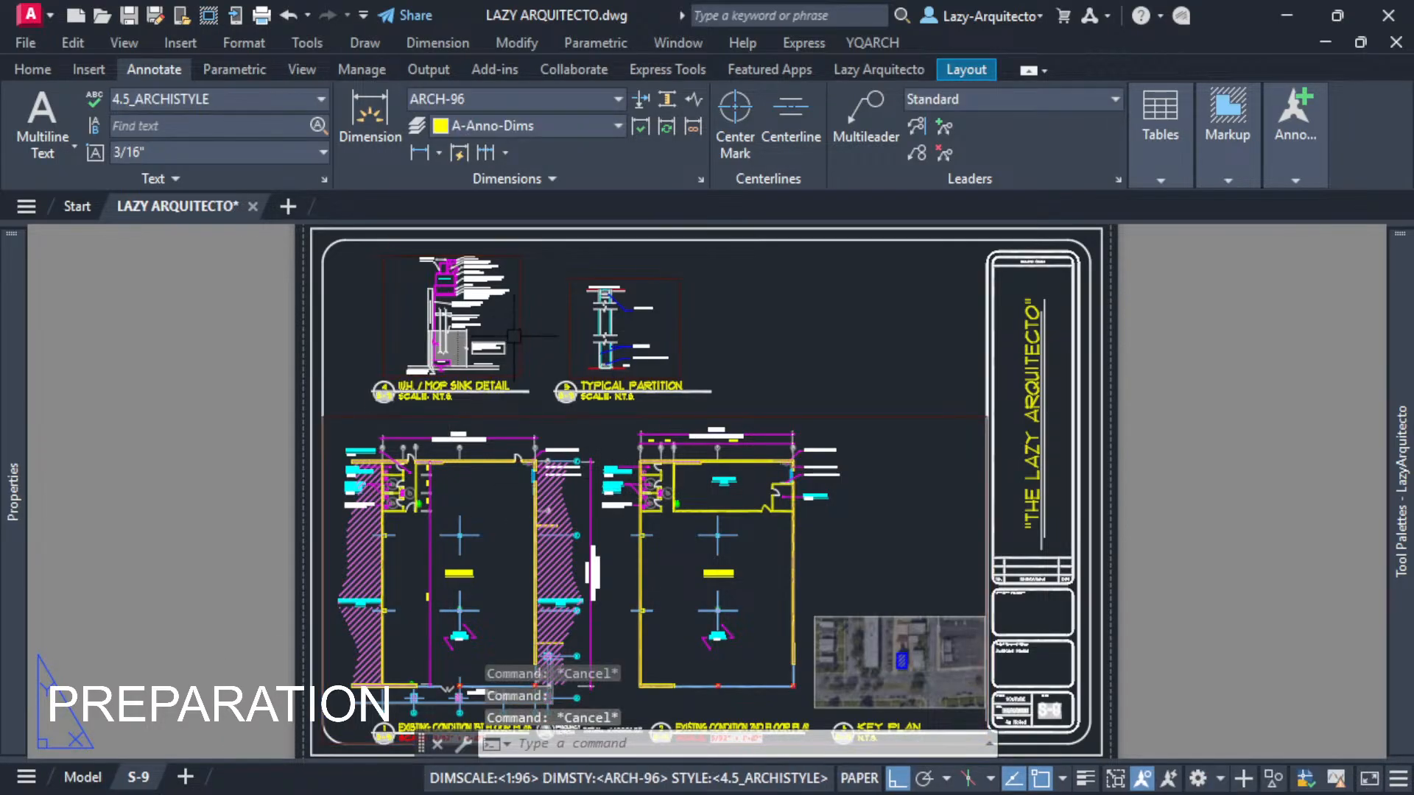
left_click(533, 418)
left_click(580, 393)
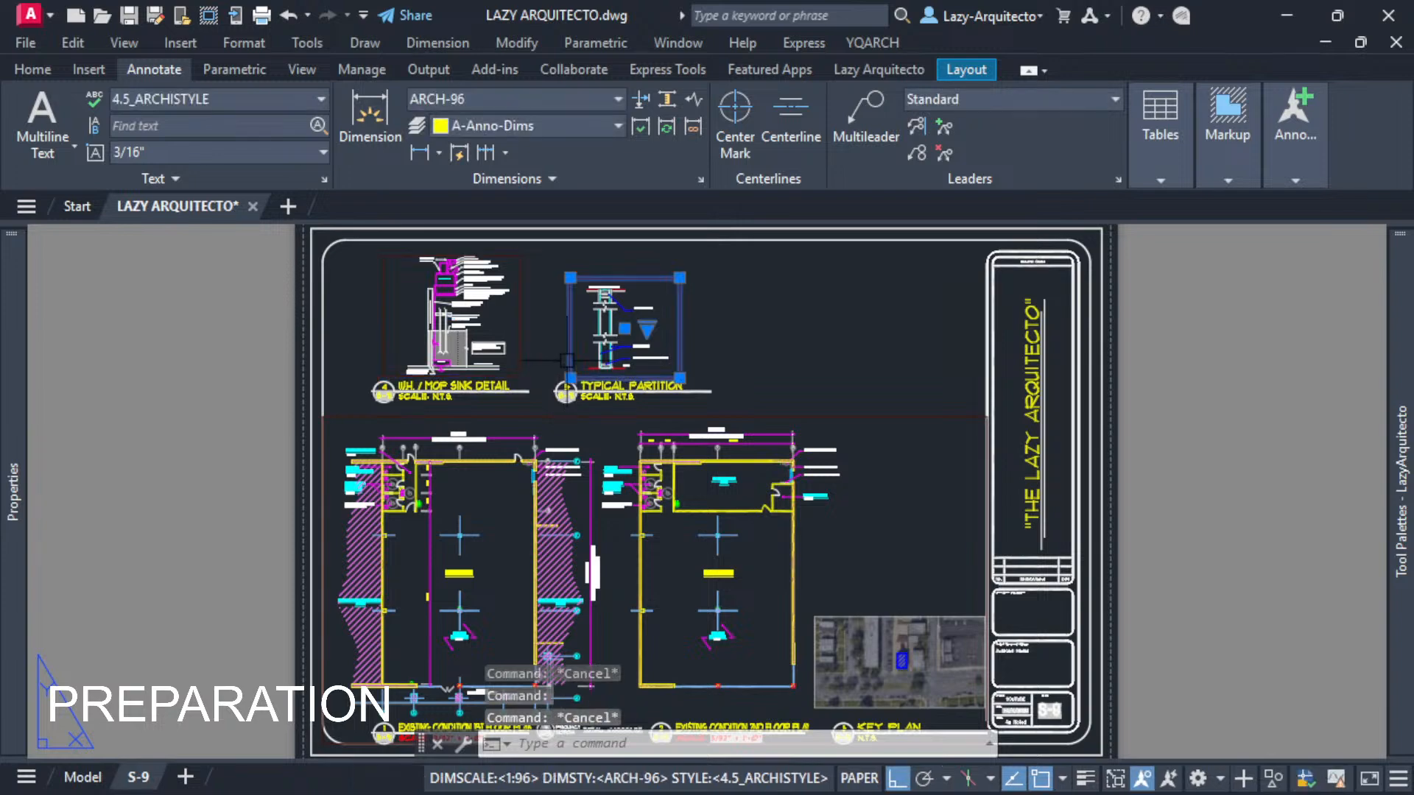
key("Escape")
left_click(521, 375)
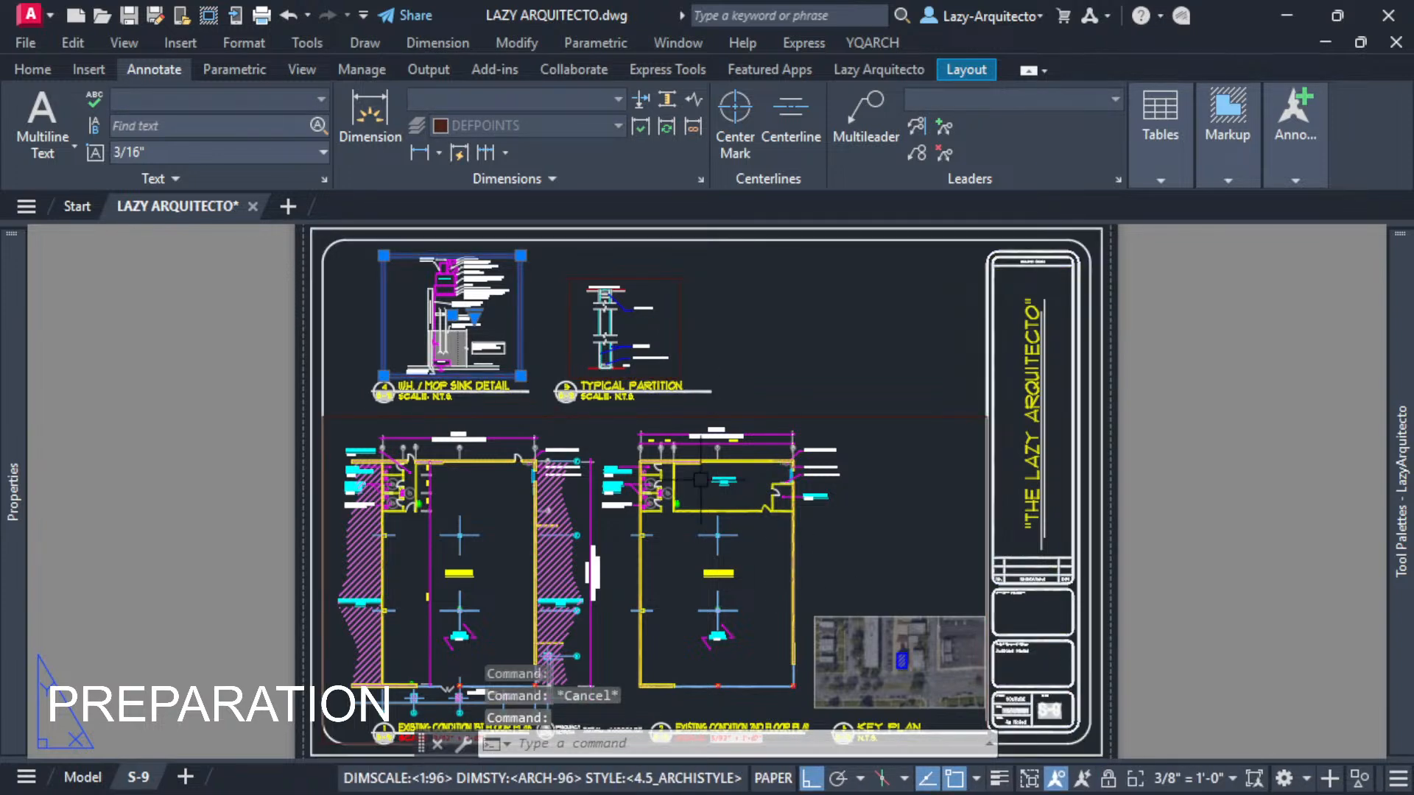
key("Escape")
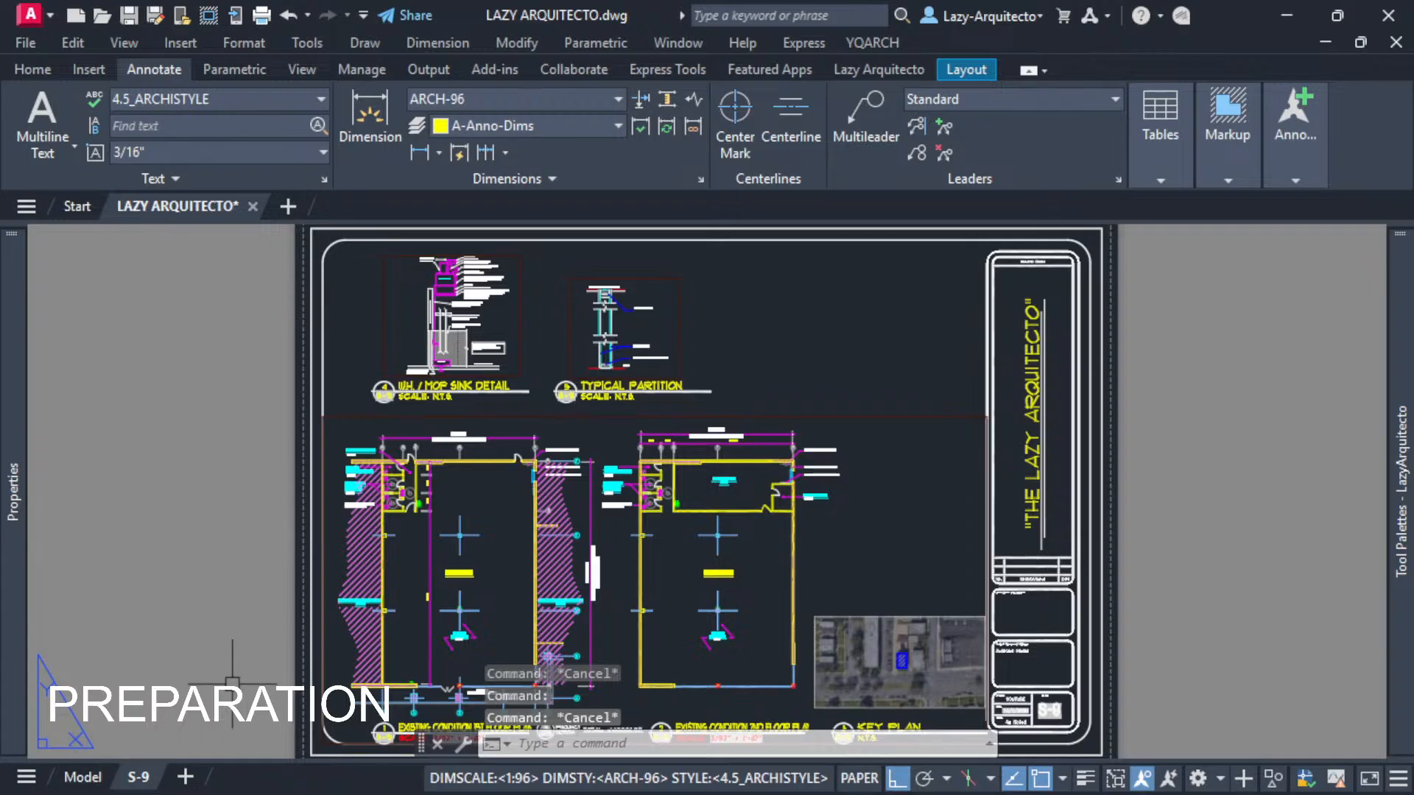
- Switch to the Model tab and back to the S-9 layout
left_click(84, 777)
mouse_move(139, 787)
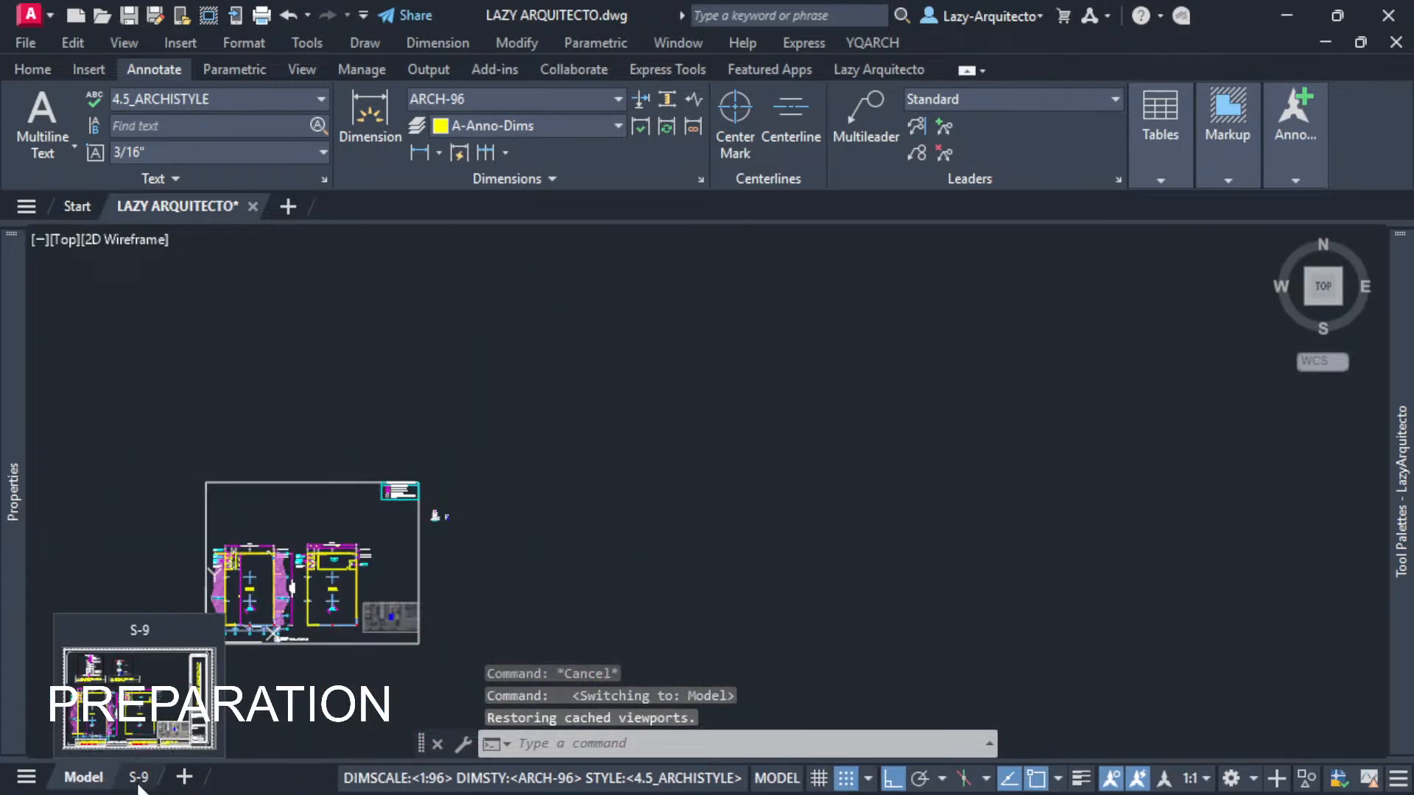
left_click(139, 780)
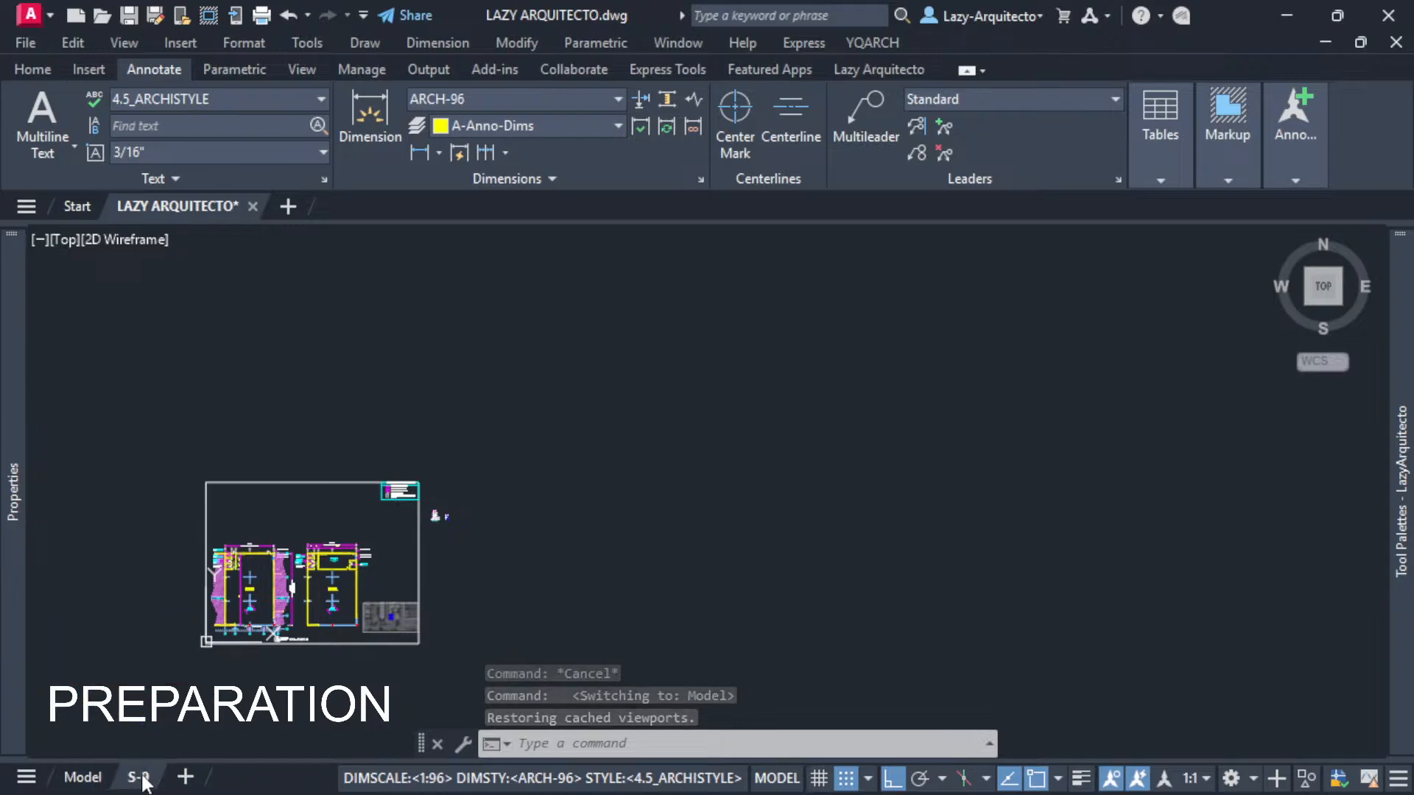
- Activate the W.H. / Mop Sink Detail viewport and open its drain-line note in the text editor, then close it
middle_click_drag(448, 494, 560, 525)
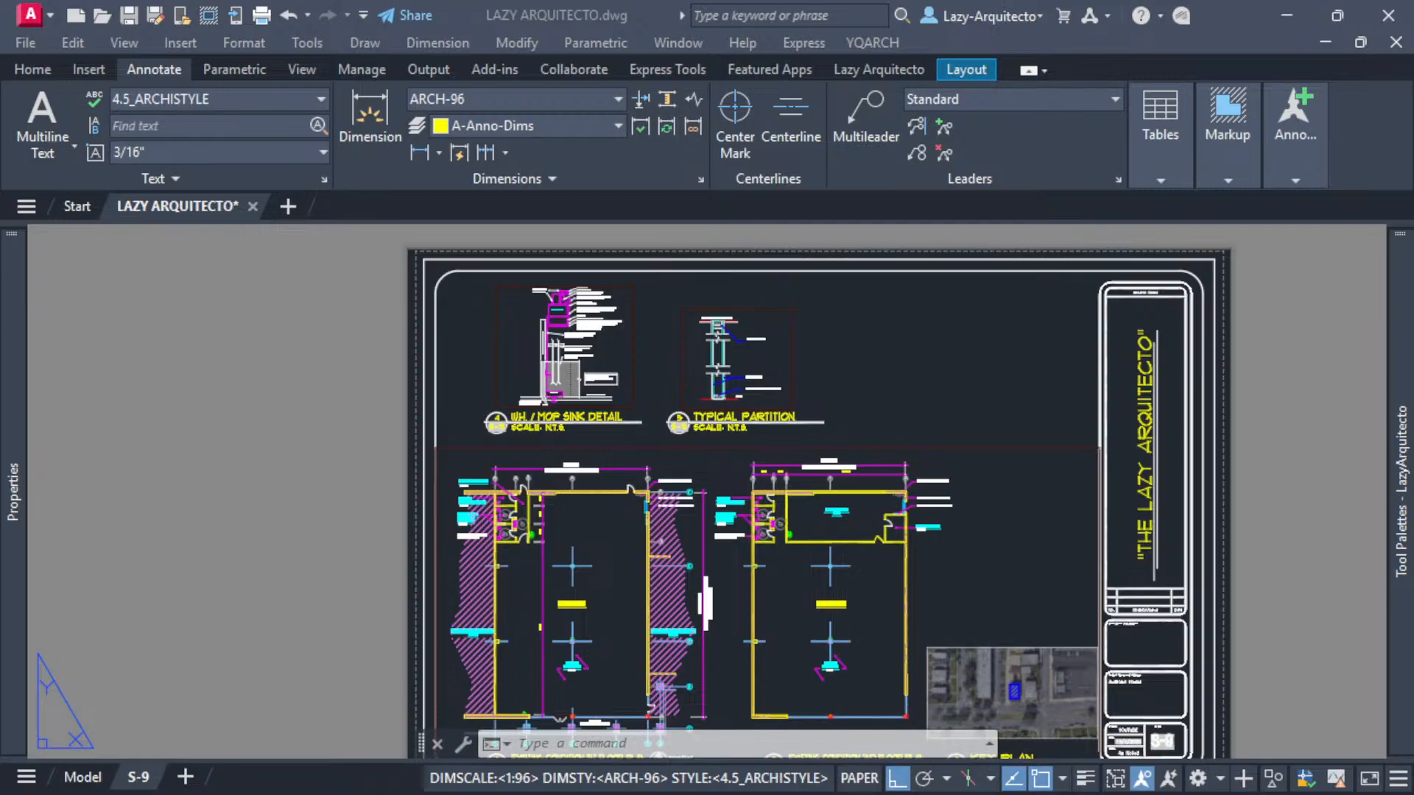
left_click(654, 328)
middle_click_drag(854, 388, 793, 407)
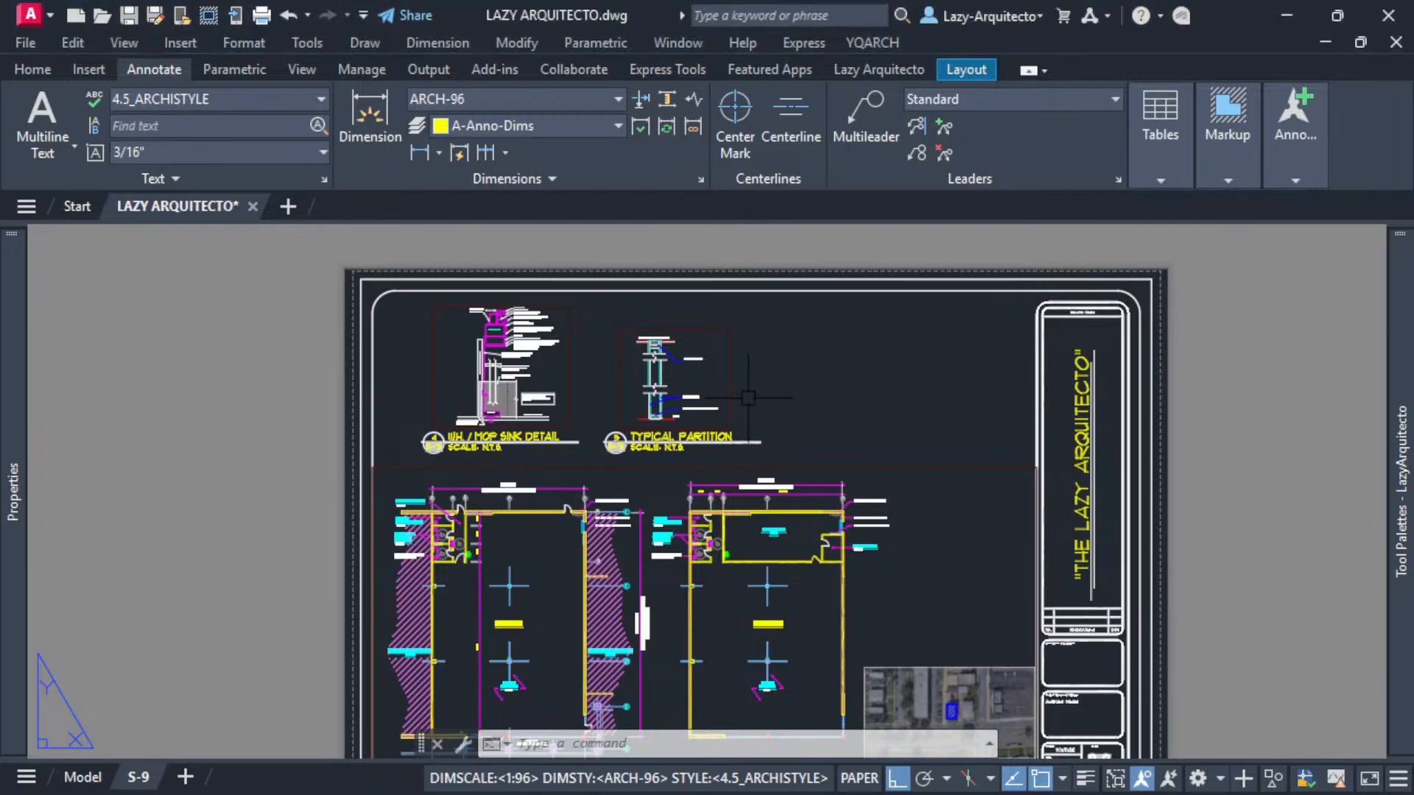
middle_click_drag(618, 399, 670, 375)
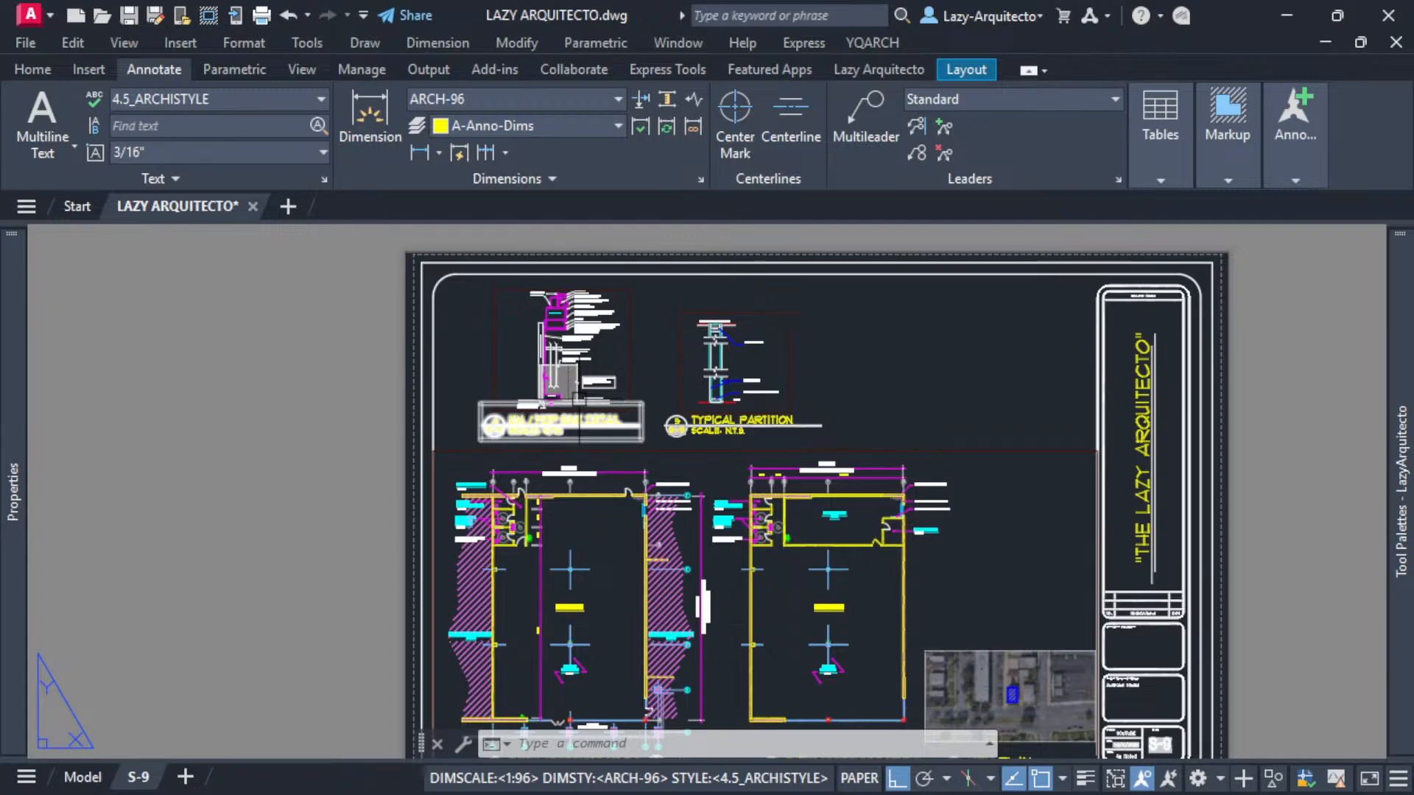
scroll(534, 322, "up", 6)
middle_click_drag(668, 385, 604, 431)
double_click(704, 469)
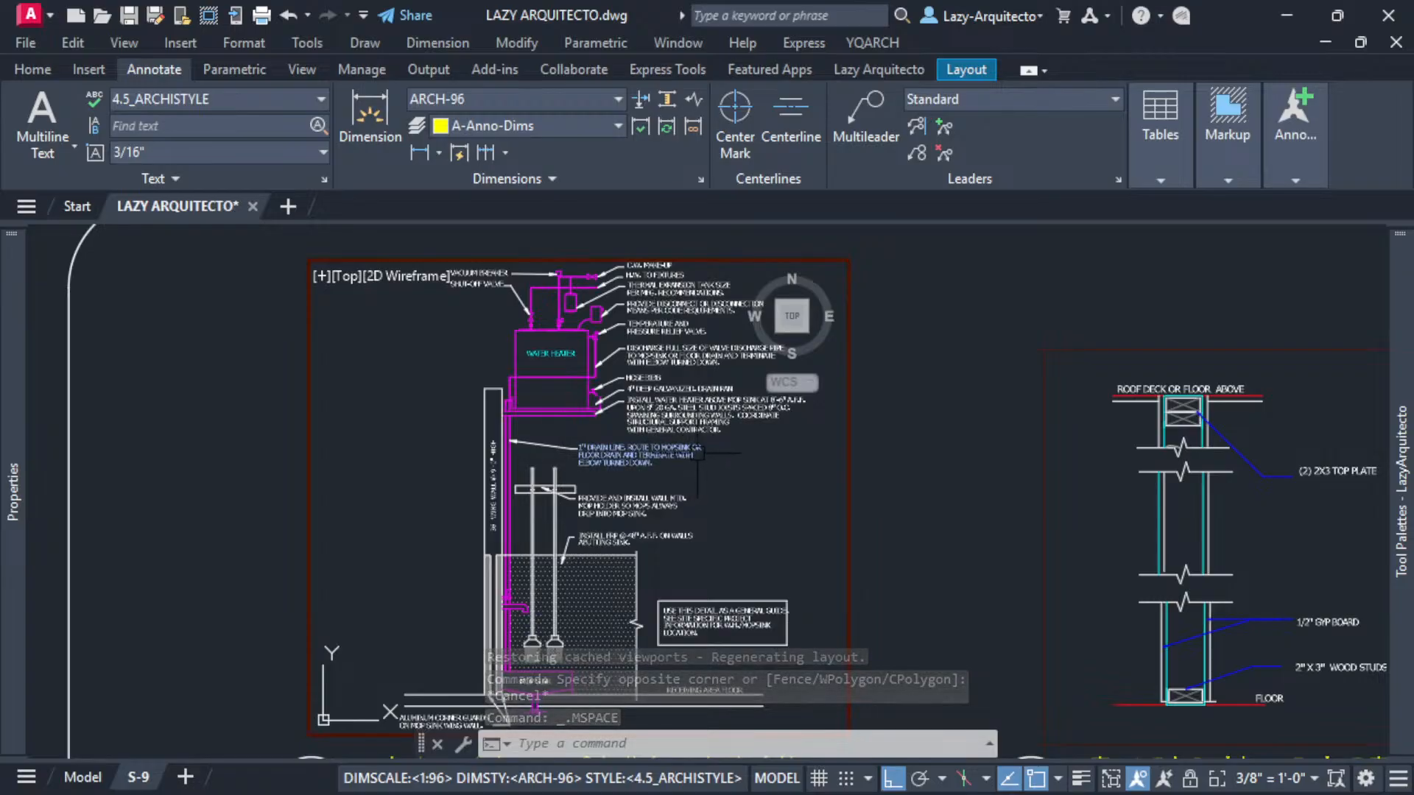
scroll(692, 449, "up", 4)
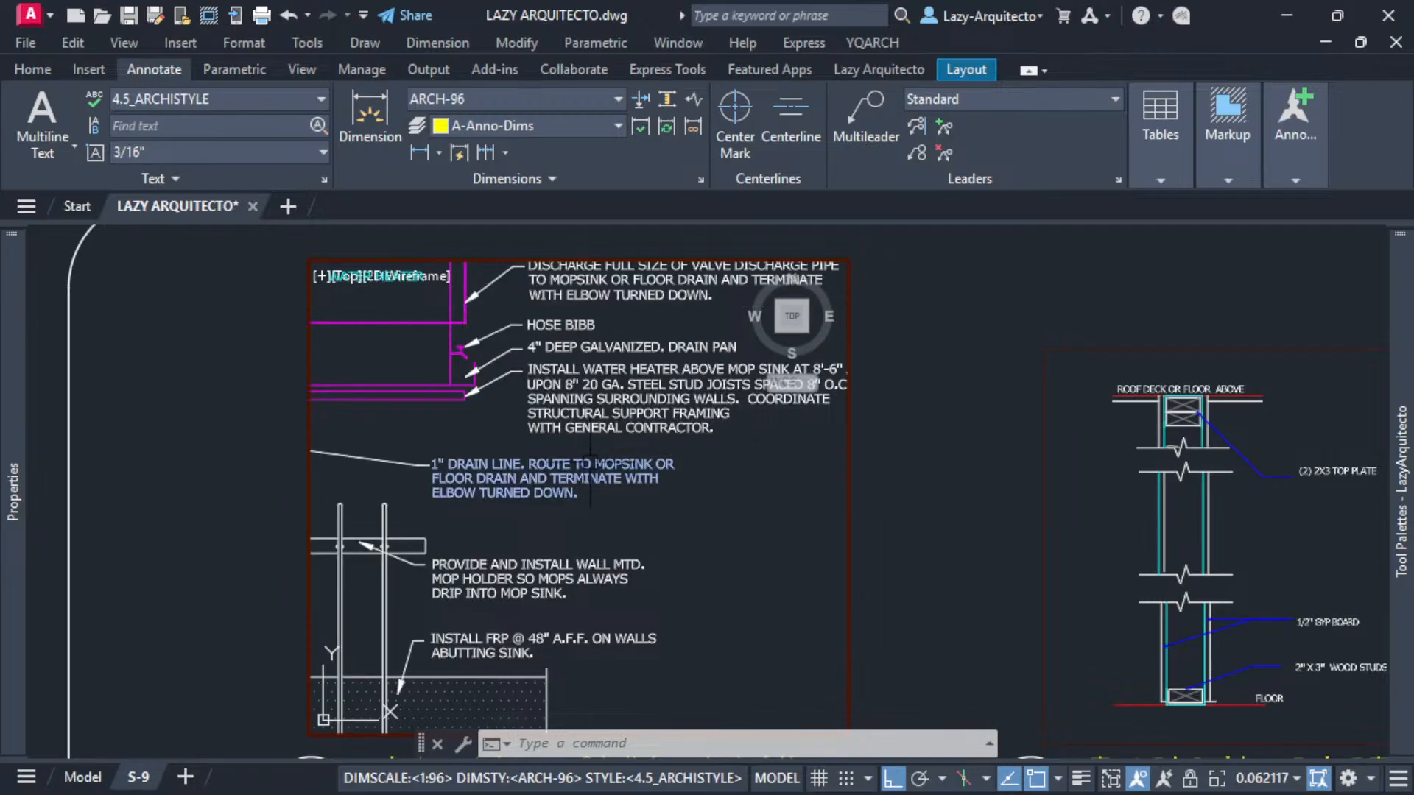
left_click(671, 471)
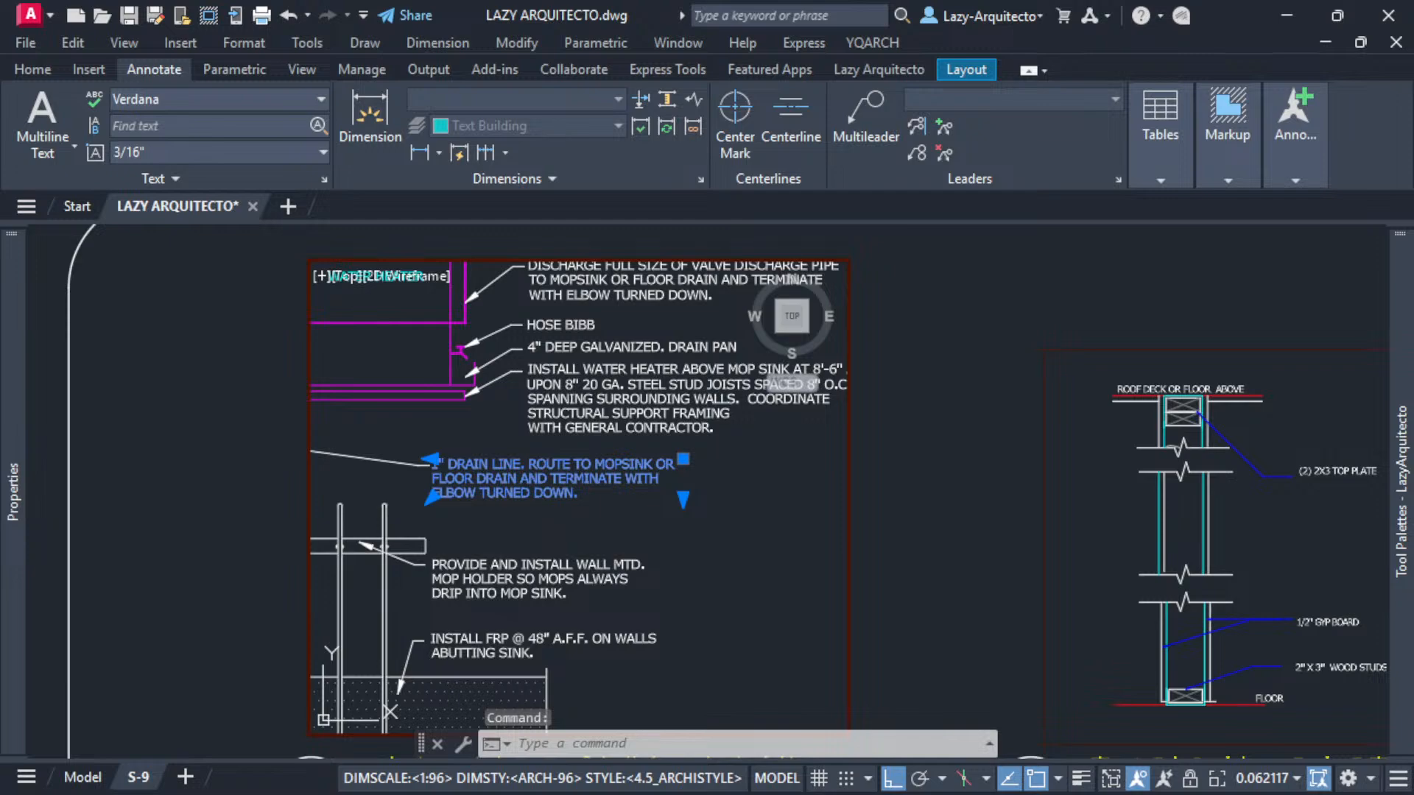
double_click(597, 475)
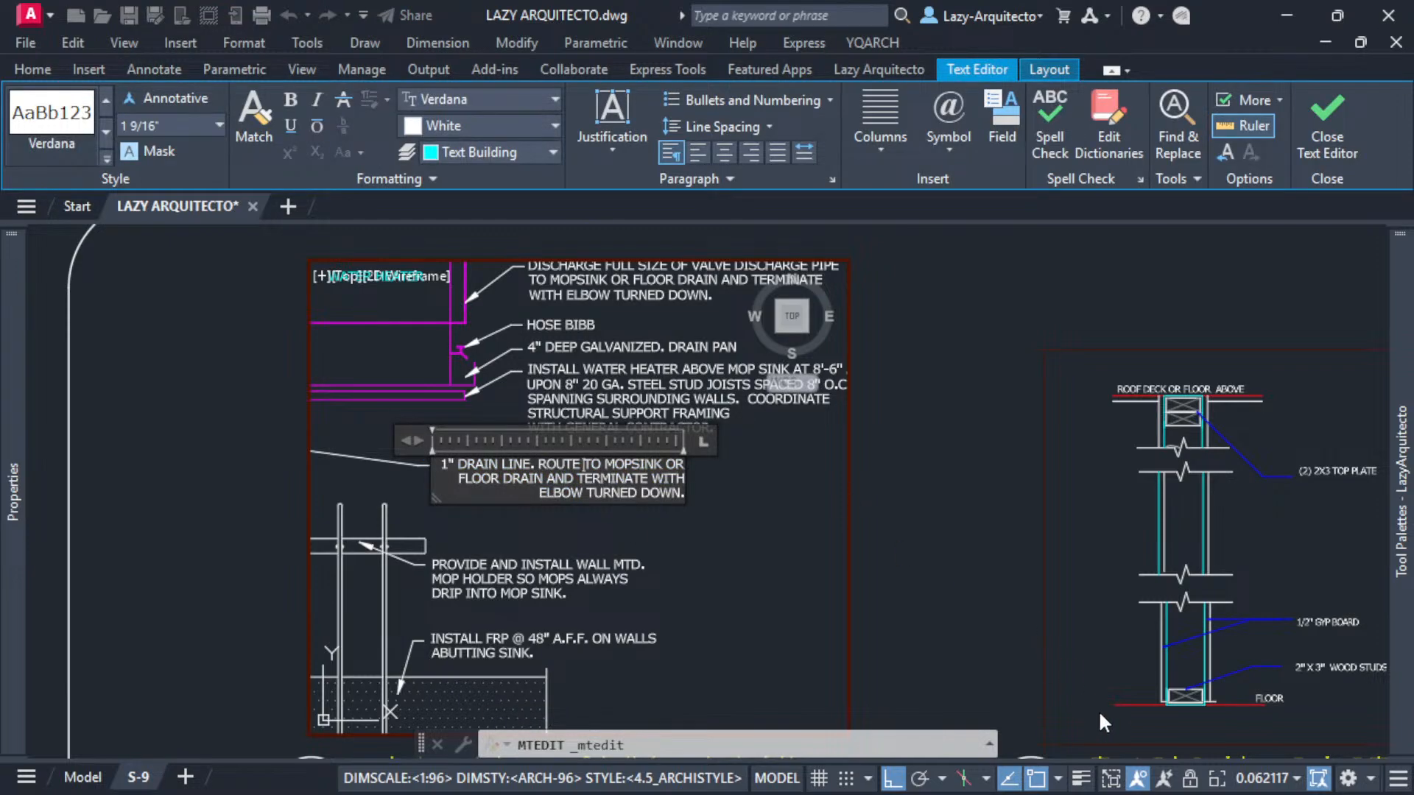
left_click(575, 549)
mouse_move(505, 453)
middle_mouse_down()
mouse_move(611, 486)
mouse_move(577, 505)
mouse_move(584, 540)
mouse_move(576, 499)
middle_mouse_up()
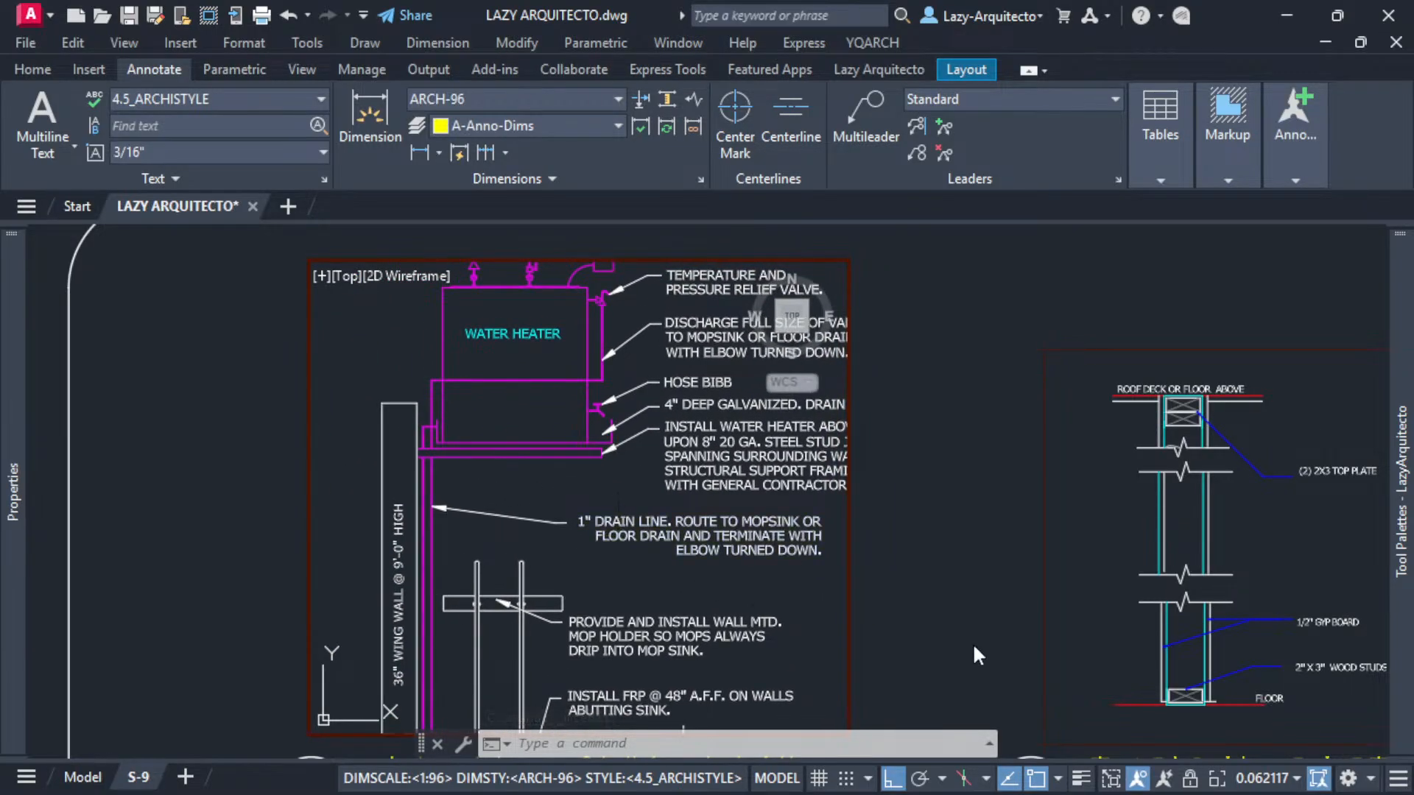
left_click(1261, 779)
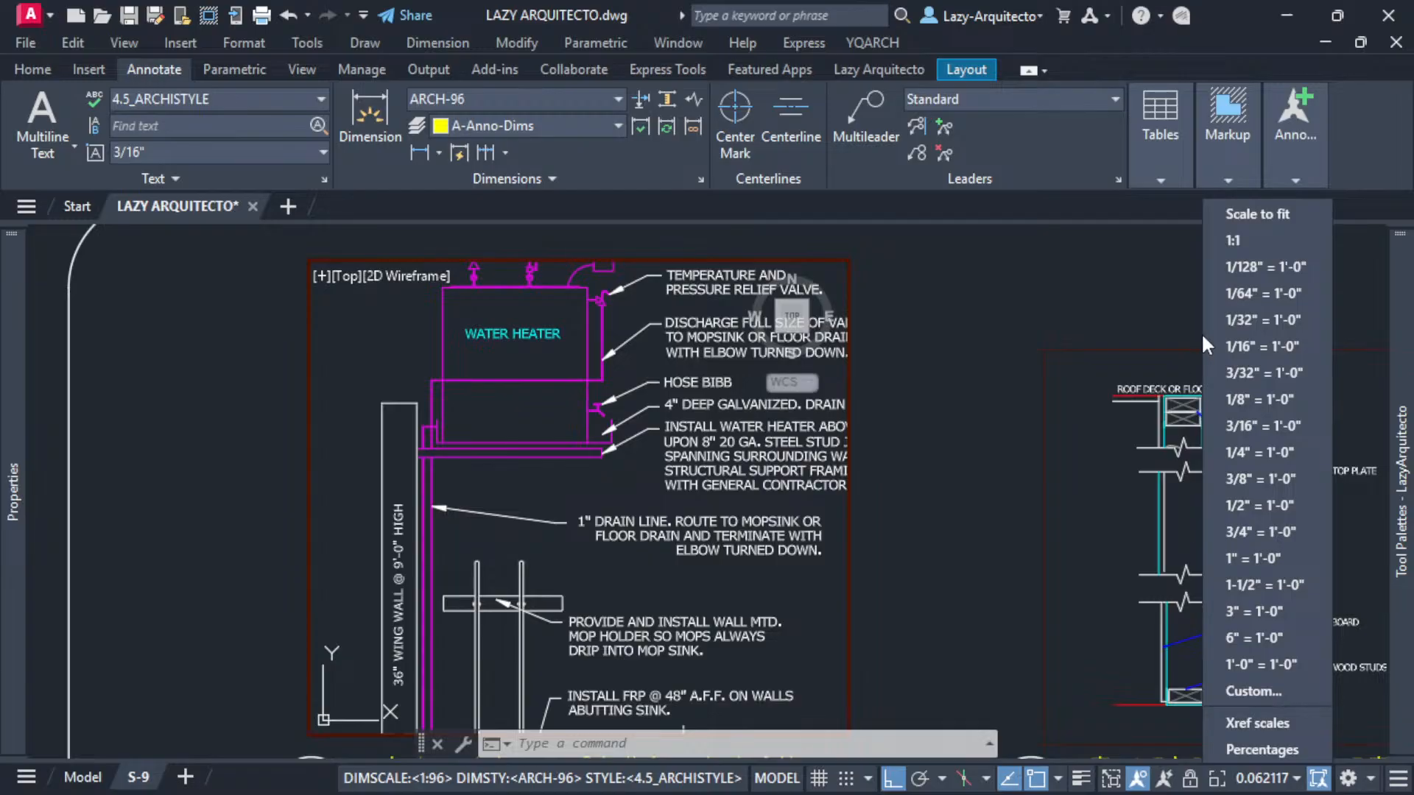
left_click(569, 531)
key("Escape")
scroll(570, 503, "down", 1)
middle_click_drag(588, 494, 514, 489)
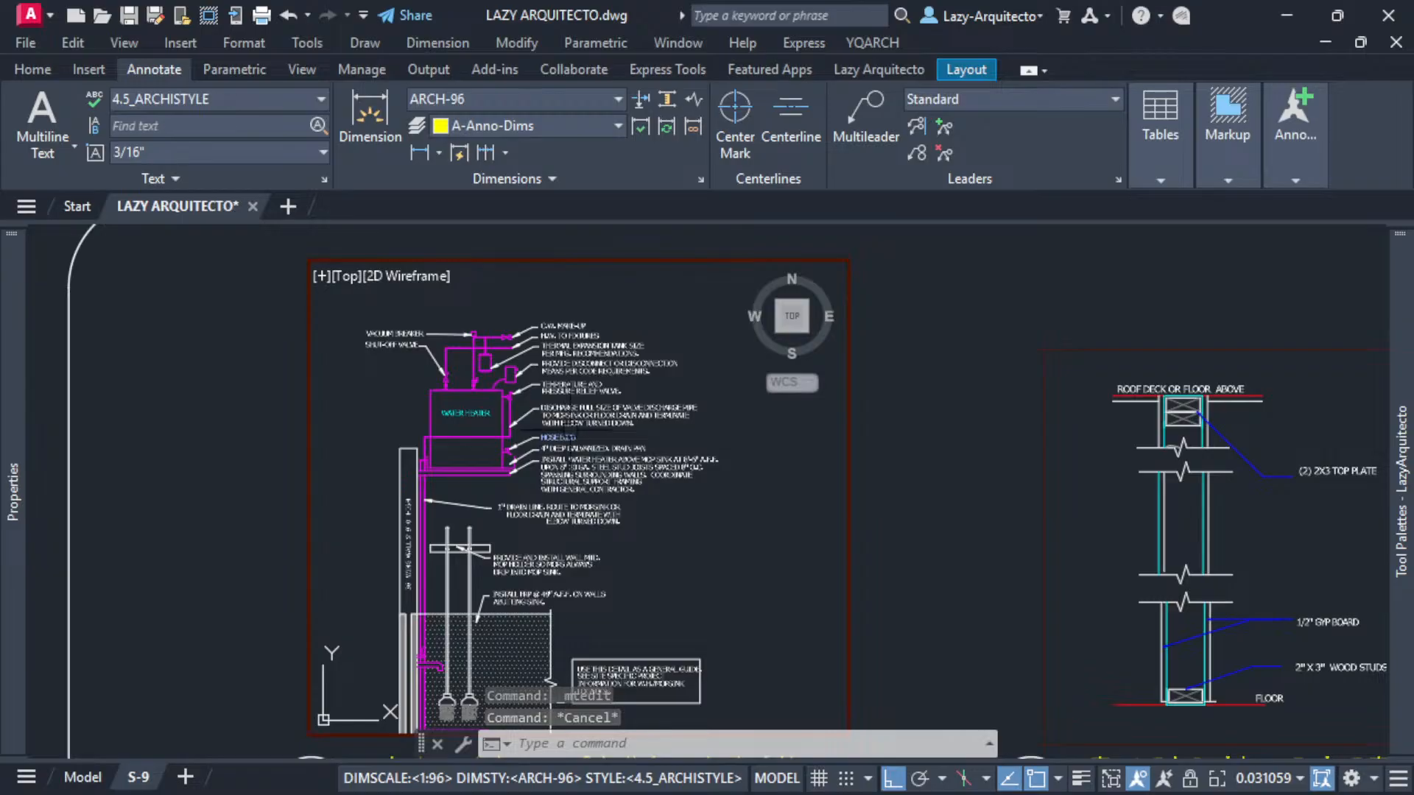
- Re-enter the Mop Sink Detail viewport and set its scale to 1/2" = 1'-0"
double_click(134, 320)
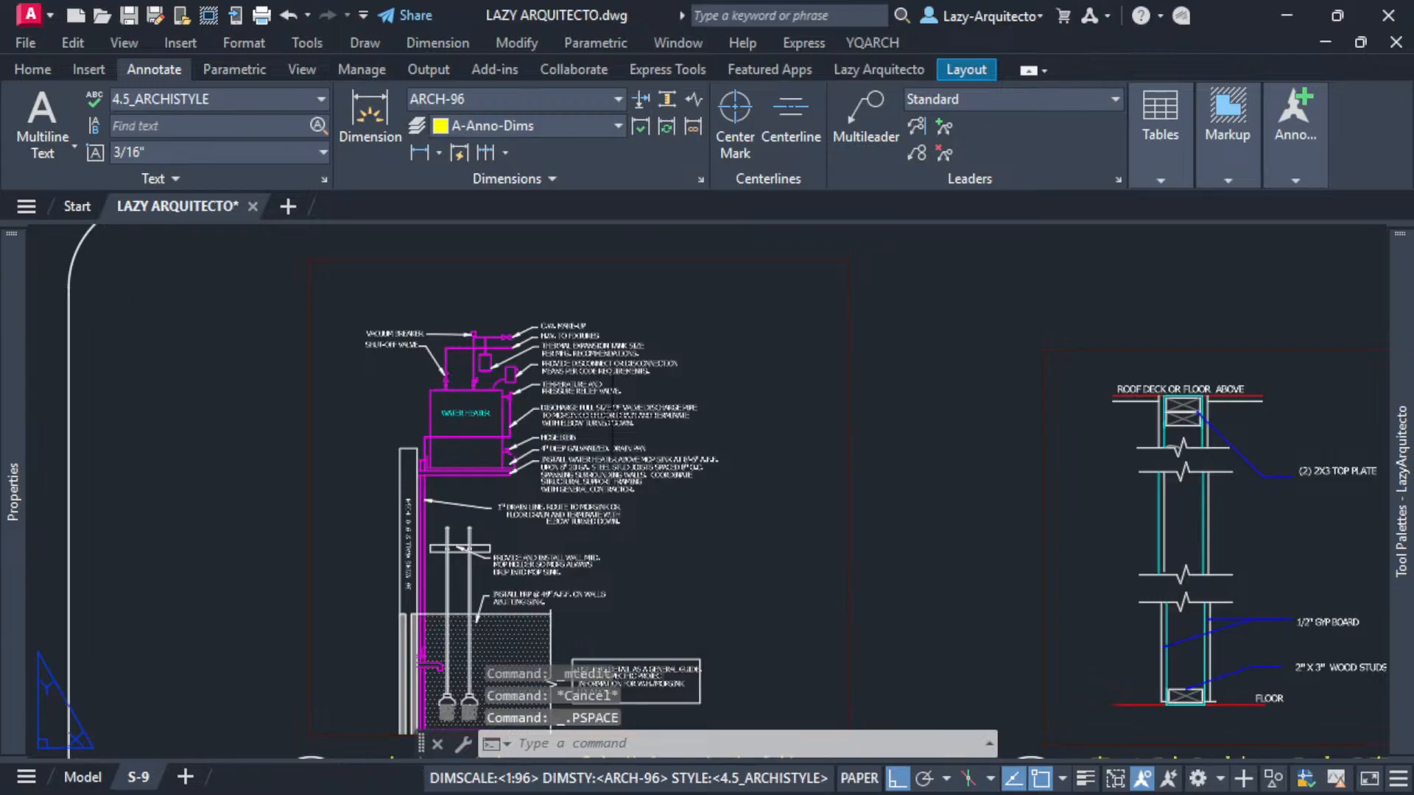
double_click(652, 392)
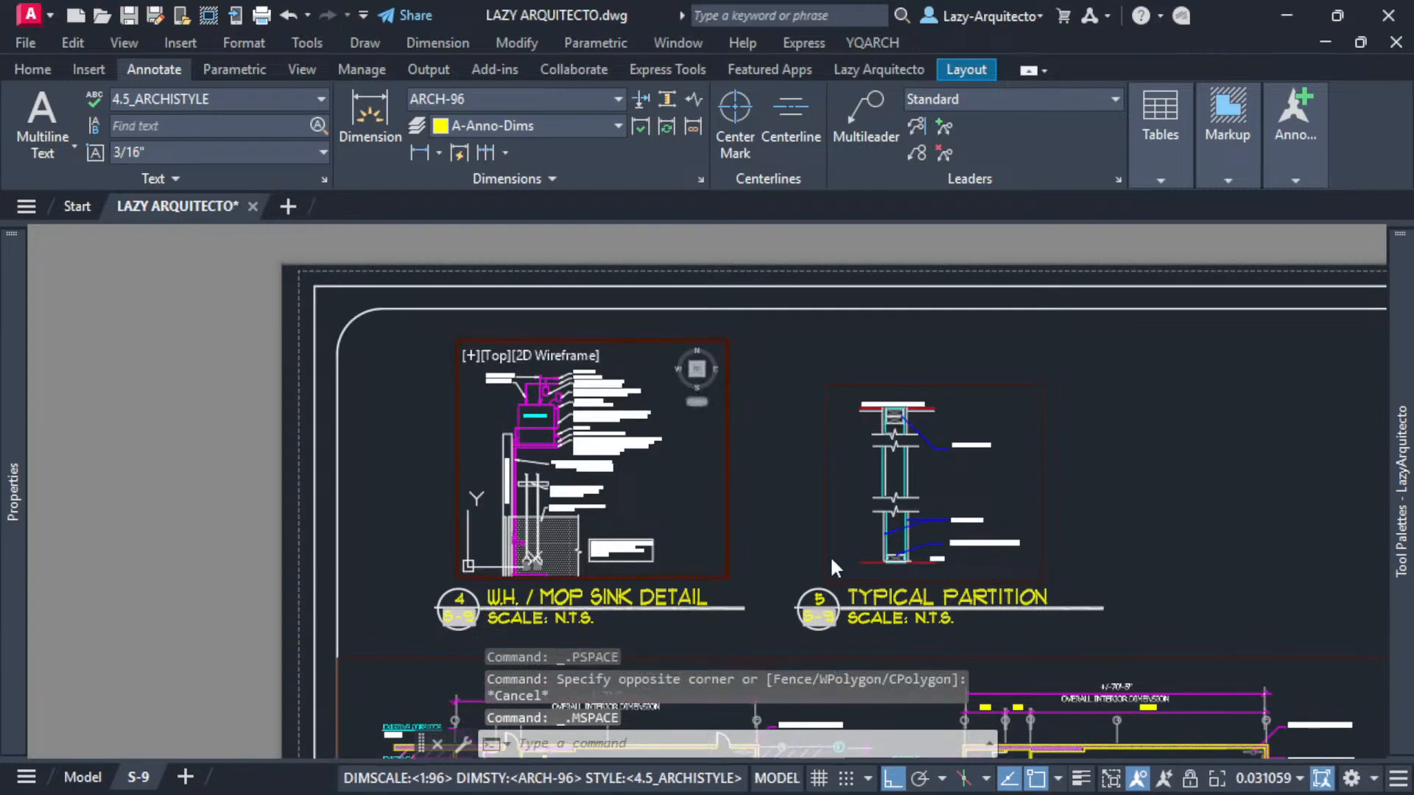
left_click(1243, 779)
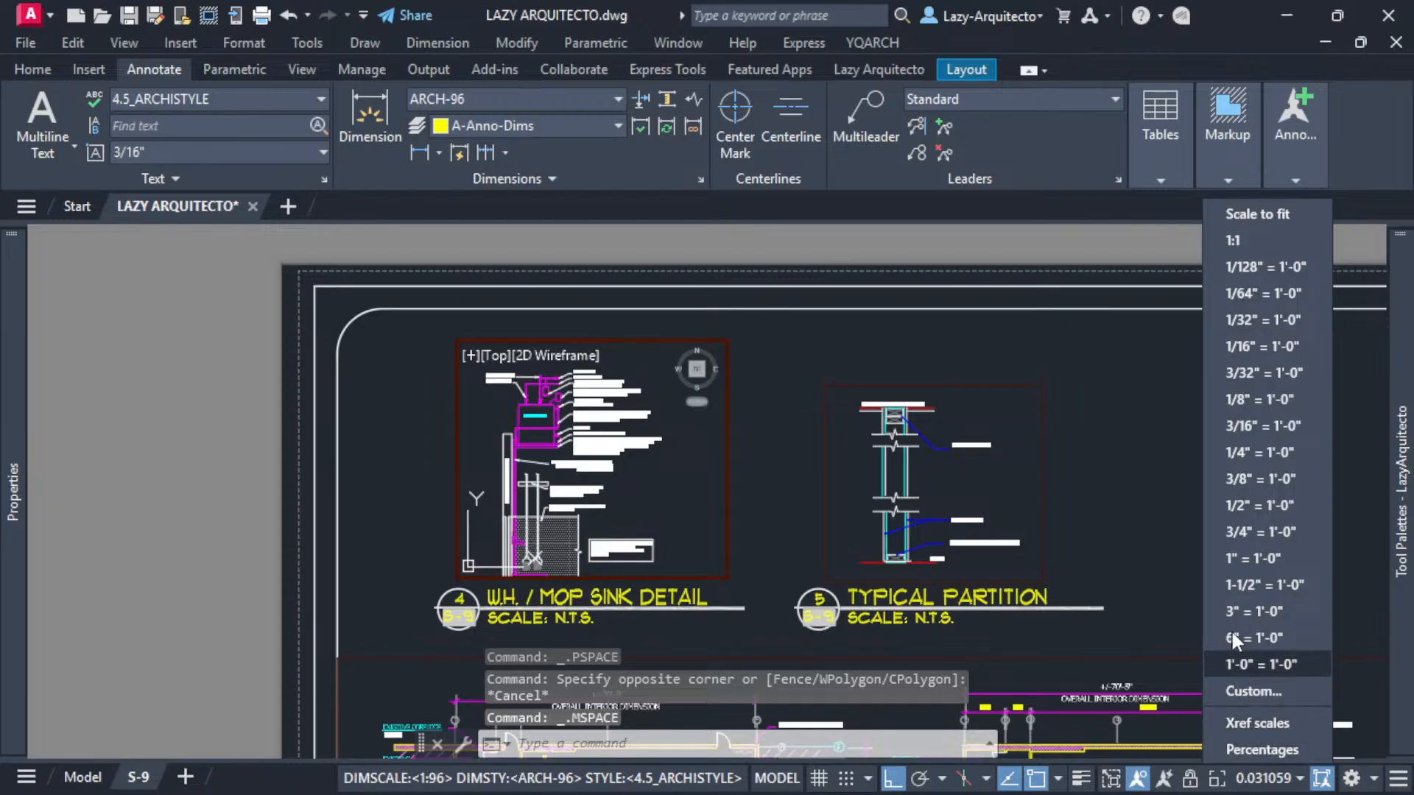
left_click(1238, 508)
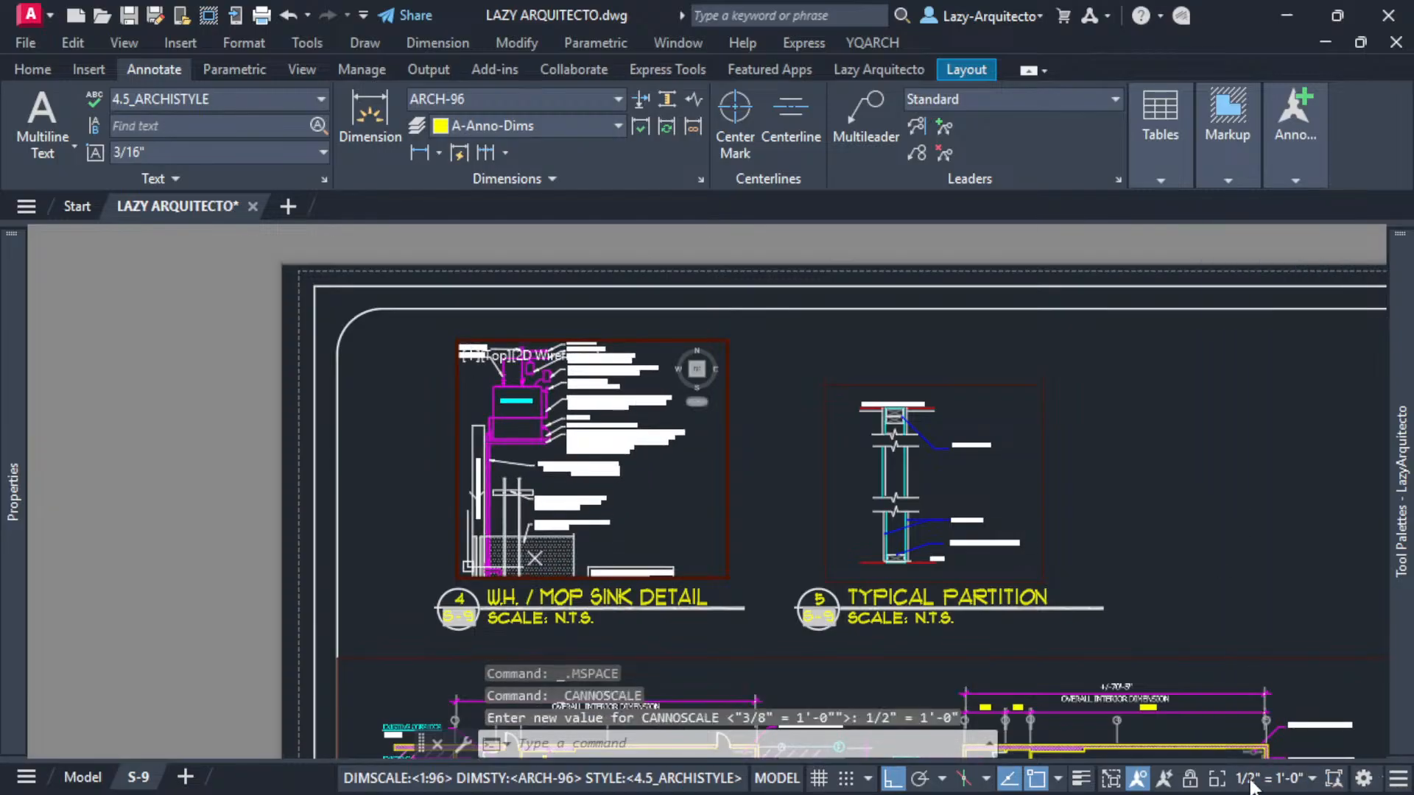
- Set the Mop Sink Detail viewport scale to 3/8" = 1'-0", recentre the detail inside it, and return to paper space
left_click(1256, 779)
left_click(1235, 477)
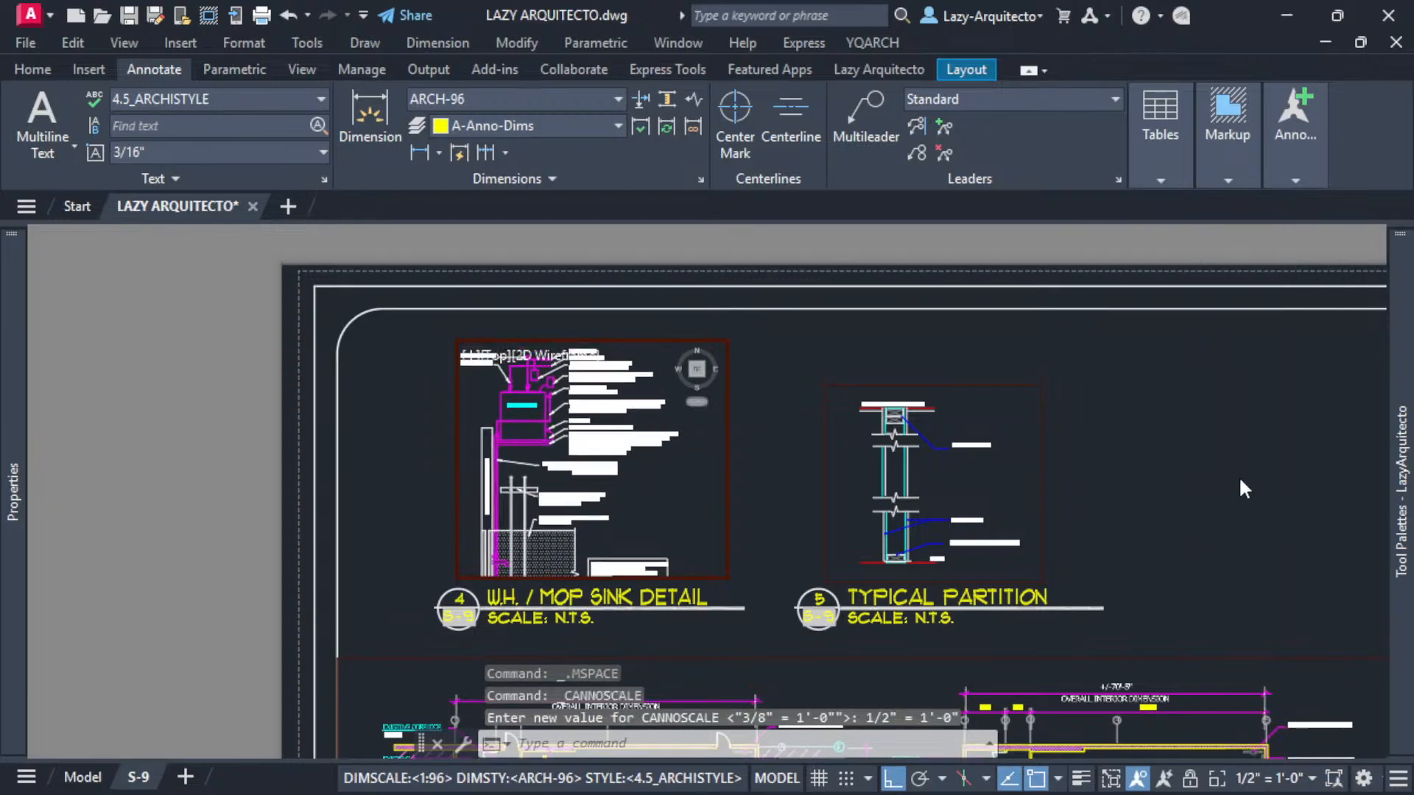
middle_click_drag(590, 507, 631, 480)
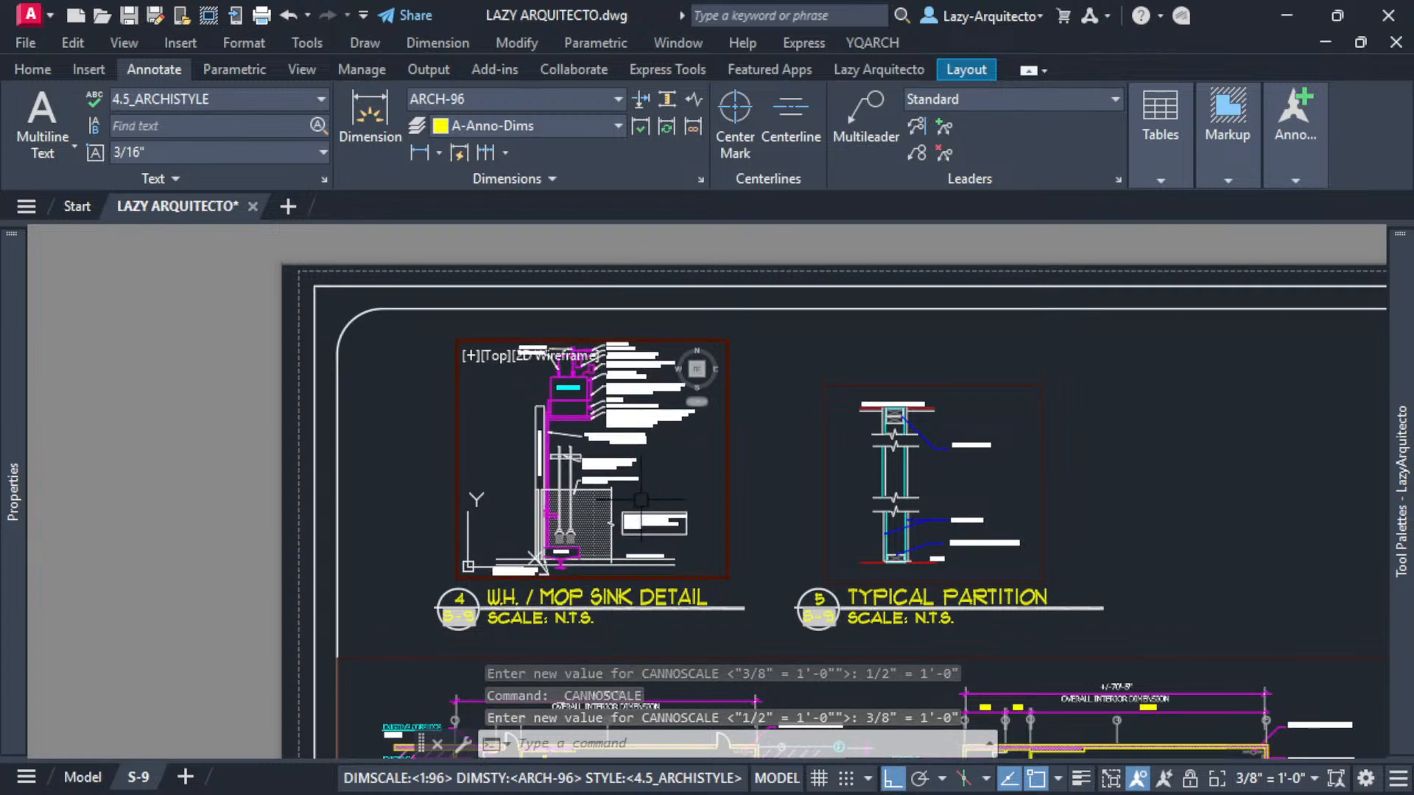
double_click(395, 426)
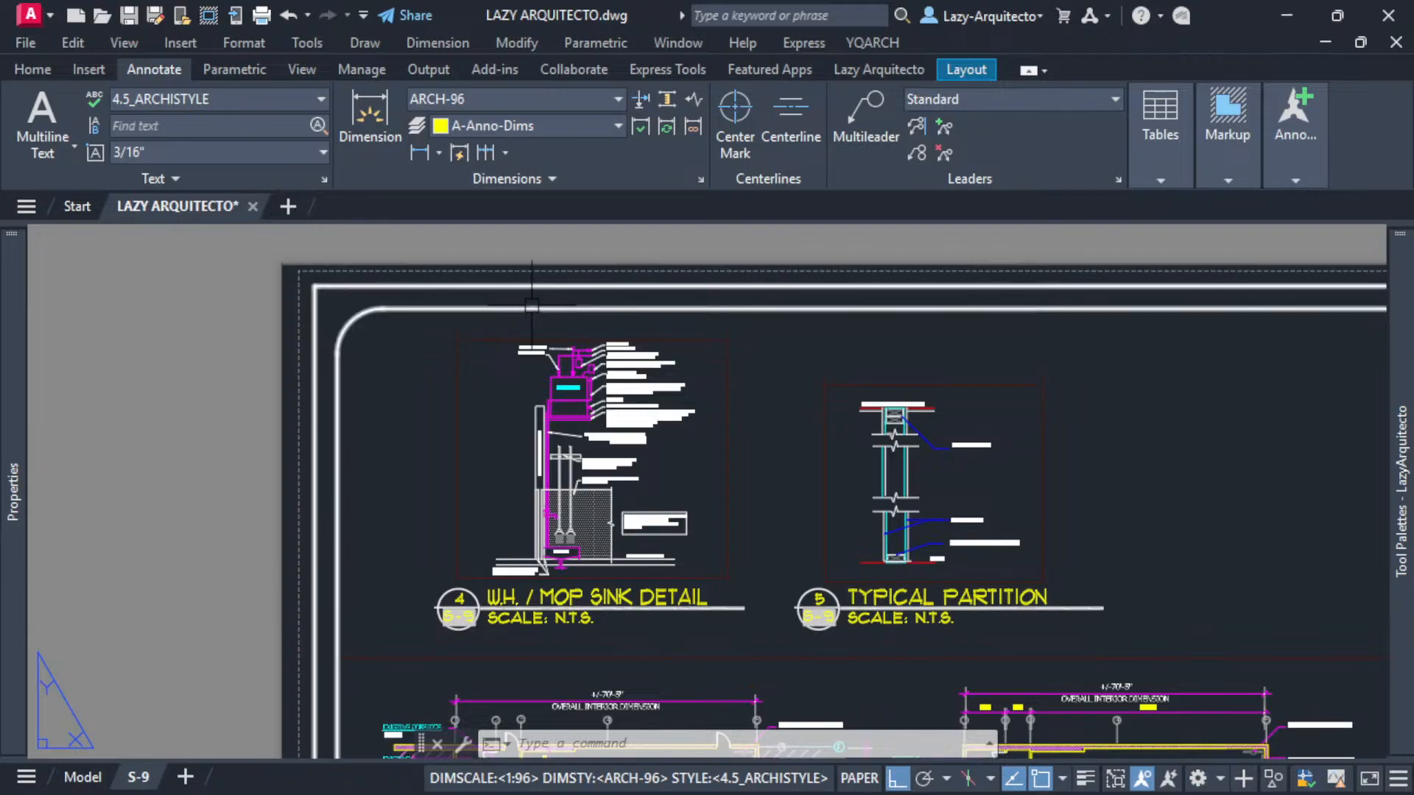
- Zoom into the two detail viewports and select each to check its scale
scroll(489, 285, "down", 2)
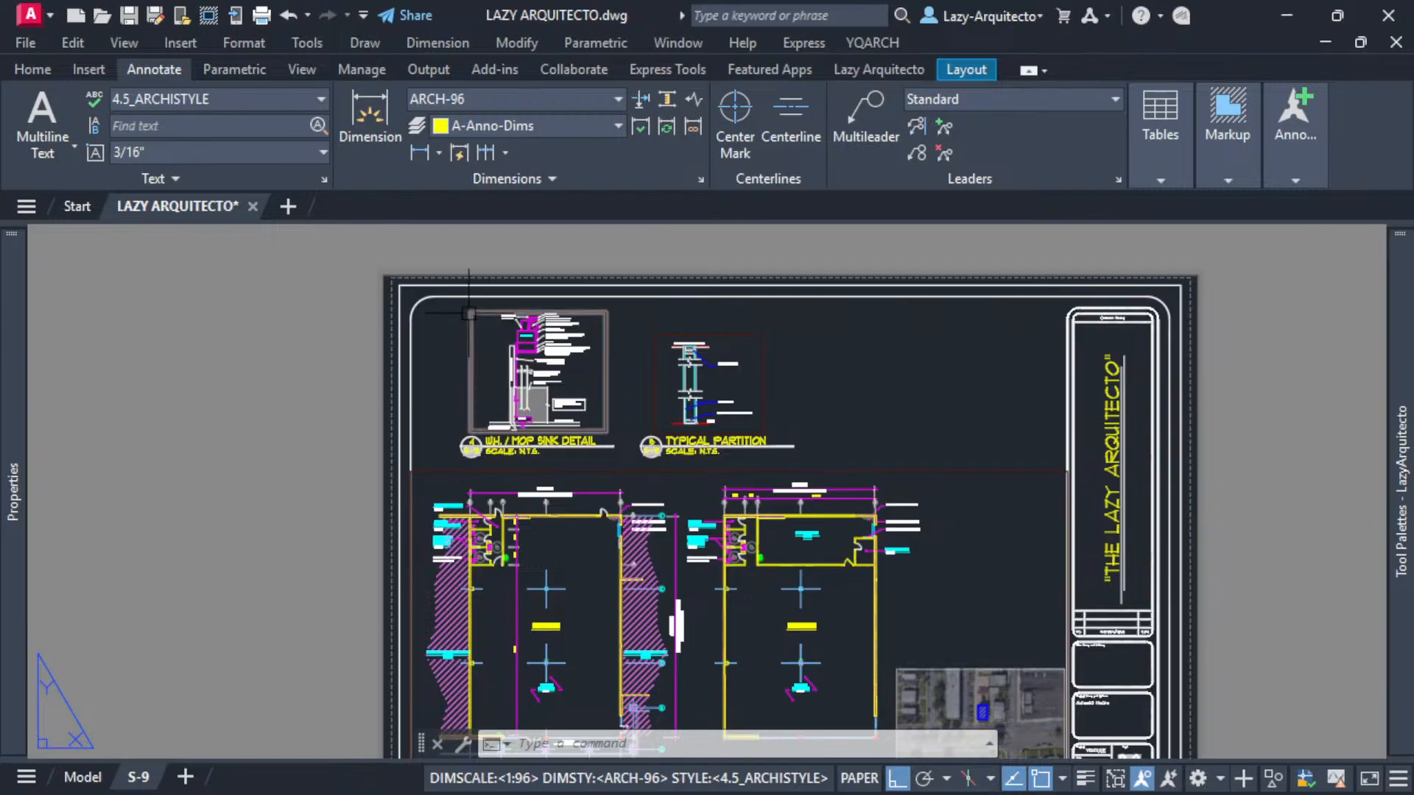
scroll(473, 310, "up", 2)
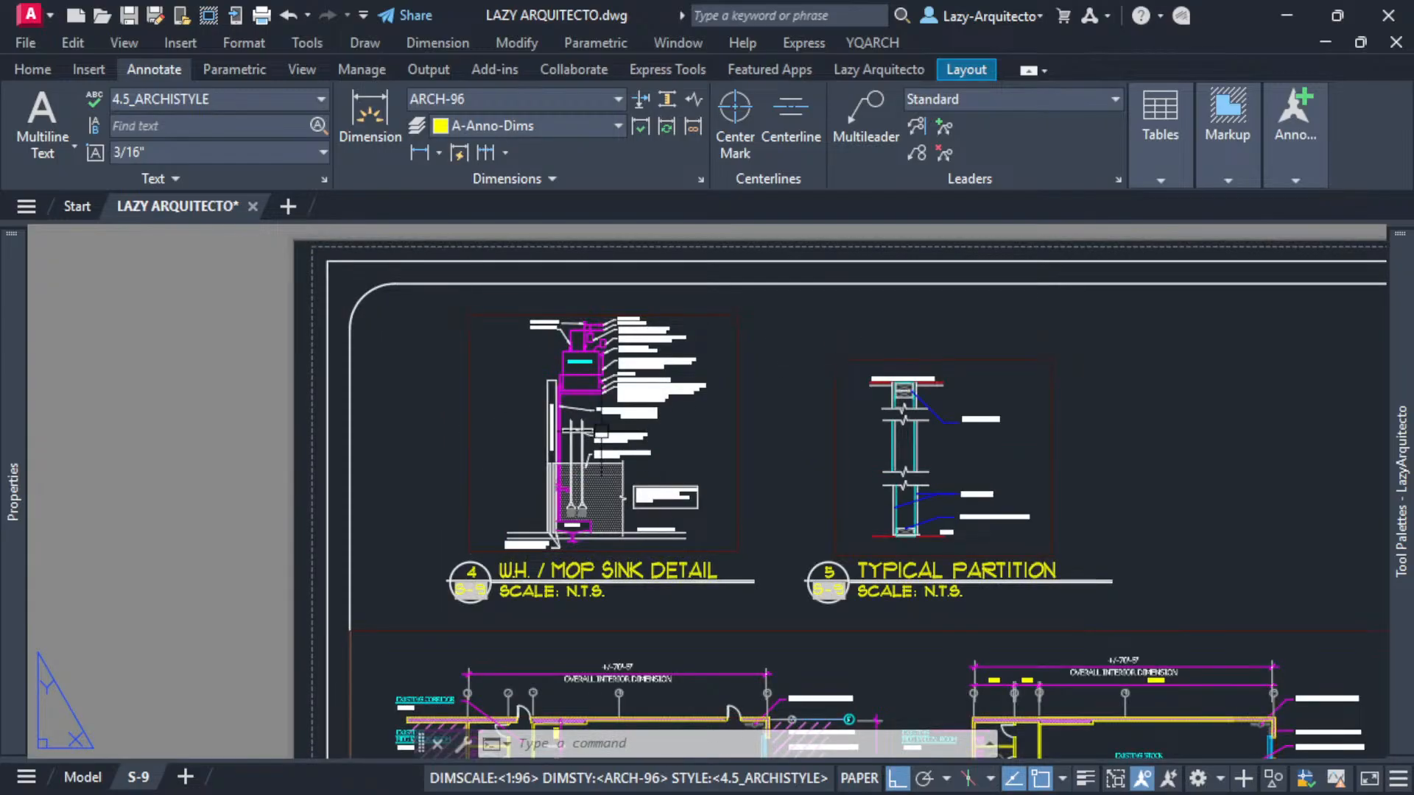
middle_click_drag(840, 502, 723, 390)
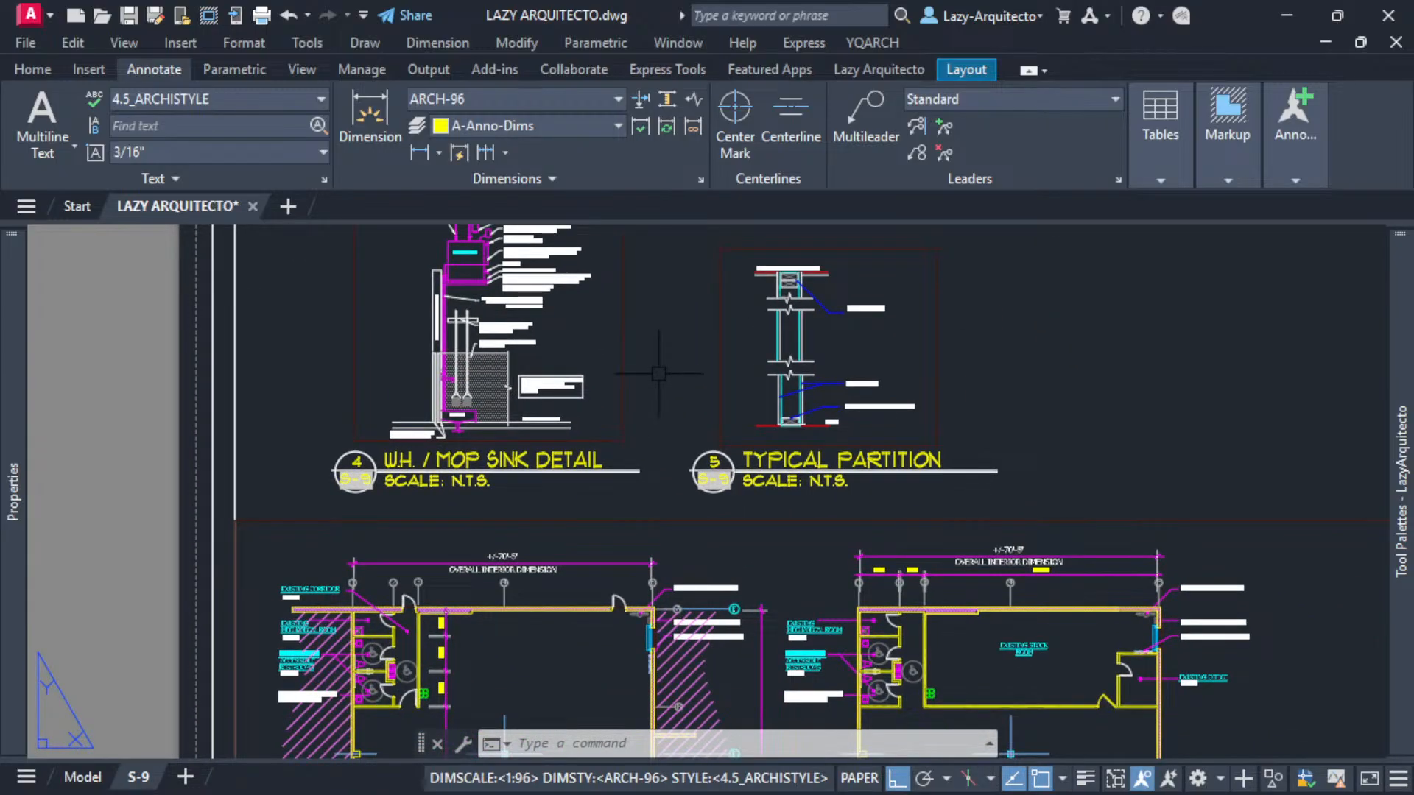
scroll(659, 373, "down", 2)
scroll(649, 367, "up", 2)
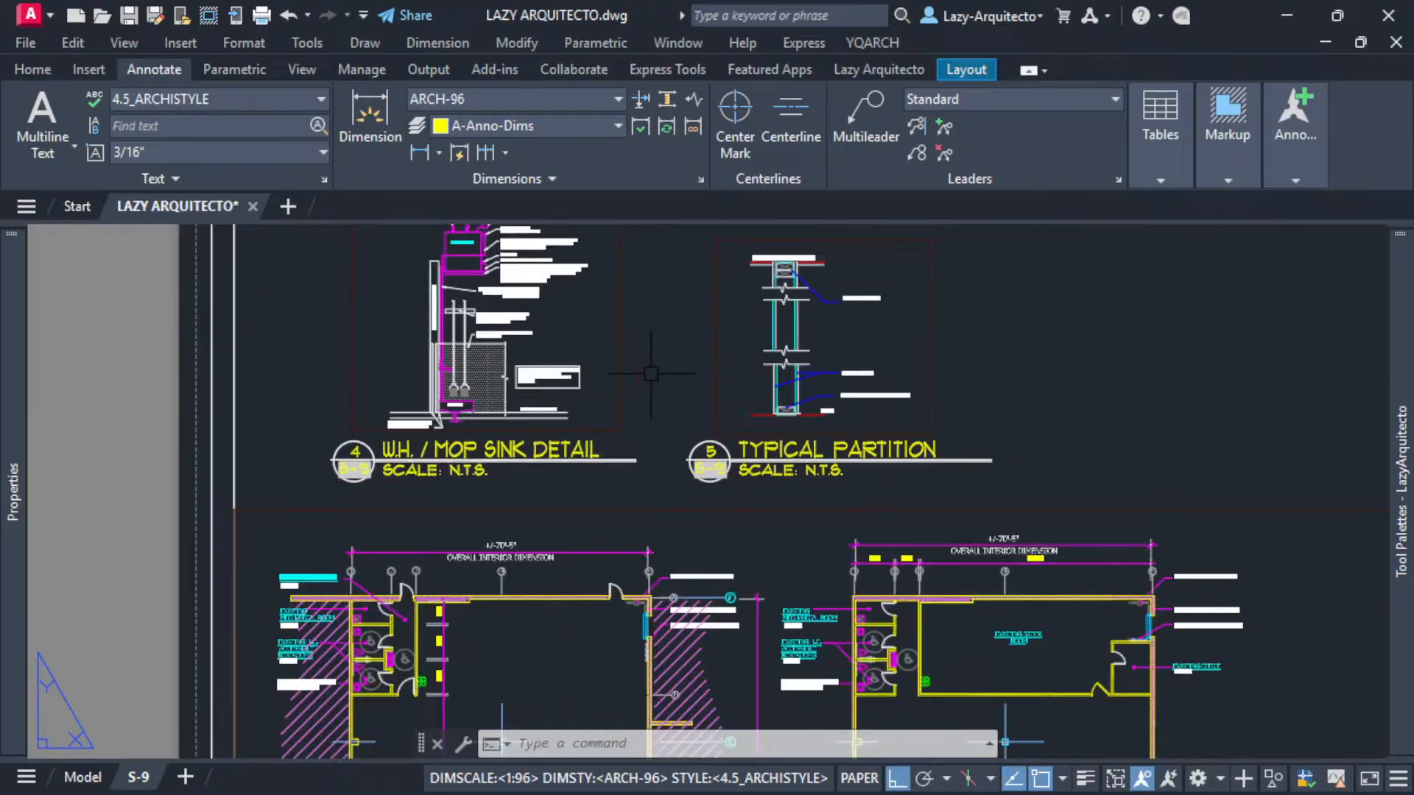
left_click(716, 395)
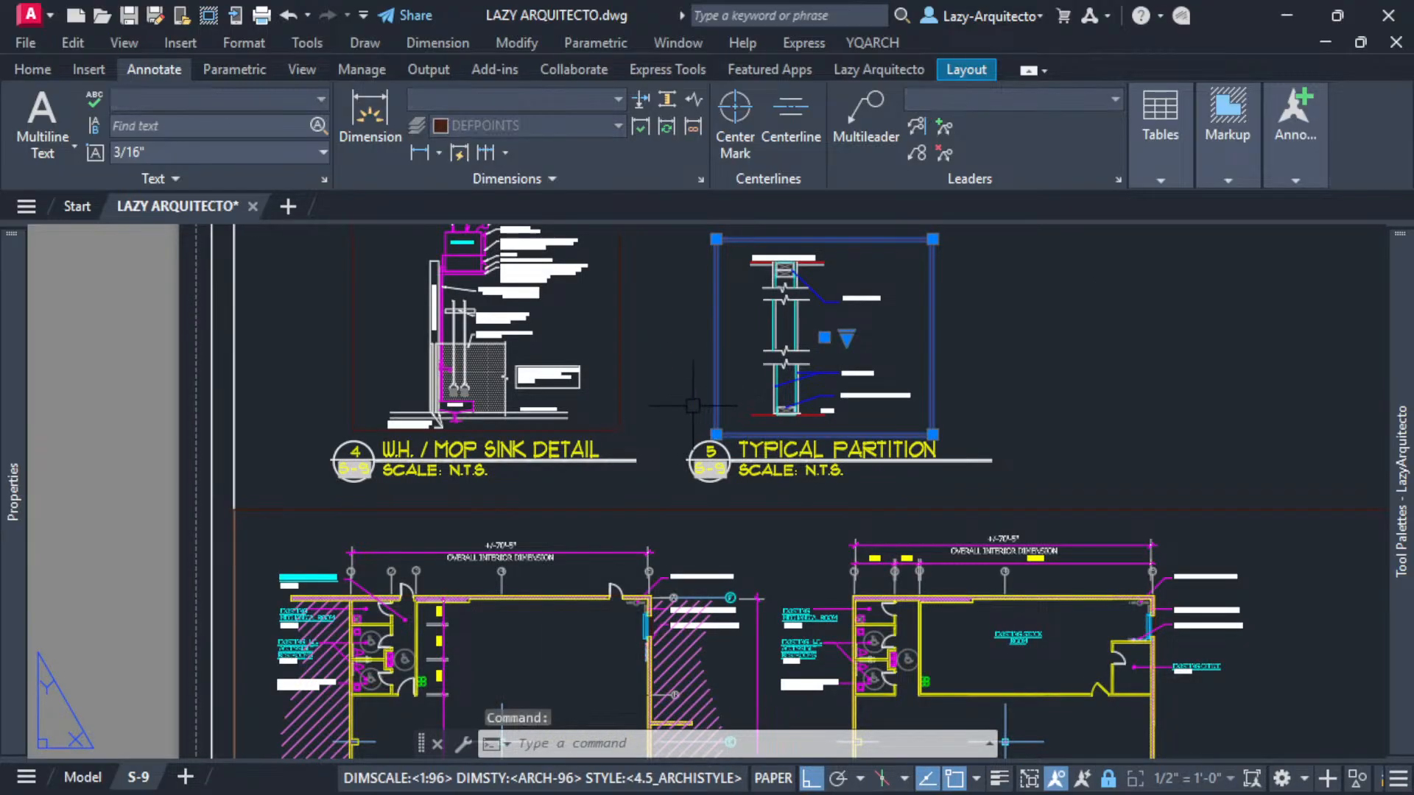
key("Escape")
left_click(621, 379)
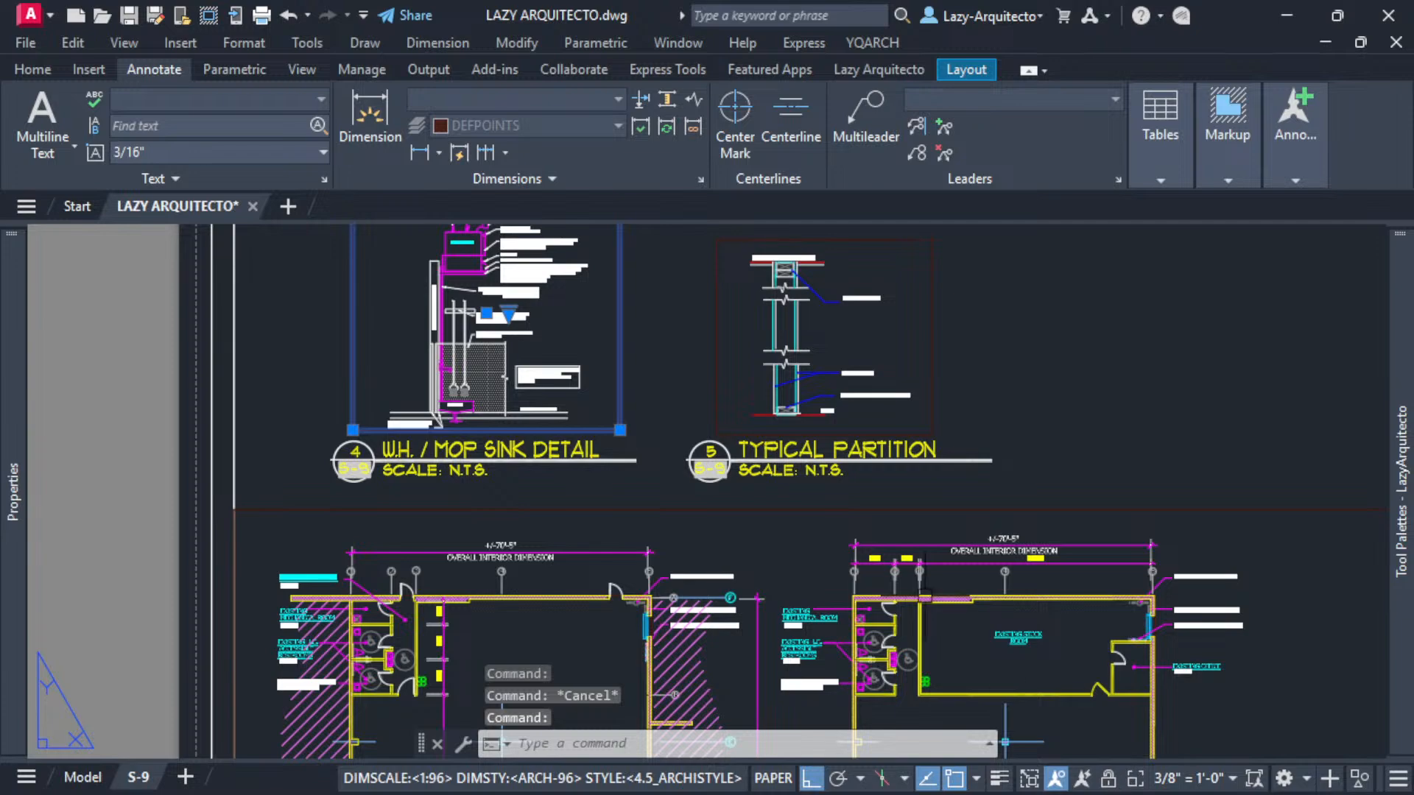
scroll(601, 406, "down", 3)
key("Escape")
- Select the floor plan viewport and toggle its viewport display lock
left_click(689, 459)
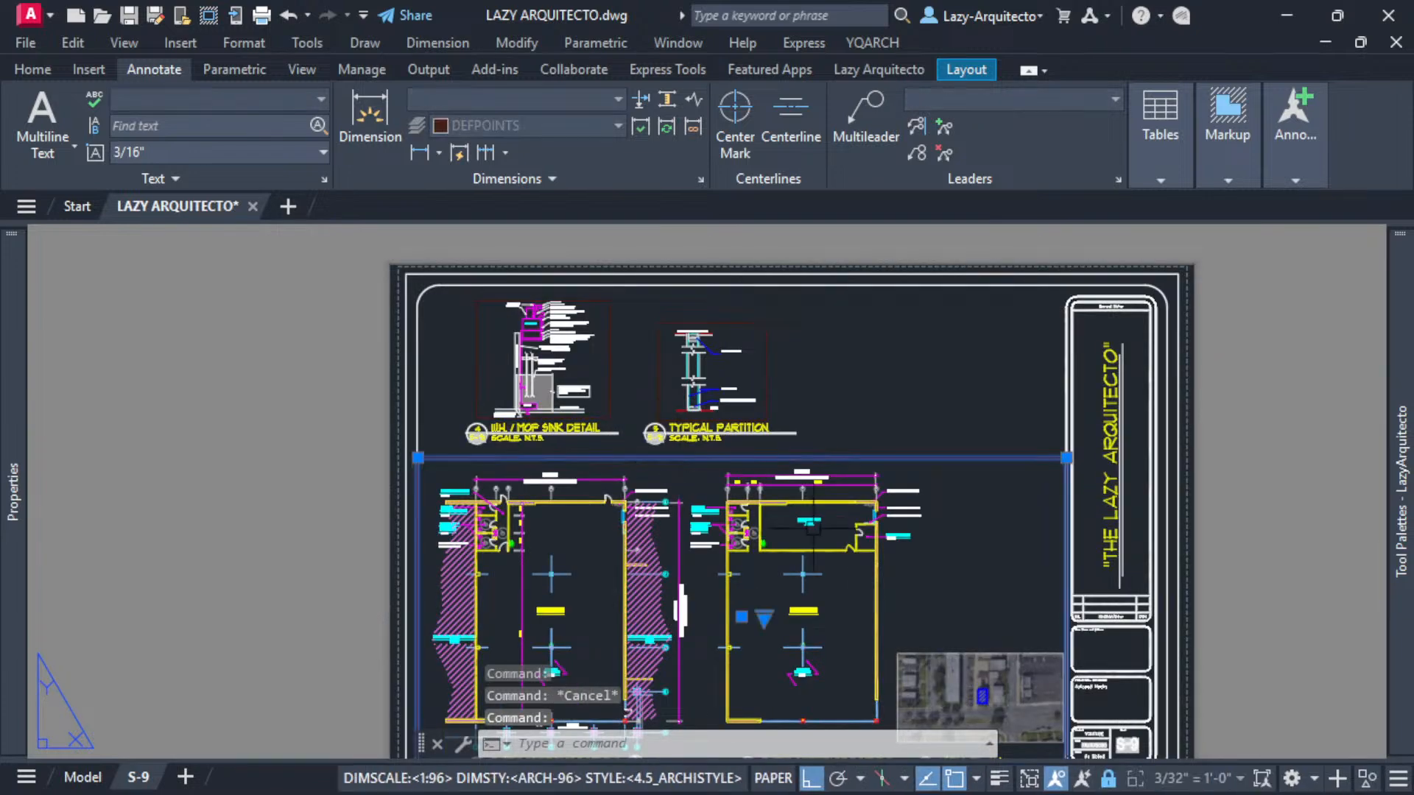
left_click(1109, 778)
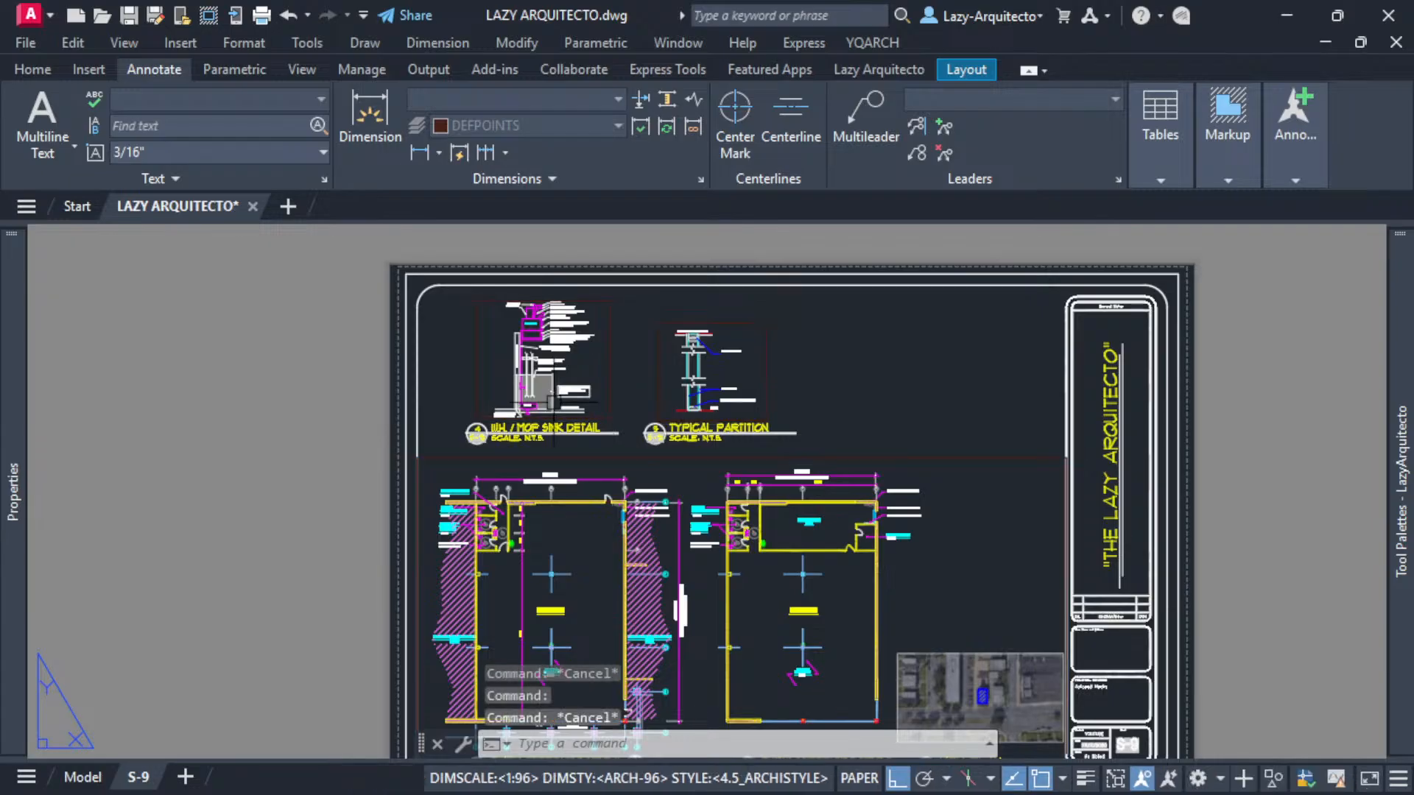
key("Escape")
middle_click_drag(954, 458, 935, 433)
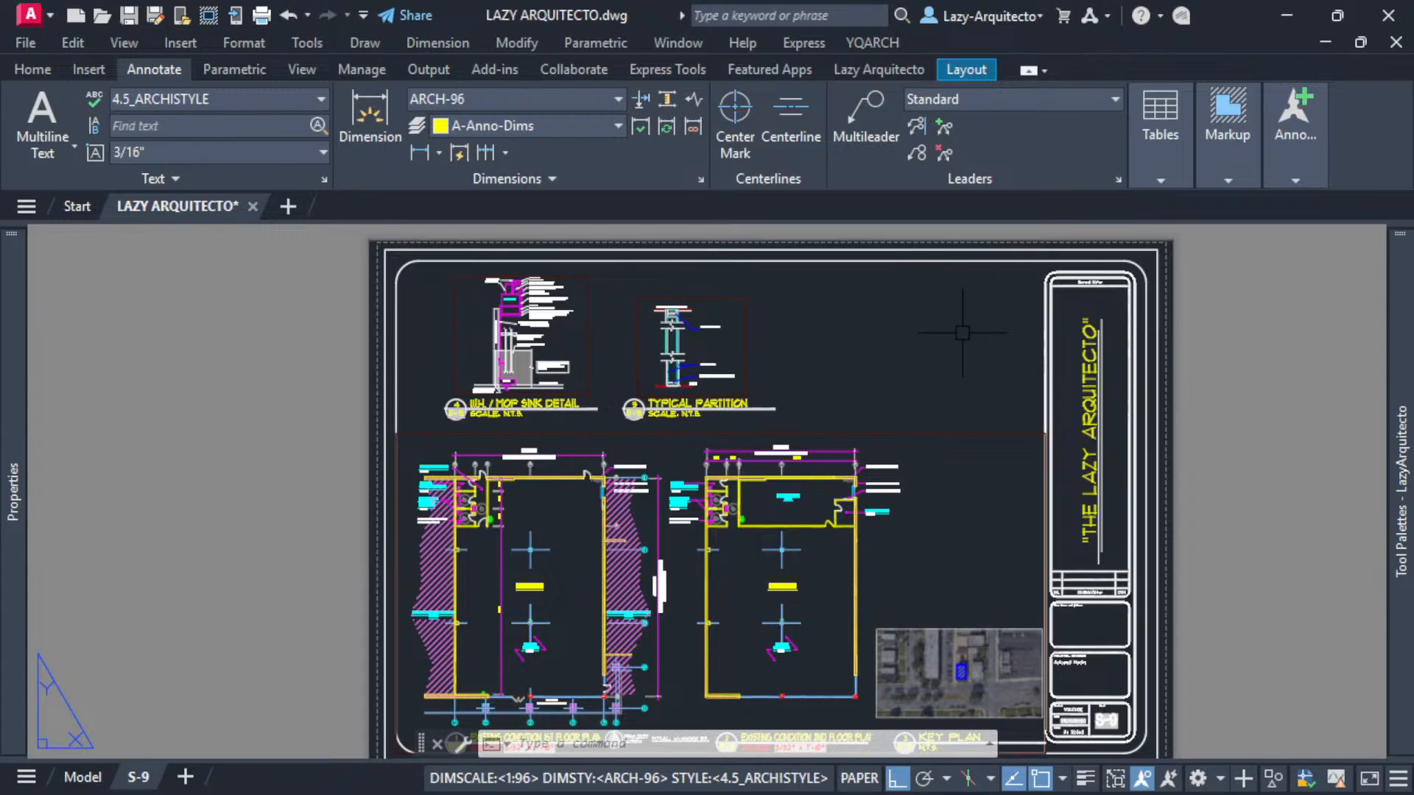
- Enter the command "command" to open the Command Macros palette
type("comman")
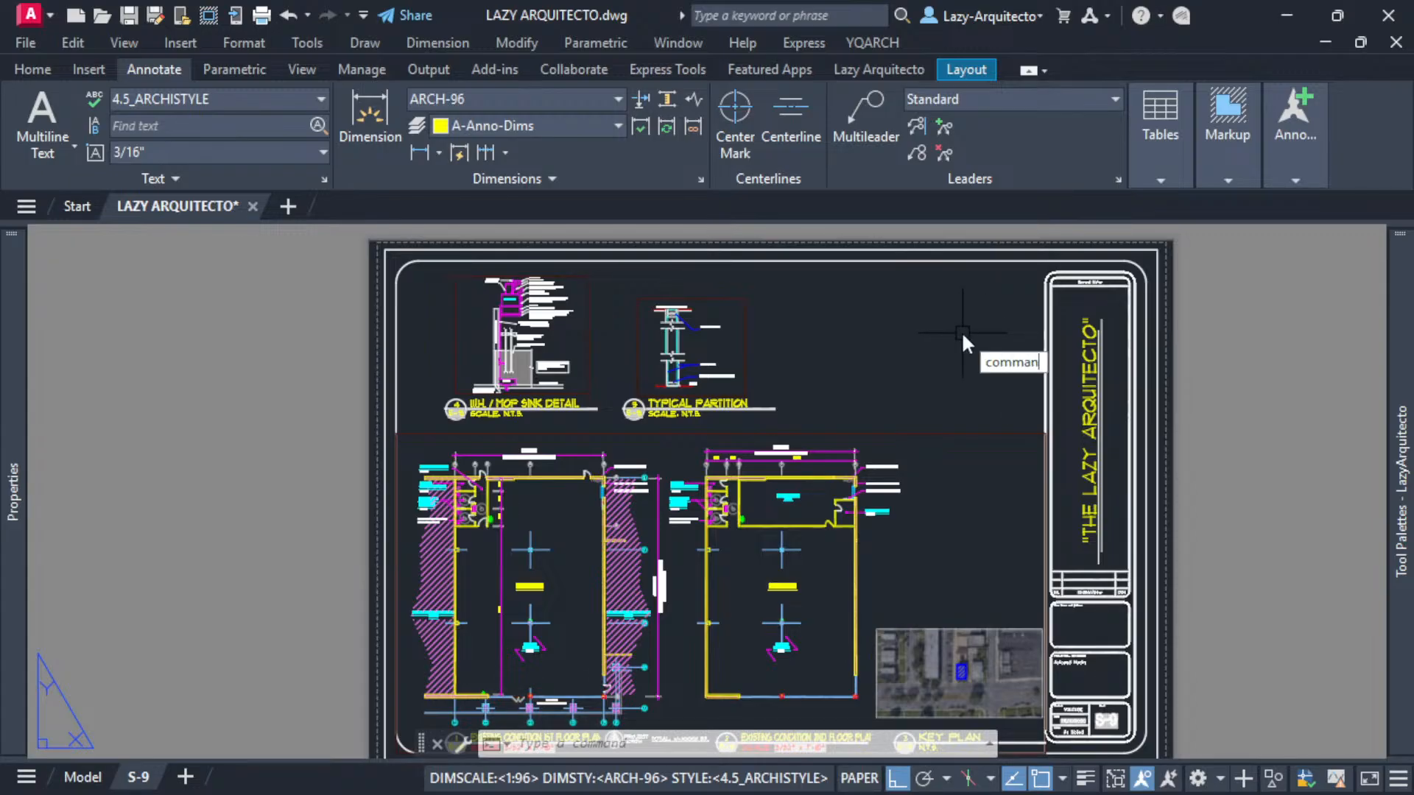
type("d")
key("Return")
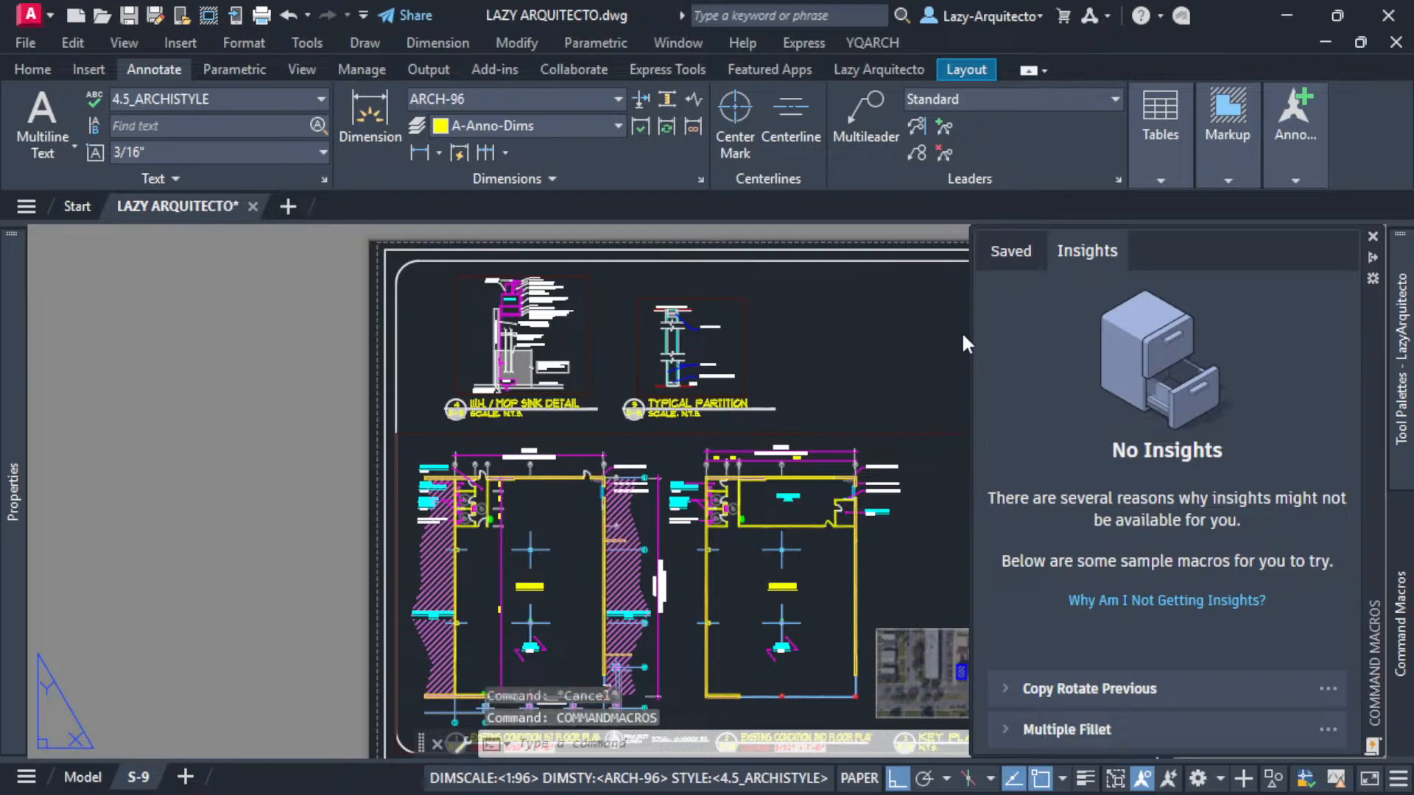
- Browse the saved macros in the Command Macros palette and close the palette
left_click(1008, 254)
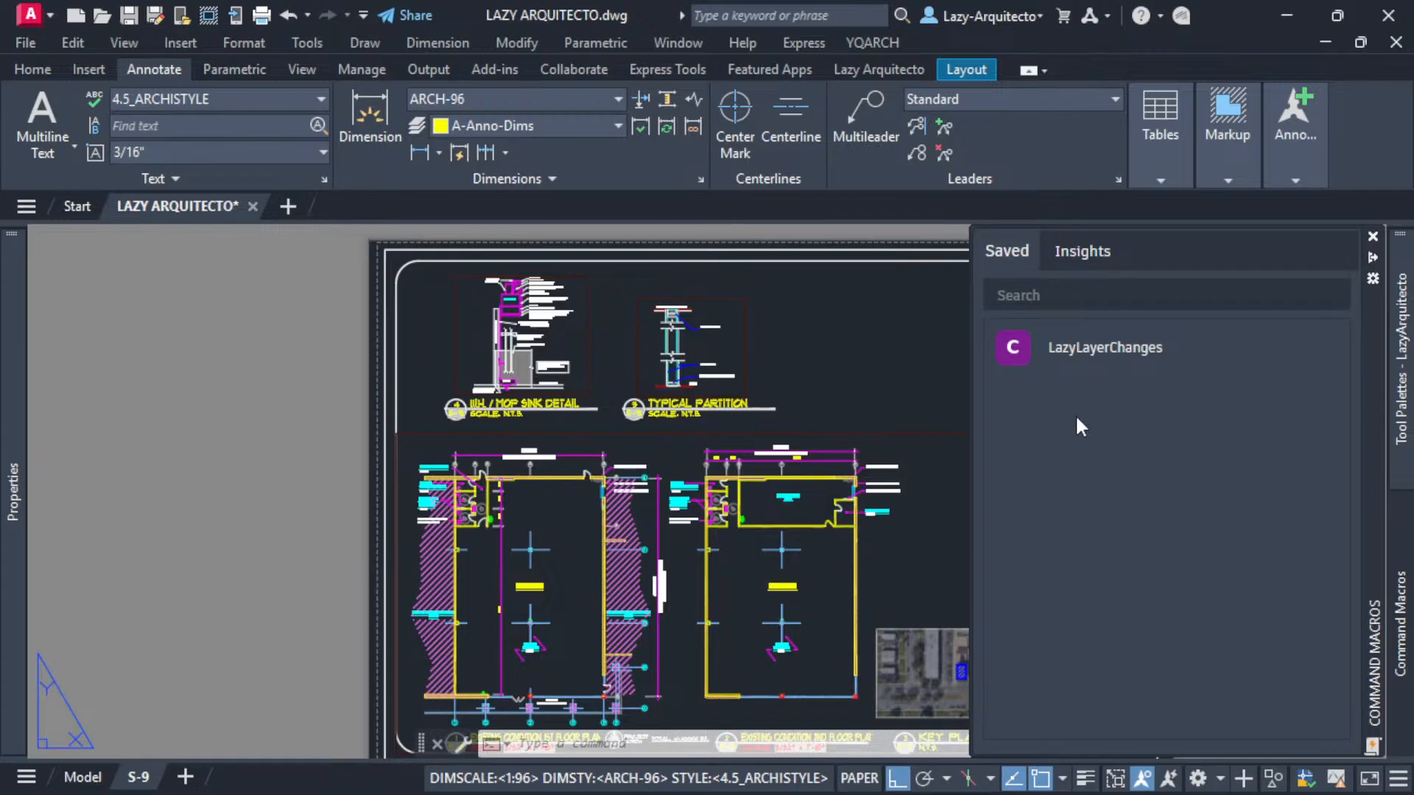
left_click(1372, 238)
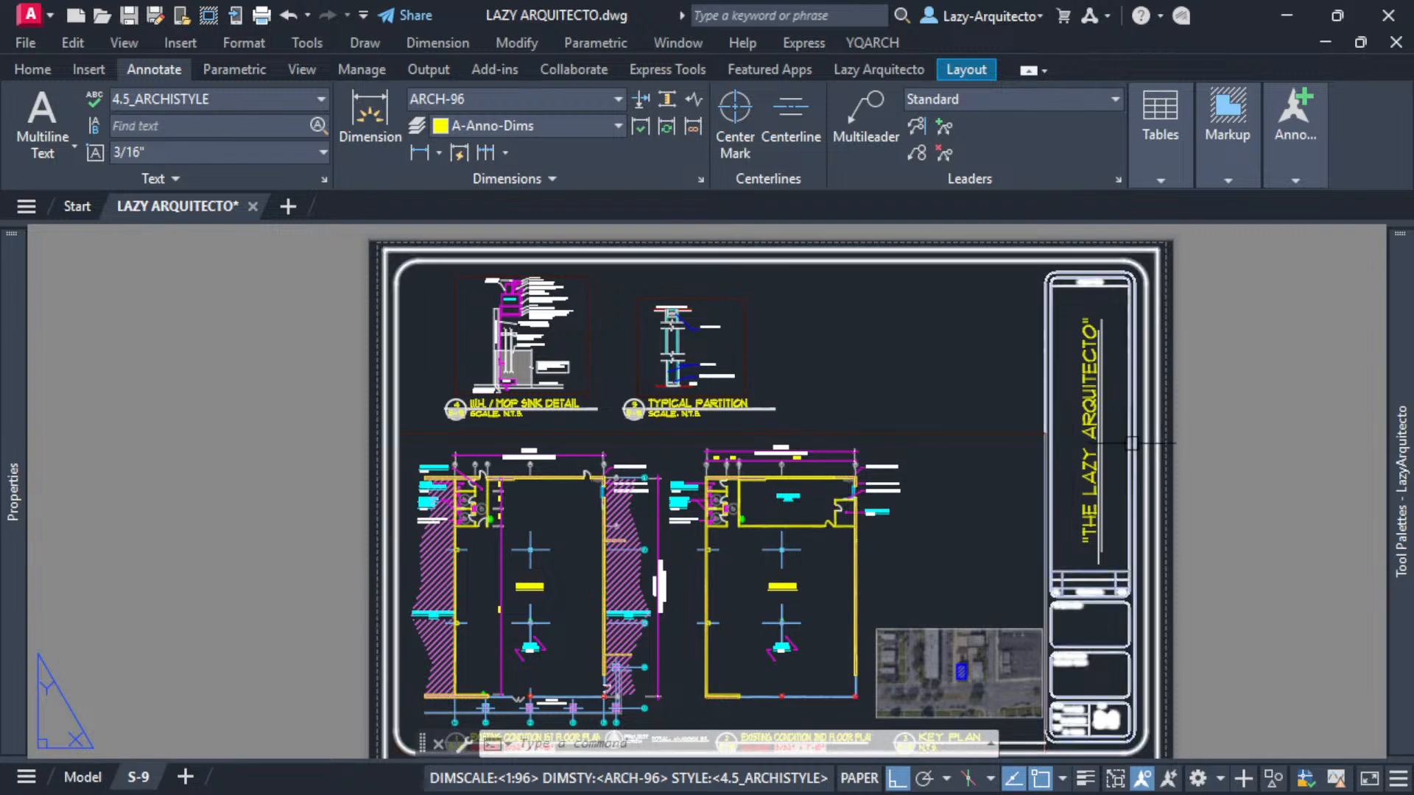
- Open the Tool Palettes and switch to the empty New Palette
mouse_move(1398, 273)
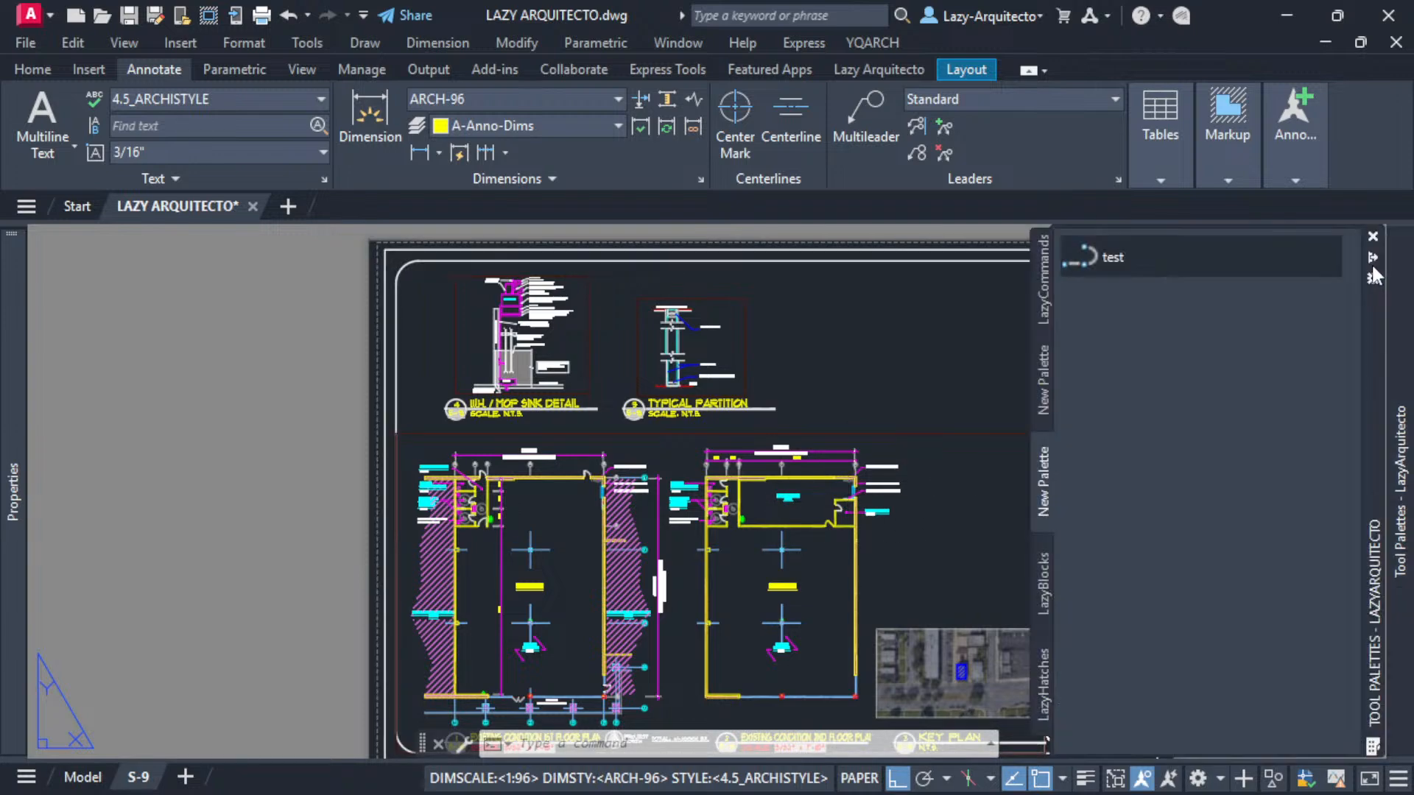
left_click(1041, 266)
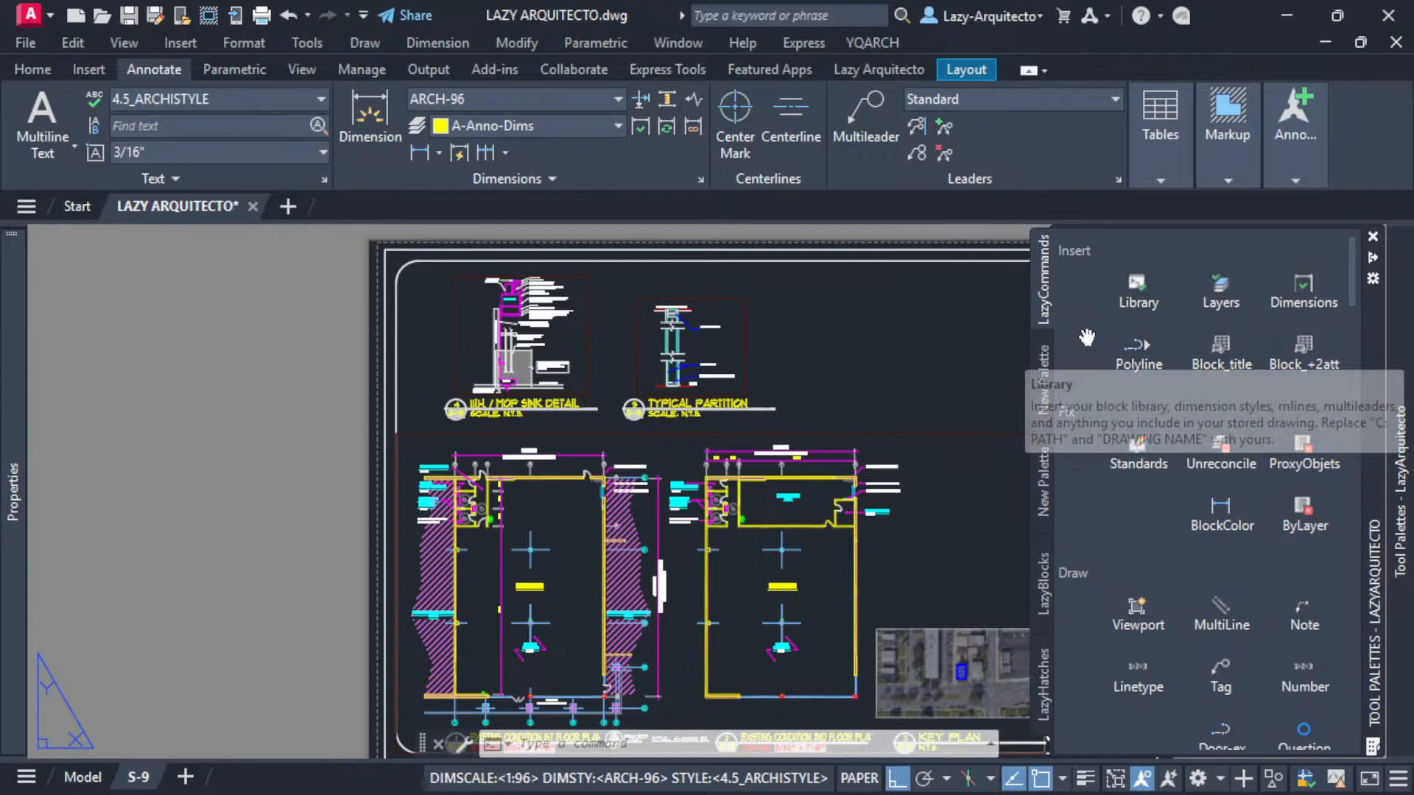
scroll(1118, 497, "down", 6)
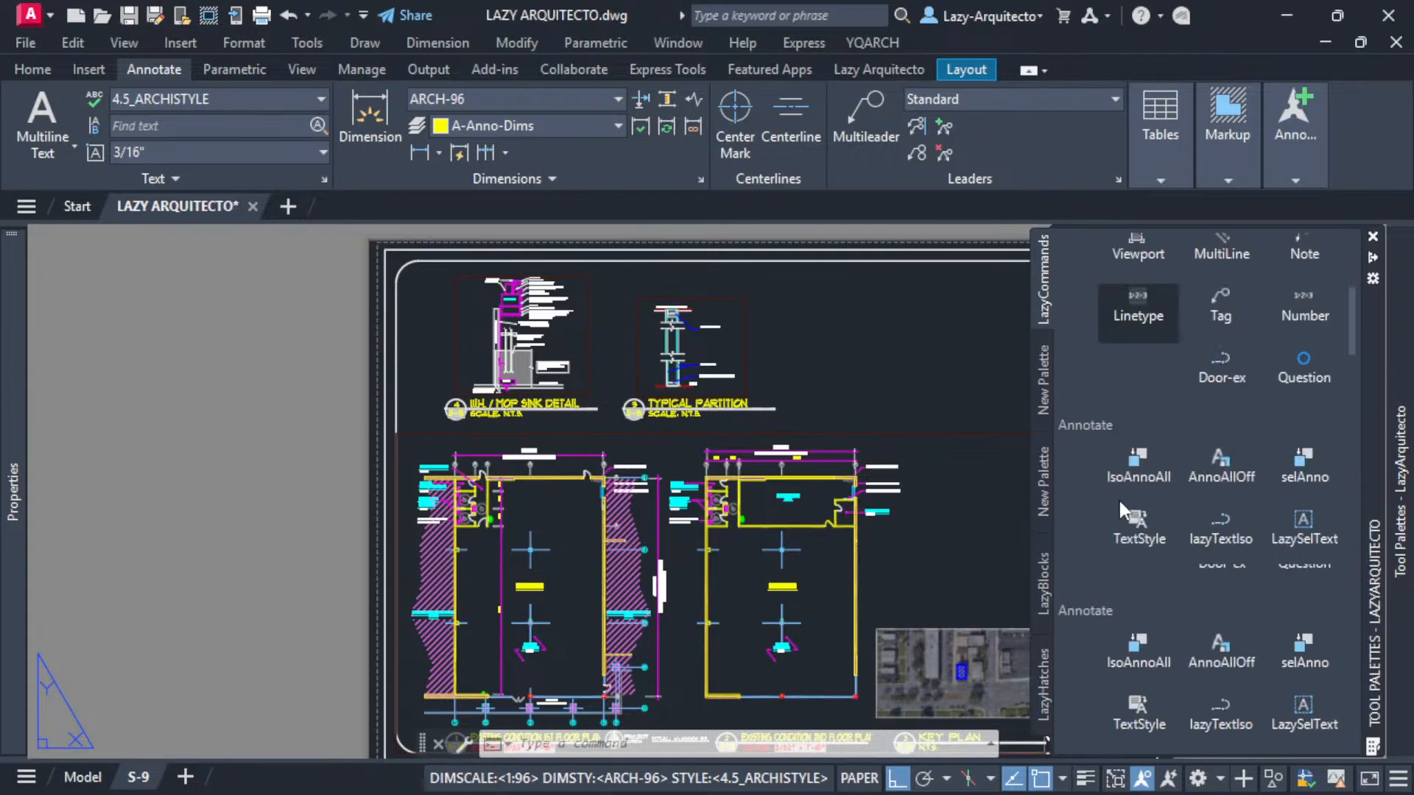
scroll(1118, 498, "up", 6)
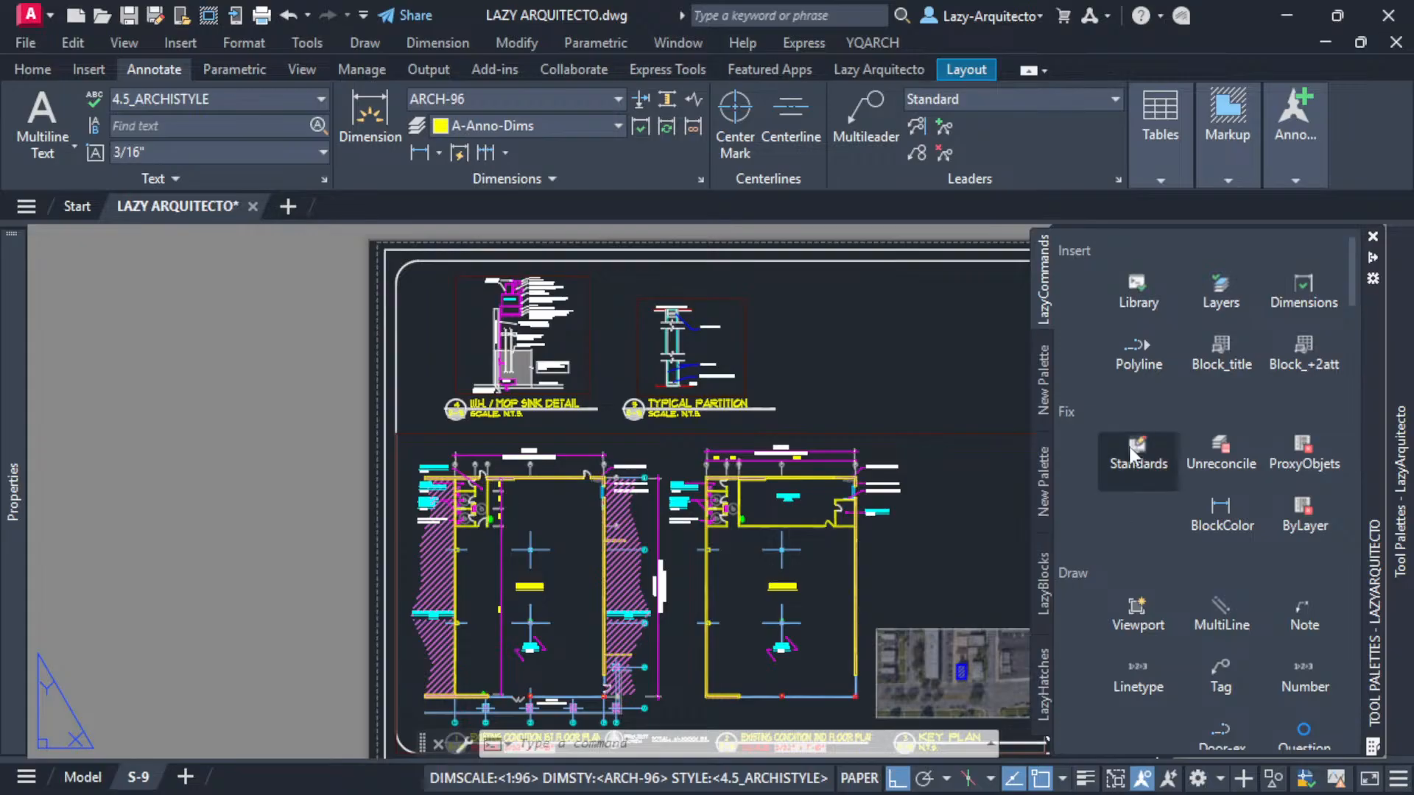
left_click(1037, 374)
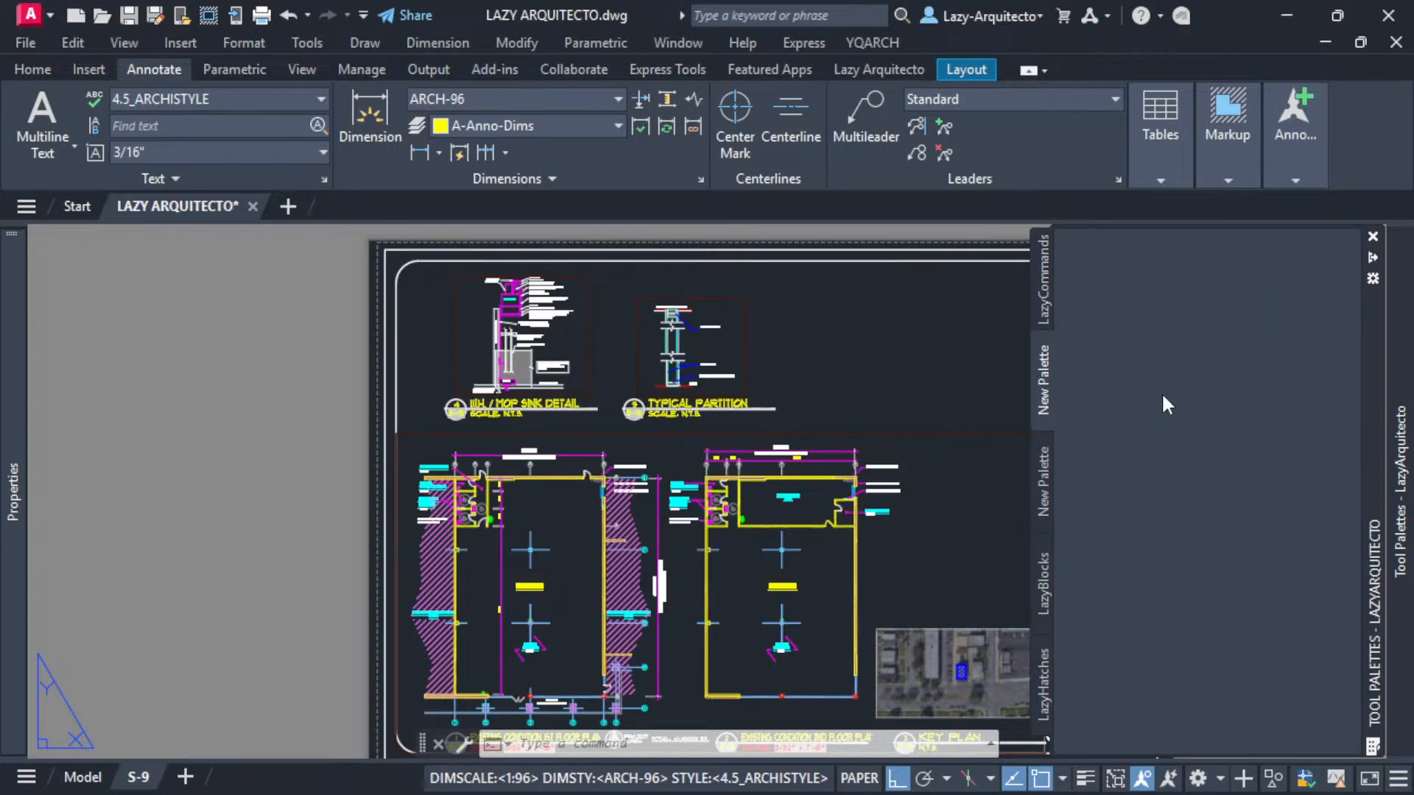
- Draw a small temporary rectangle above the sheet, drag it onto the New Palette as a Polyline tool, and erase the rectangle
middle_click_drag(902, 398, 688, 559)
type("rec")
key("Return")
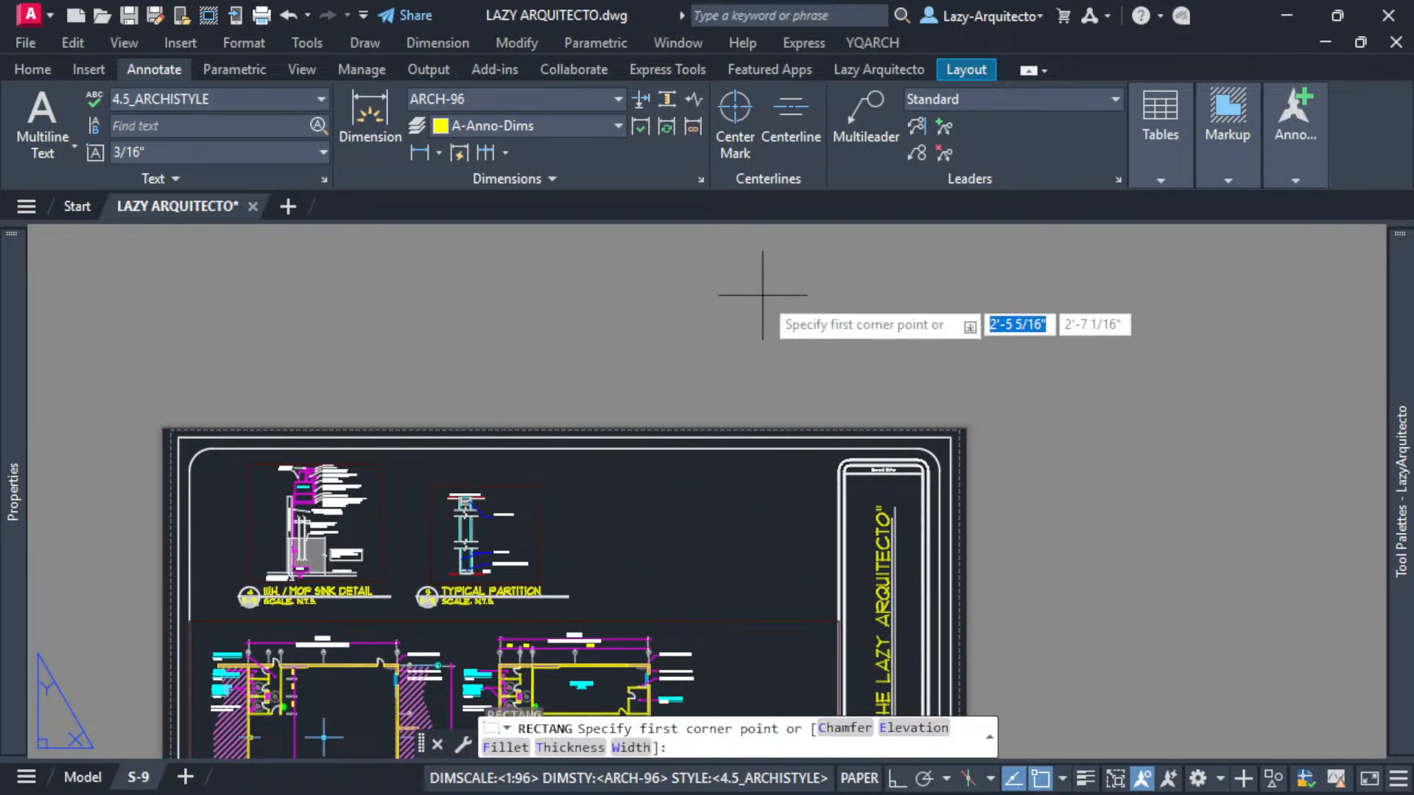
left_click(763, 289)
left_click(808, 321)
left_click(774, 321)
left_click_drag(783, 329, 1239, 404)
left_click_drag(1384, 341, 1192, 290)
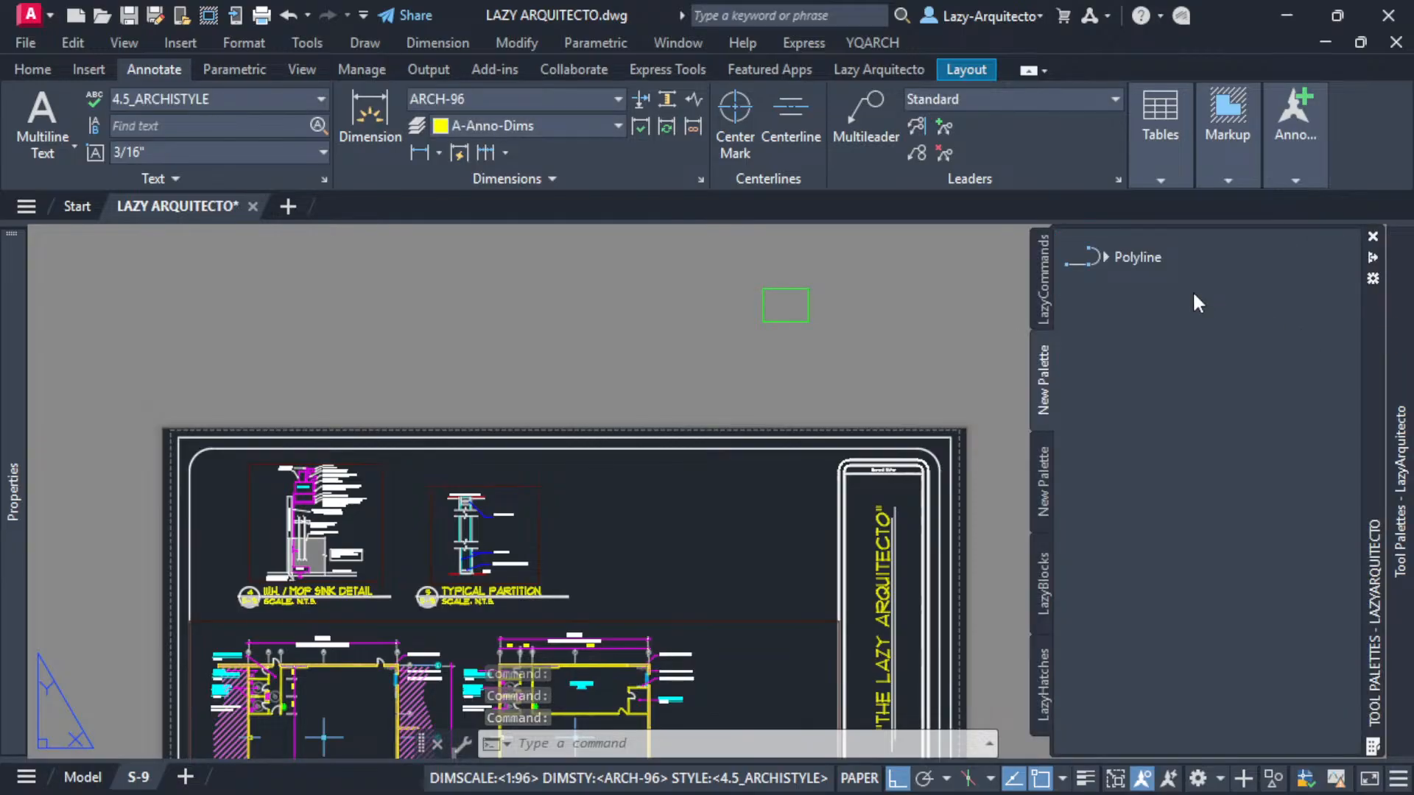
left_click(707, 282)
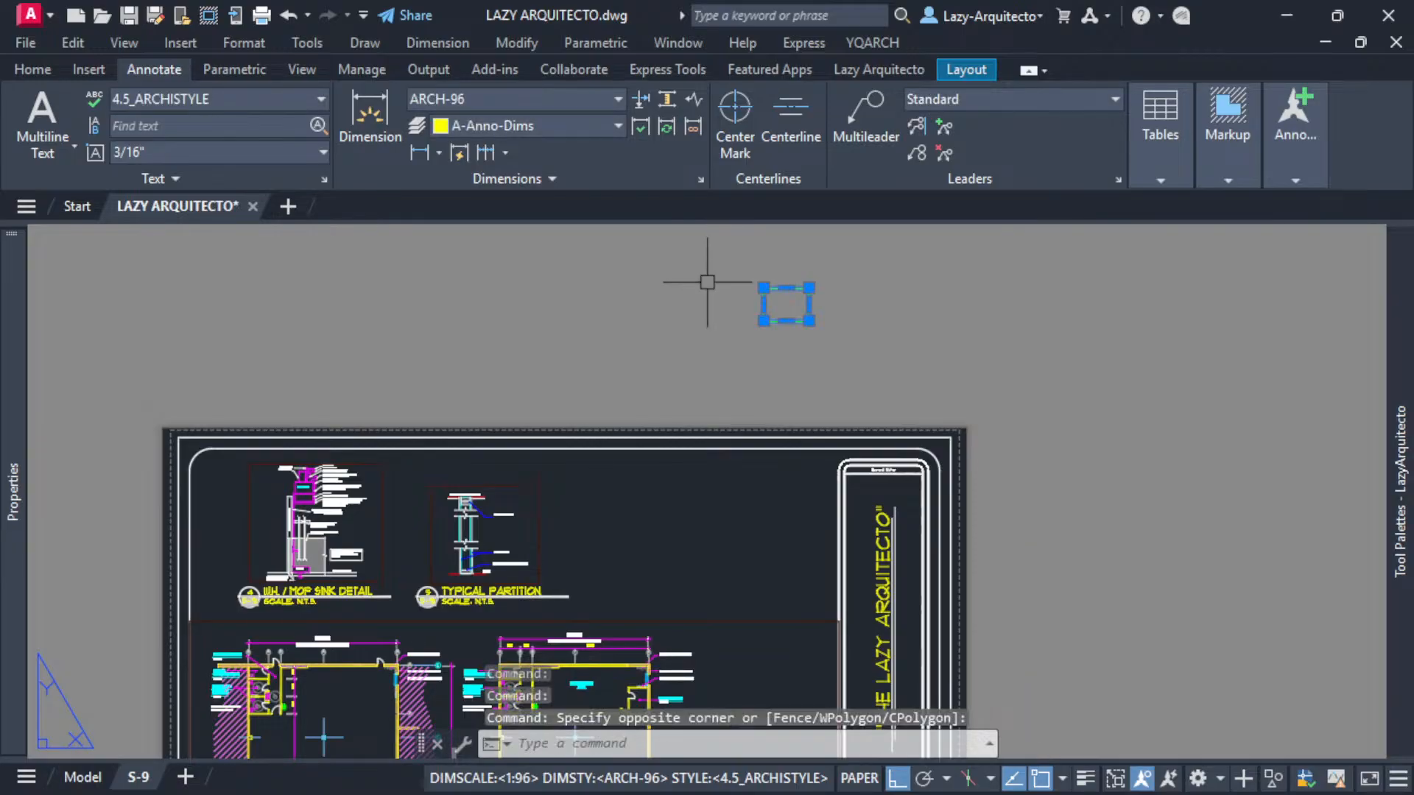
key("Delete")
- Open the new tool's properties and name it LazyViewportLock
mouse_move(1398, 332)
right_click(1156, 255)
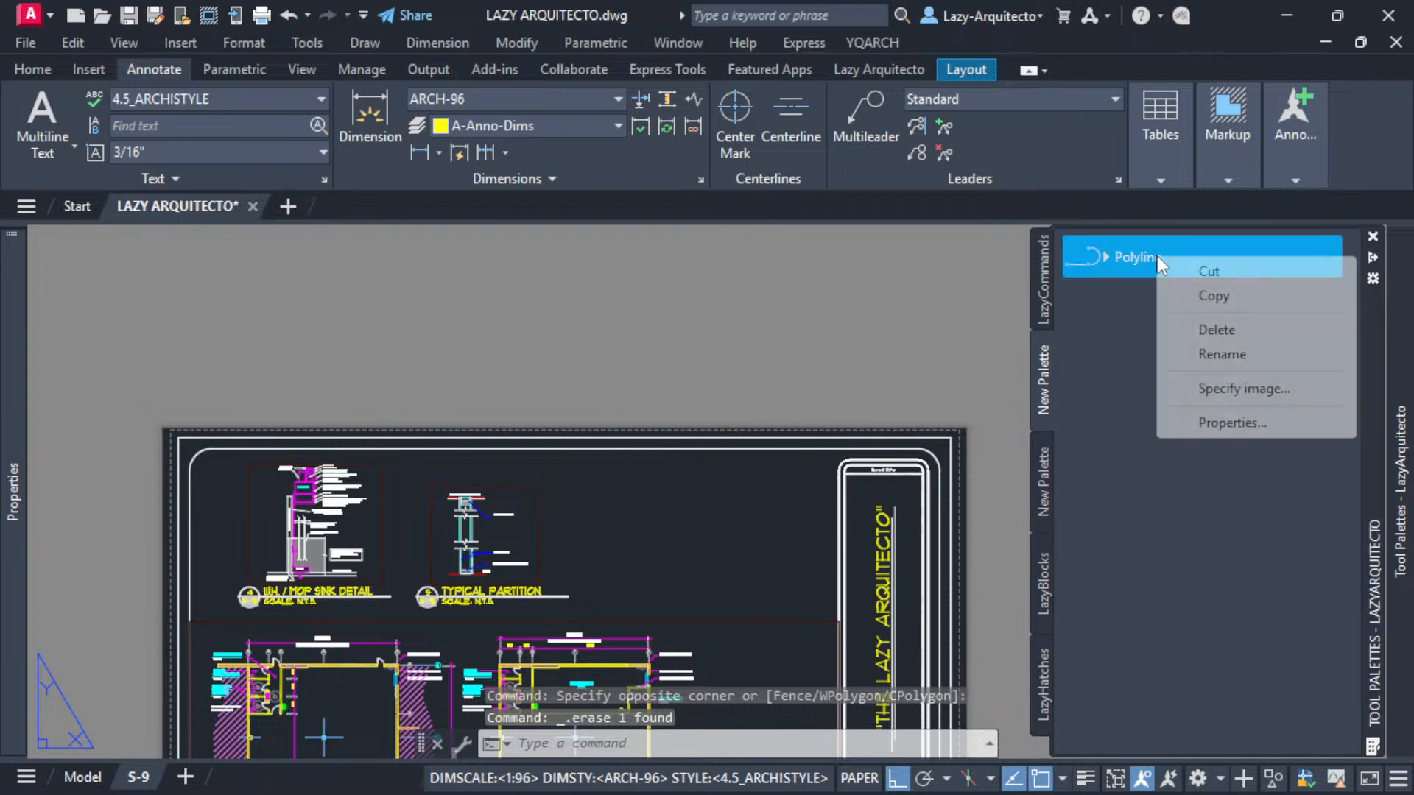
left_click(1245, 425)
left_click_drag(808, 230, 761, 225)
left_click(608, 278)
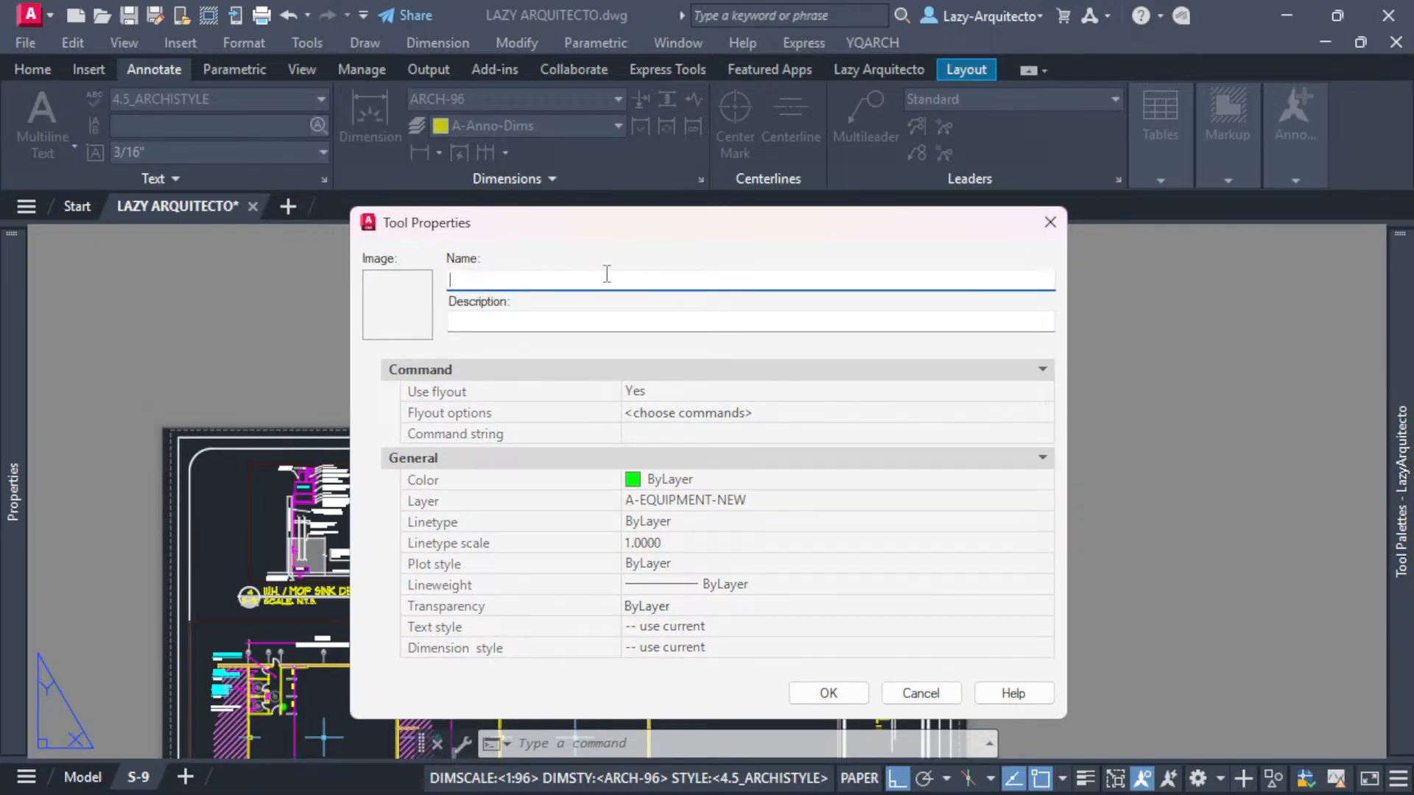
type("LazyViewportLock")
- Enter the tool description "This command will lock all of your viewports with a signle click"
left_click(599, 322)
type("th")
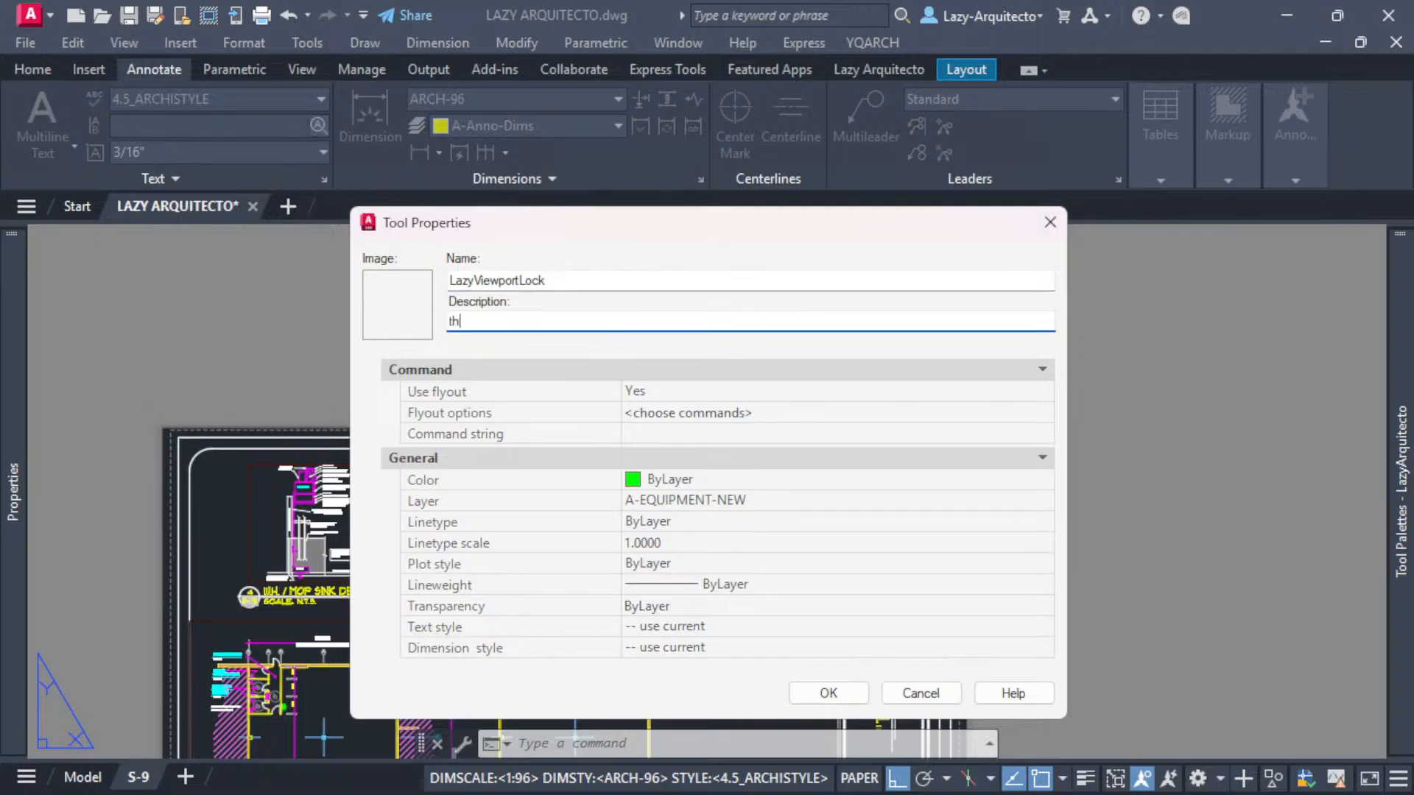
type("is command will lock all of your vie")
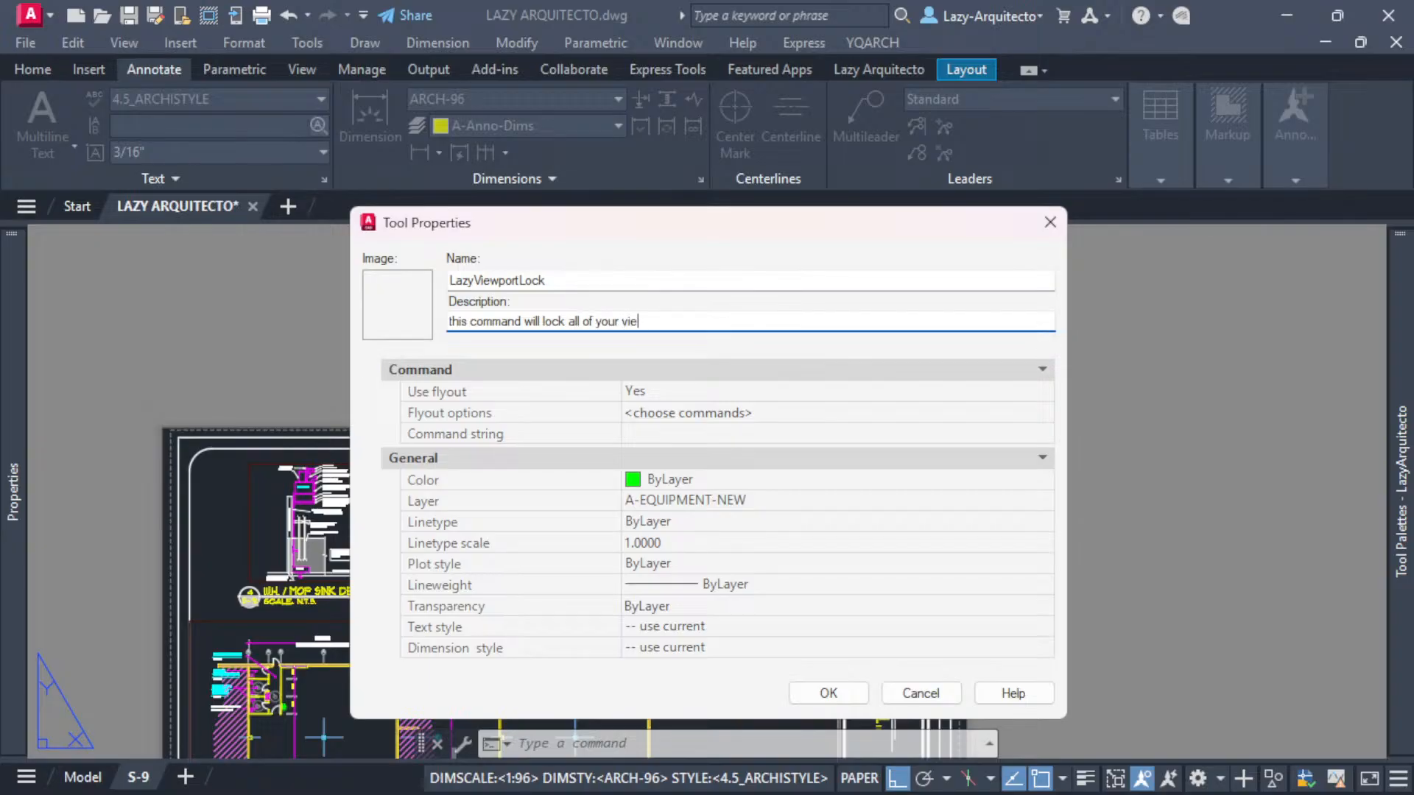
type("wports with a signle click")
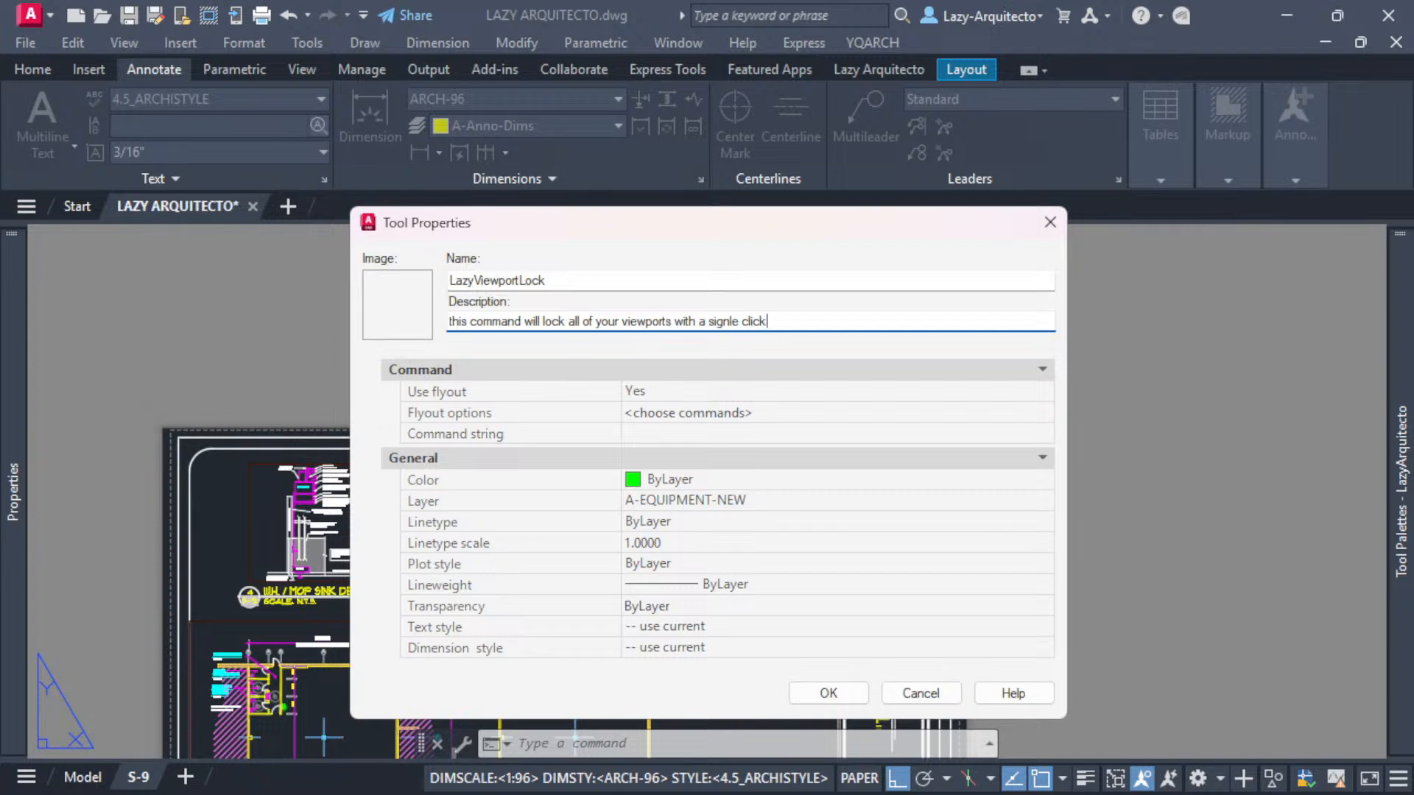
key("Home")
key("Delete")
type("T")
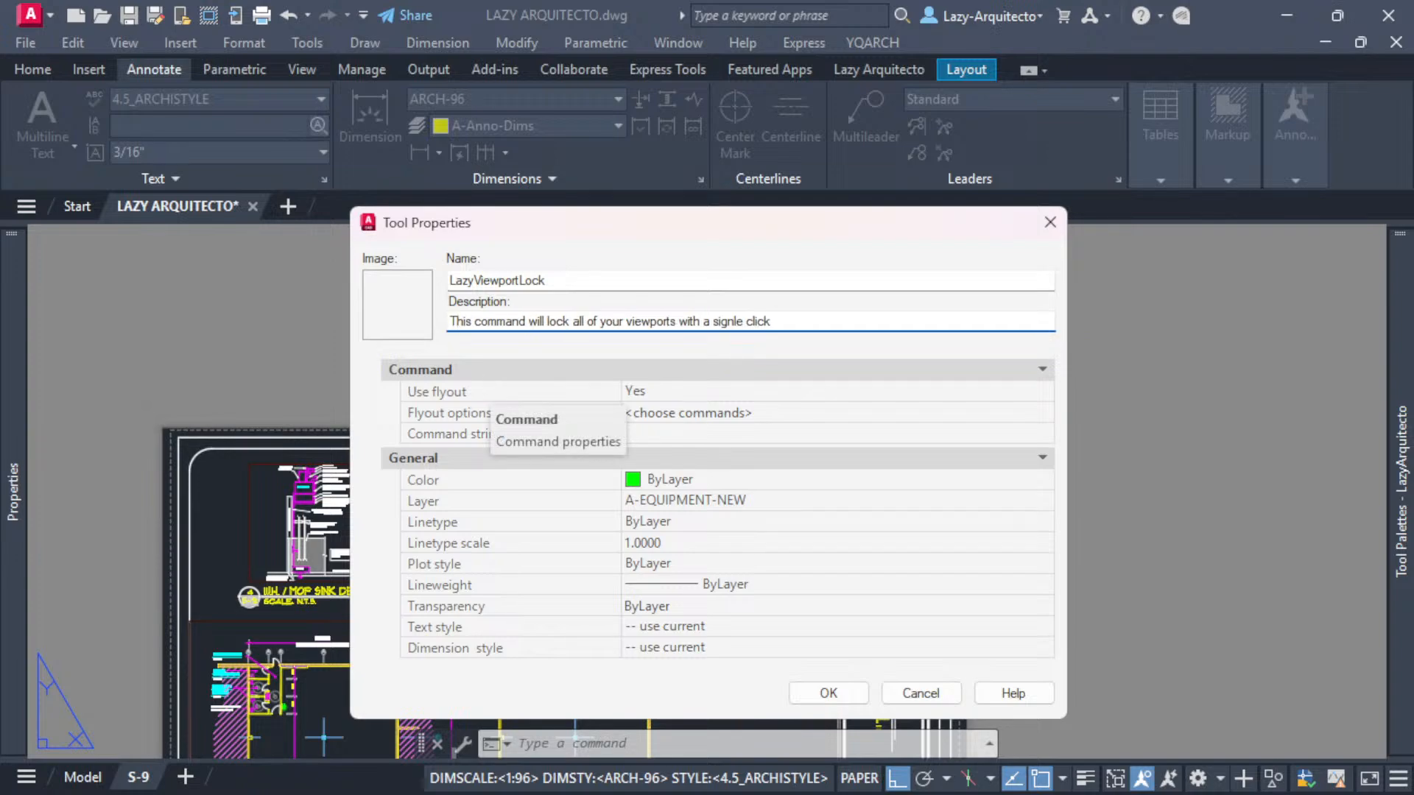
right_click(411, 297)
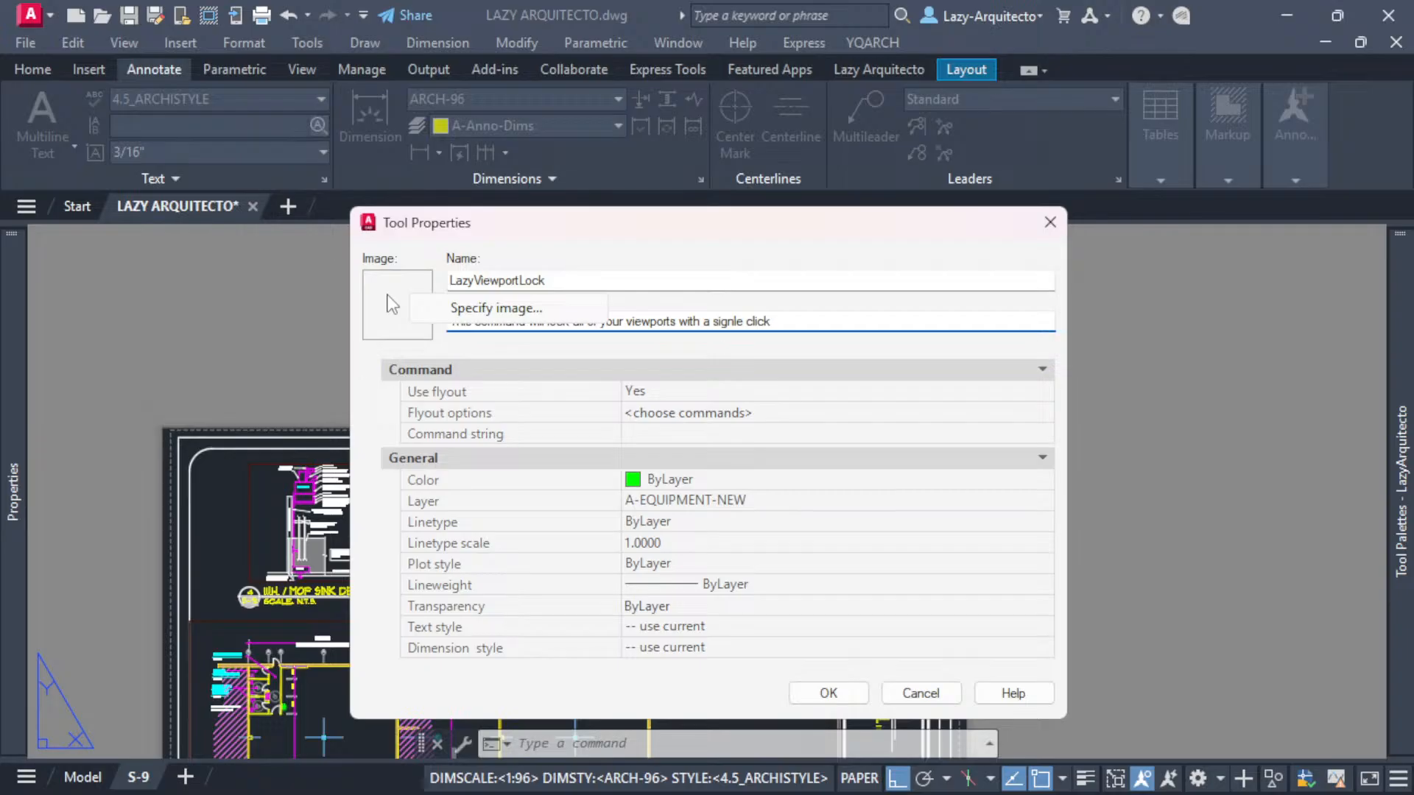
left_click(457, 308)
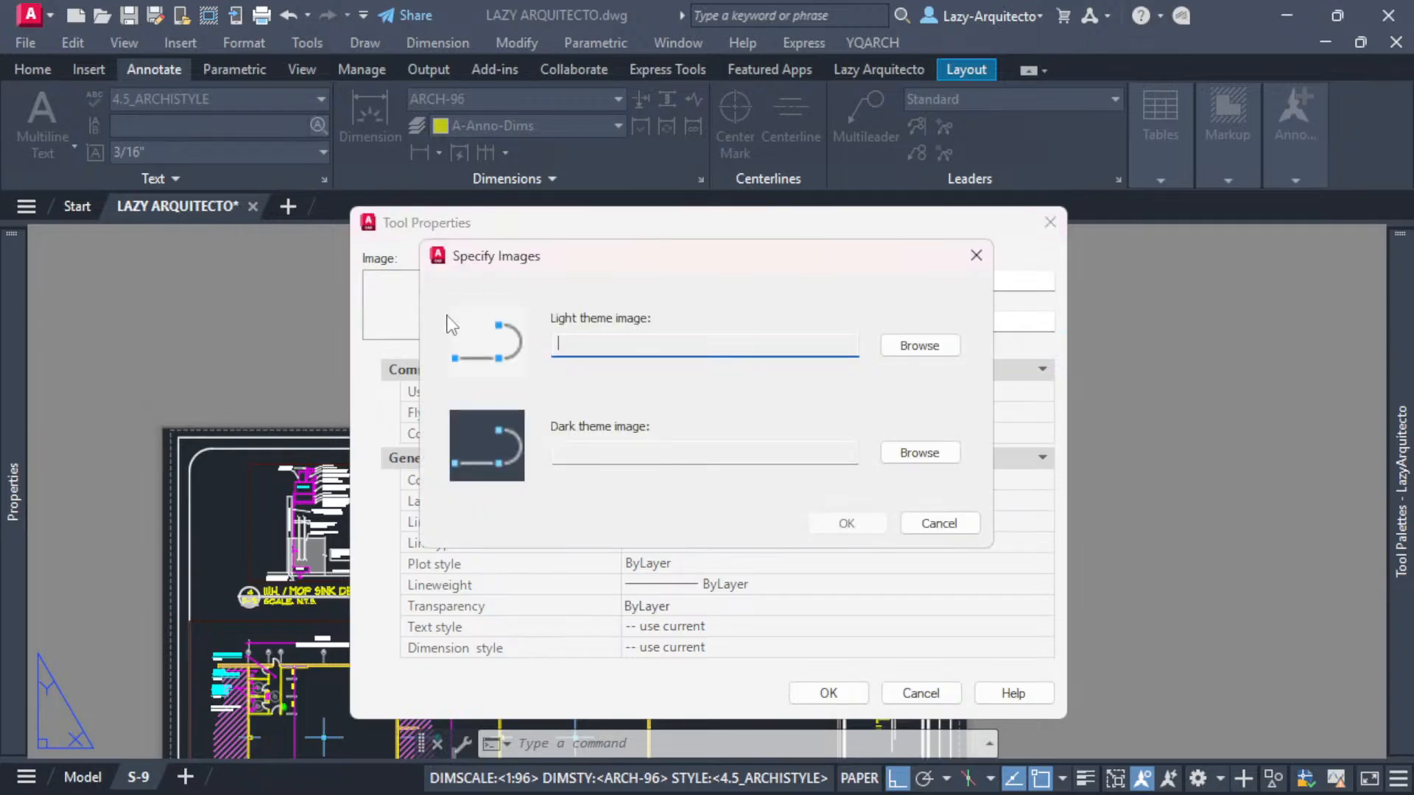
left_click(919, 347)
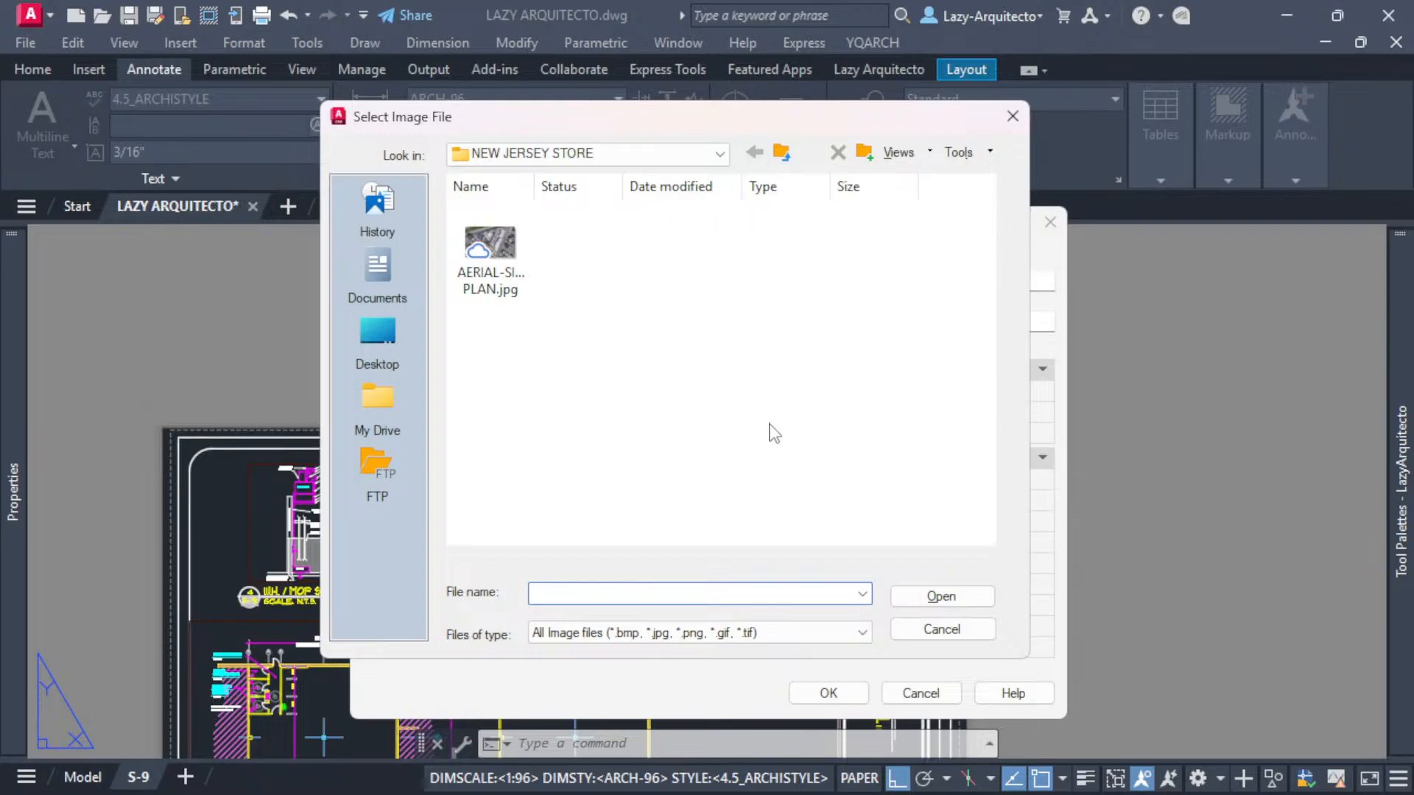
left_click(922, 631)
left_click(934, 523)
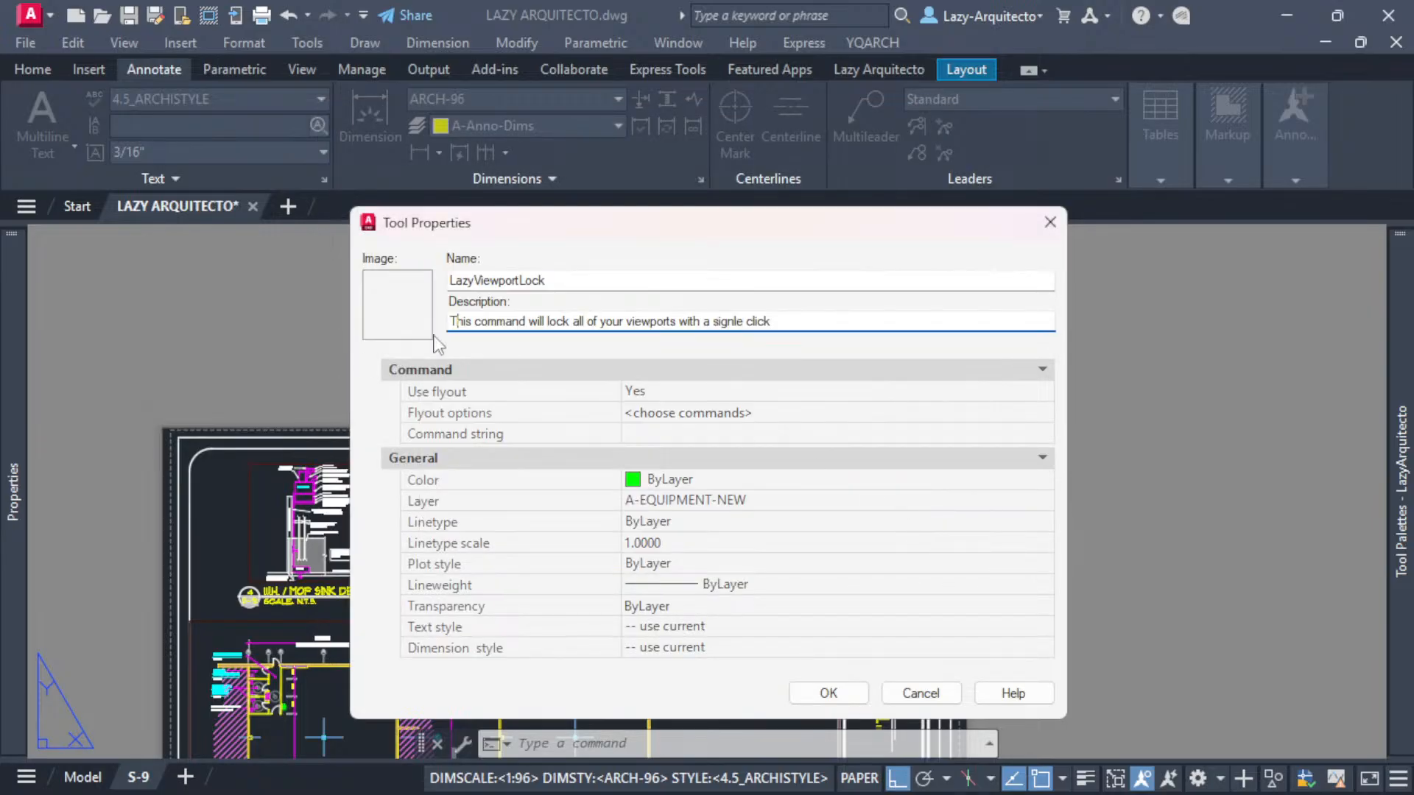
- Set the tool's Use flyout option to No
left_click(672, 432)
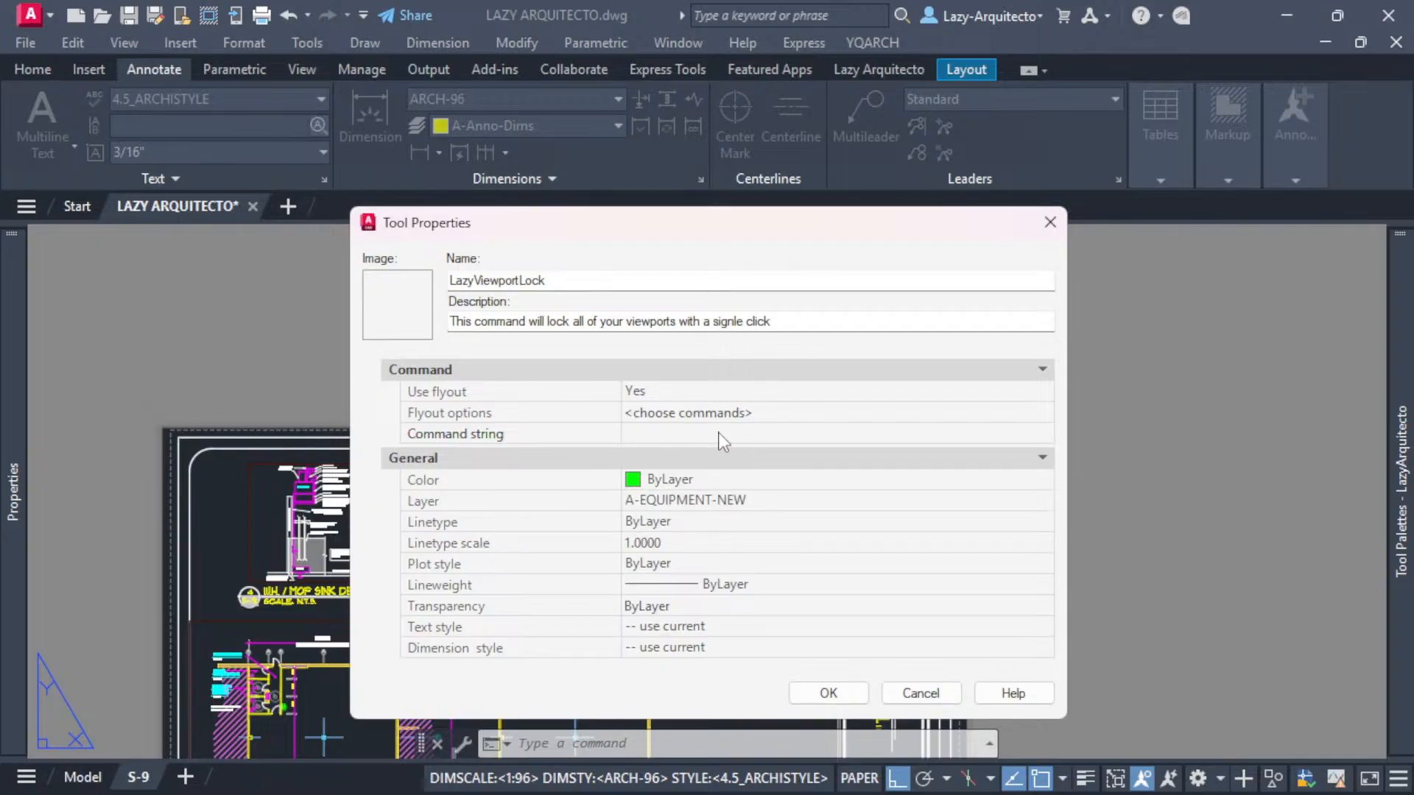
left_click(657, 393)
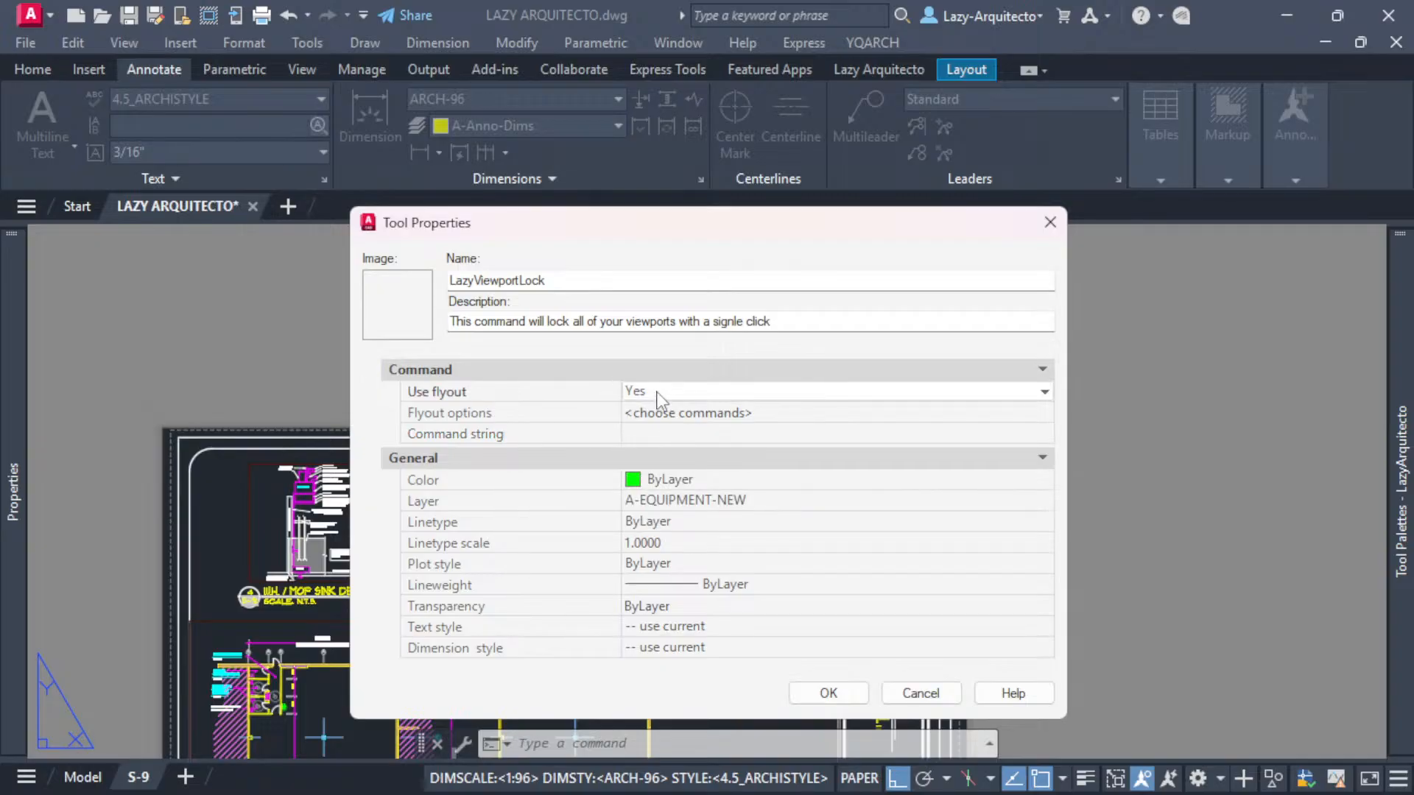
left_click(659, 400)
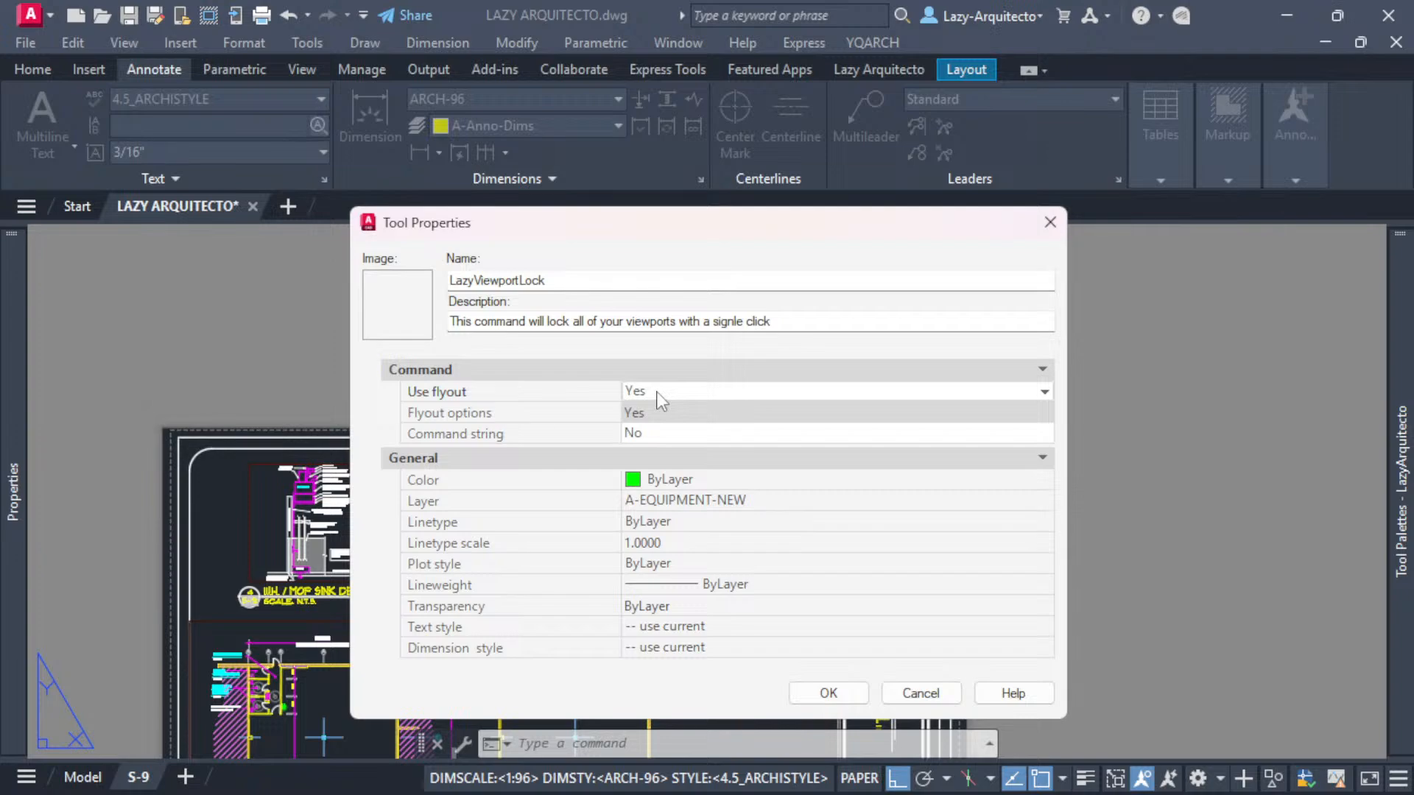
left_click(663, 413)
left_click(656, 431)
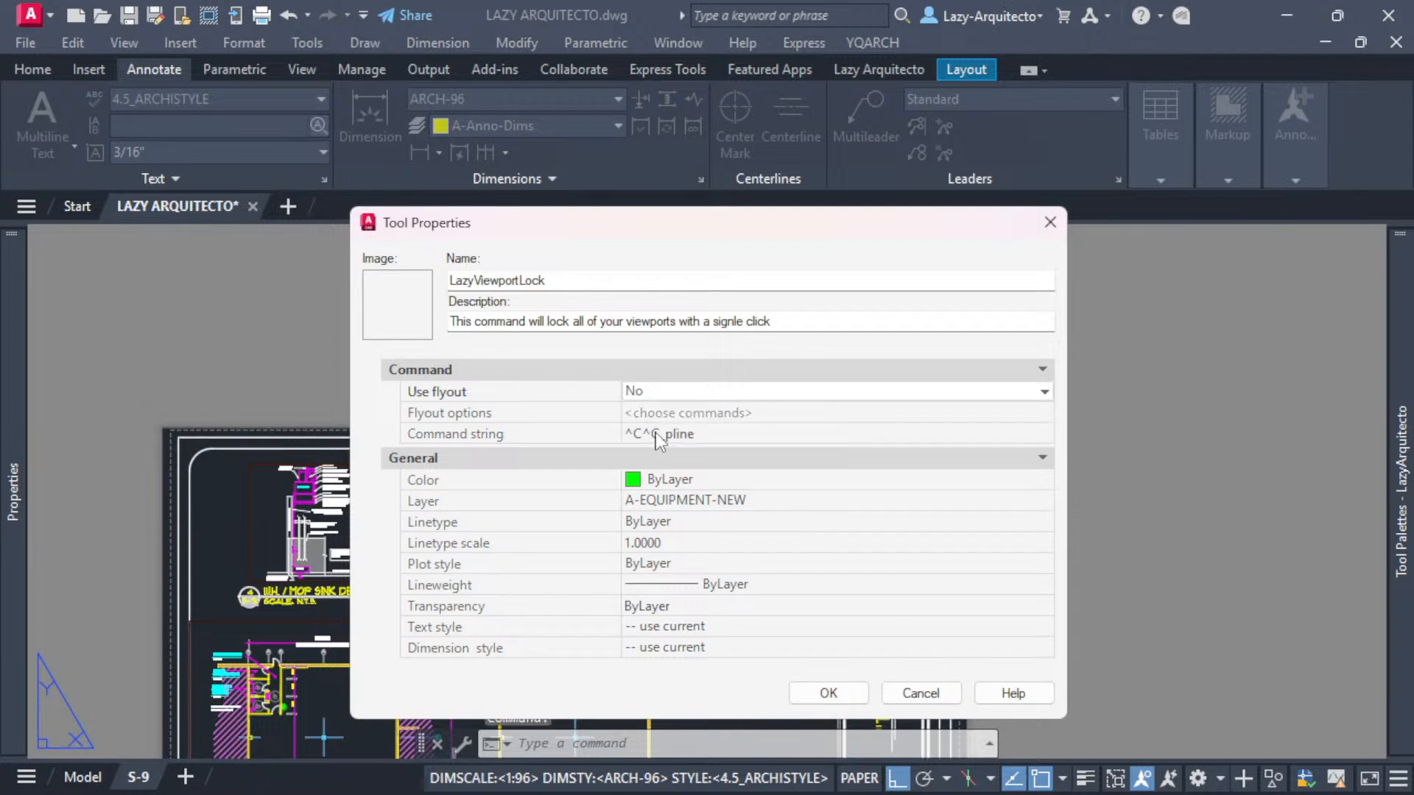
- Trim the tool's command string to ^C^C_ and apply the tool properties
left_click(689, 441)
left_click(721, 440)
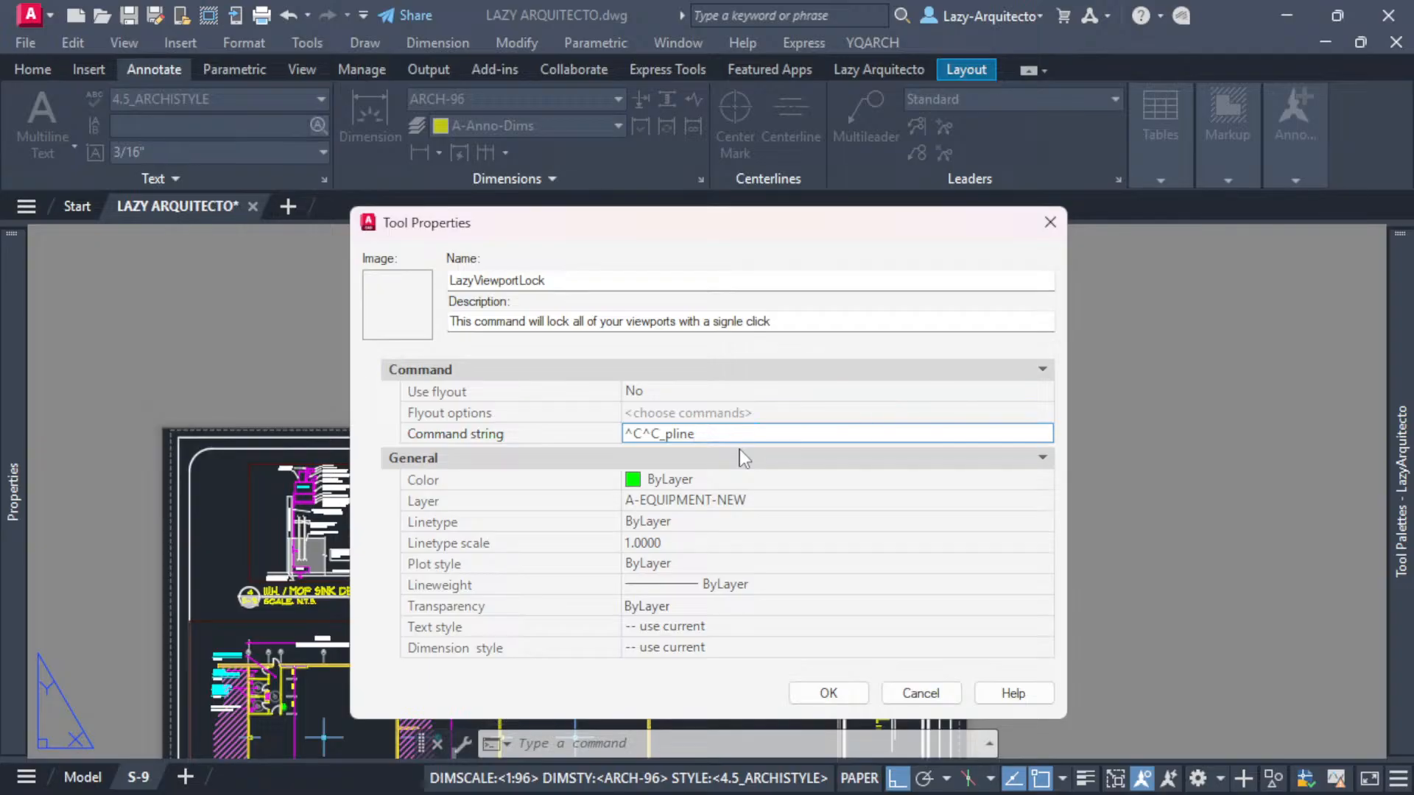
left_click_drag(708, 434, 660, 435)
left_click(708, 433)
left_click_drag(707, 433, 673, 435)
key("BackSpace")
key("BackSpace")
left_click_drag(668, 435, 661, 433)
left_click(716, 433)
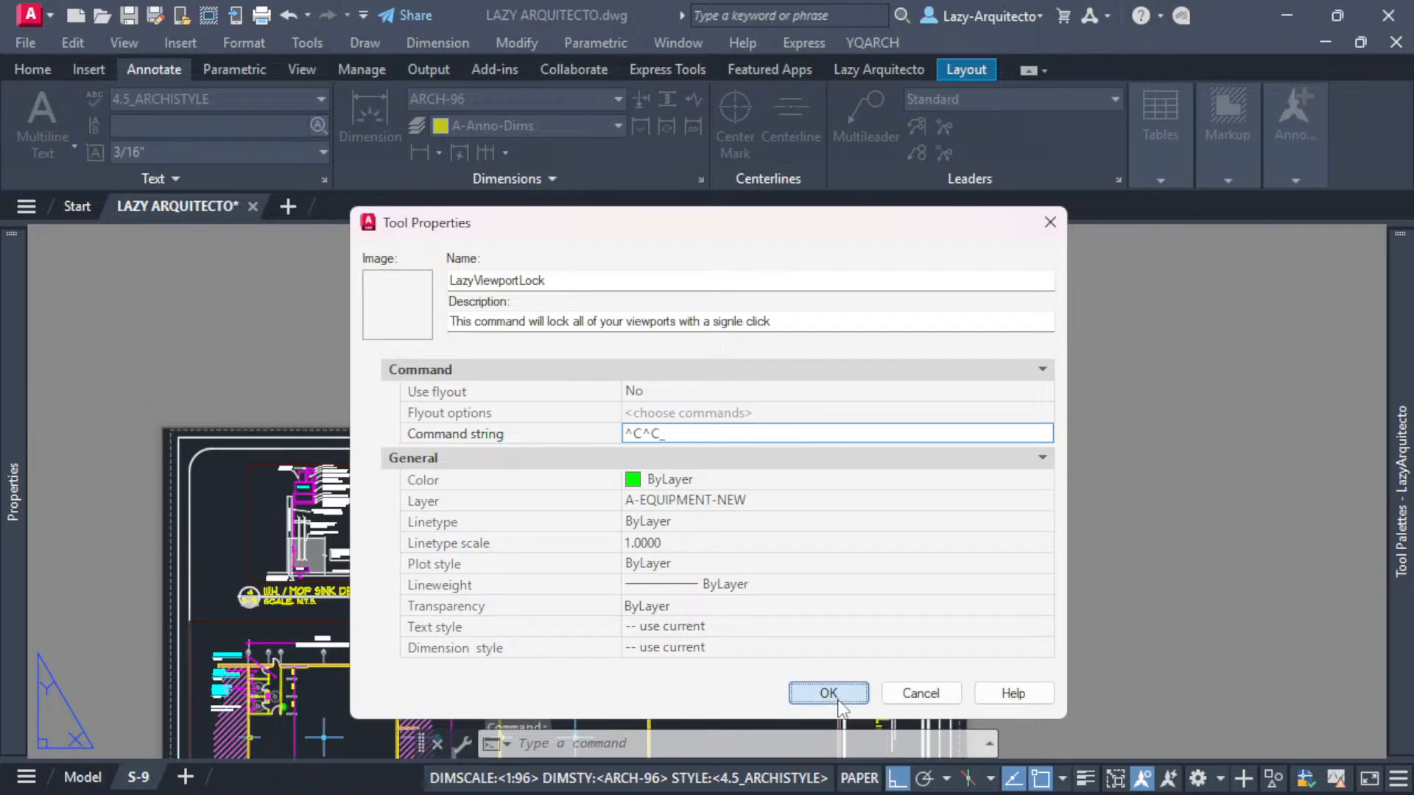
left_click(802, 696)
scroll(600, 531, "down", 2)
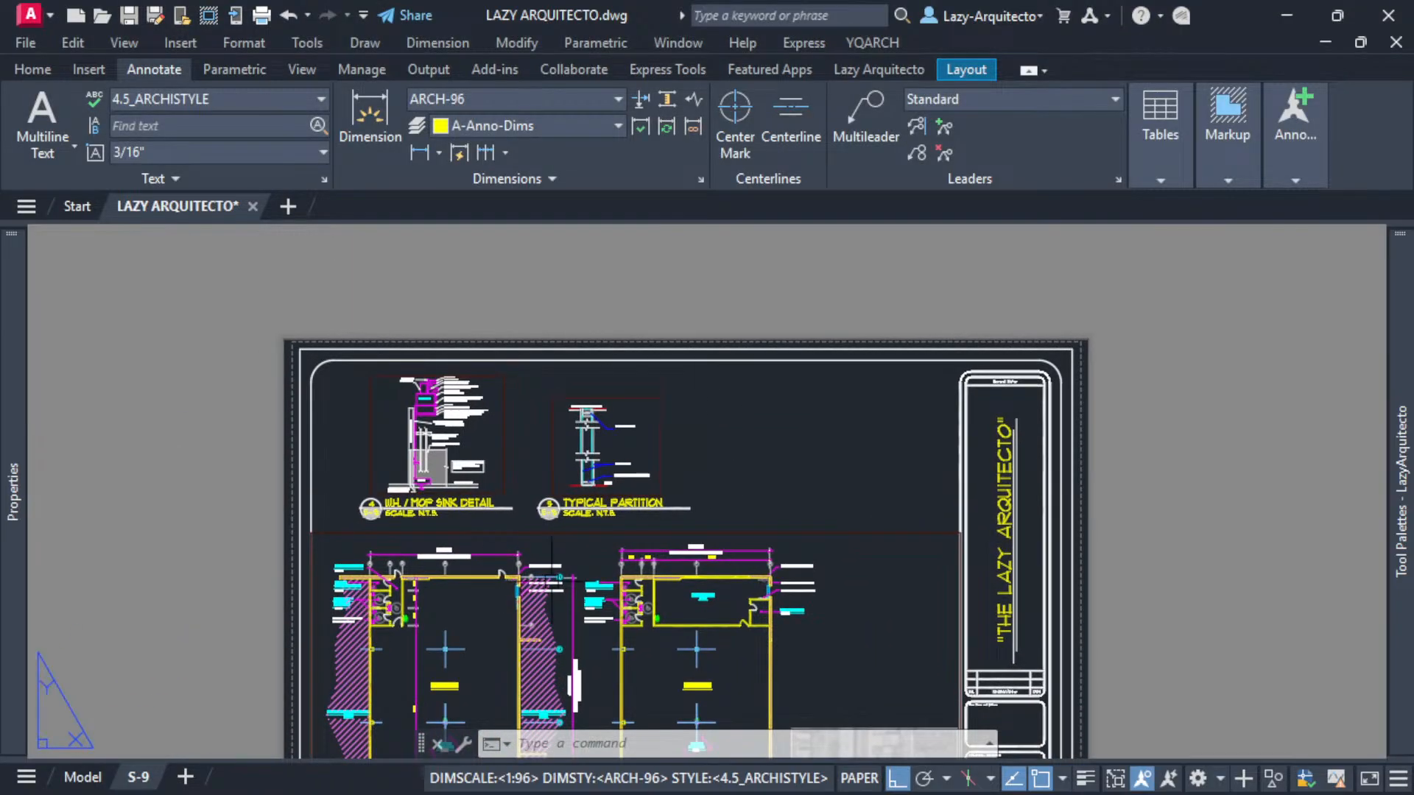
middle_click_drag(728, 466, 654, 439)
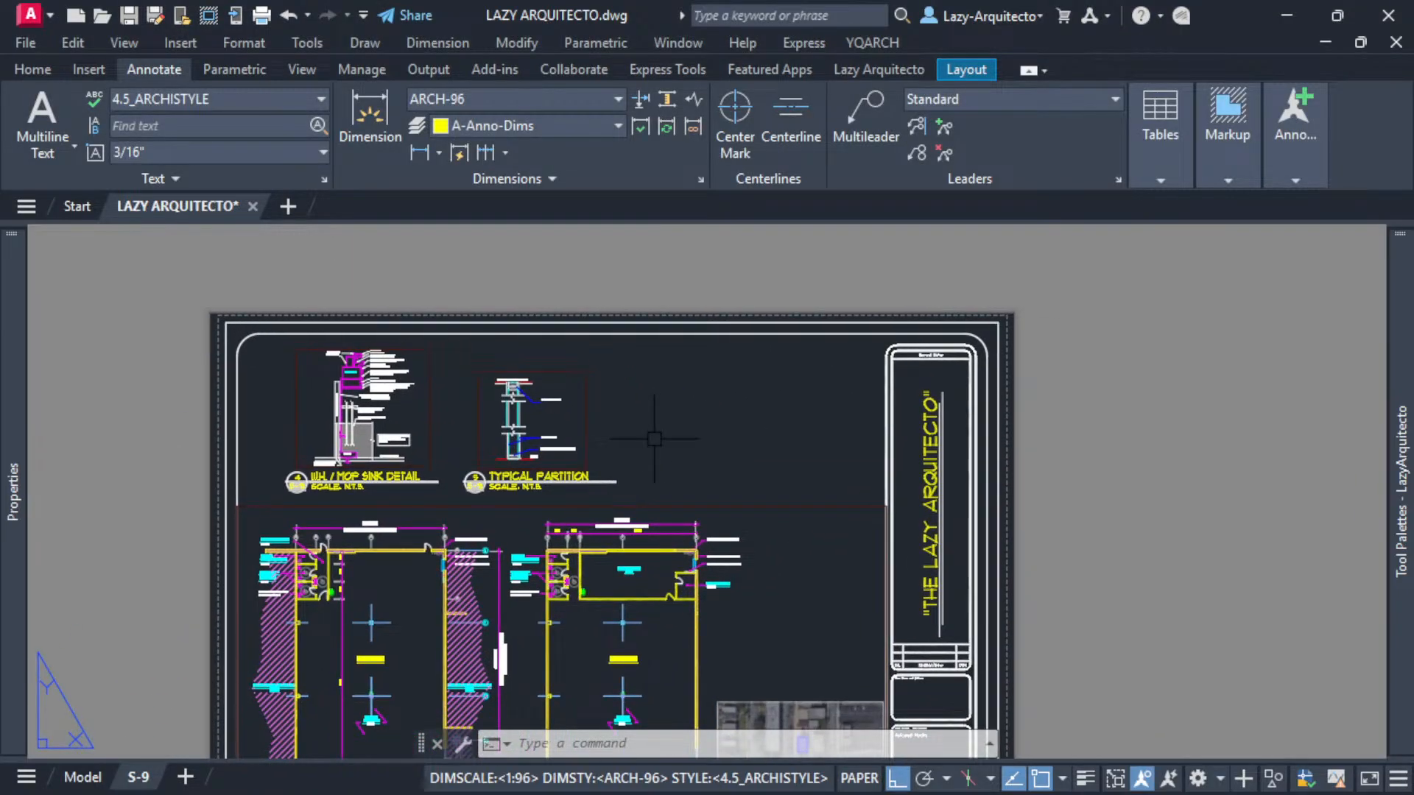
type("VPORT")
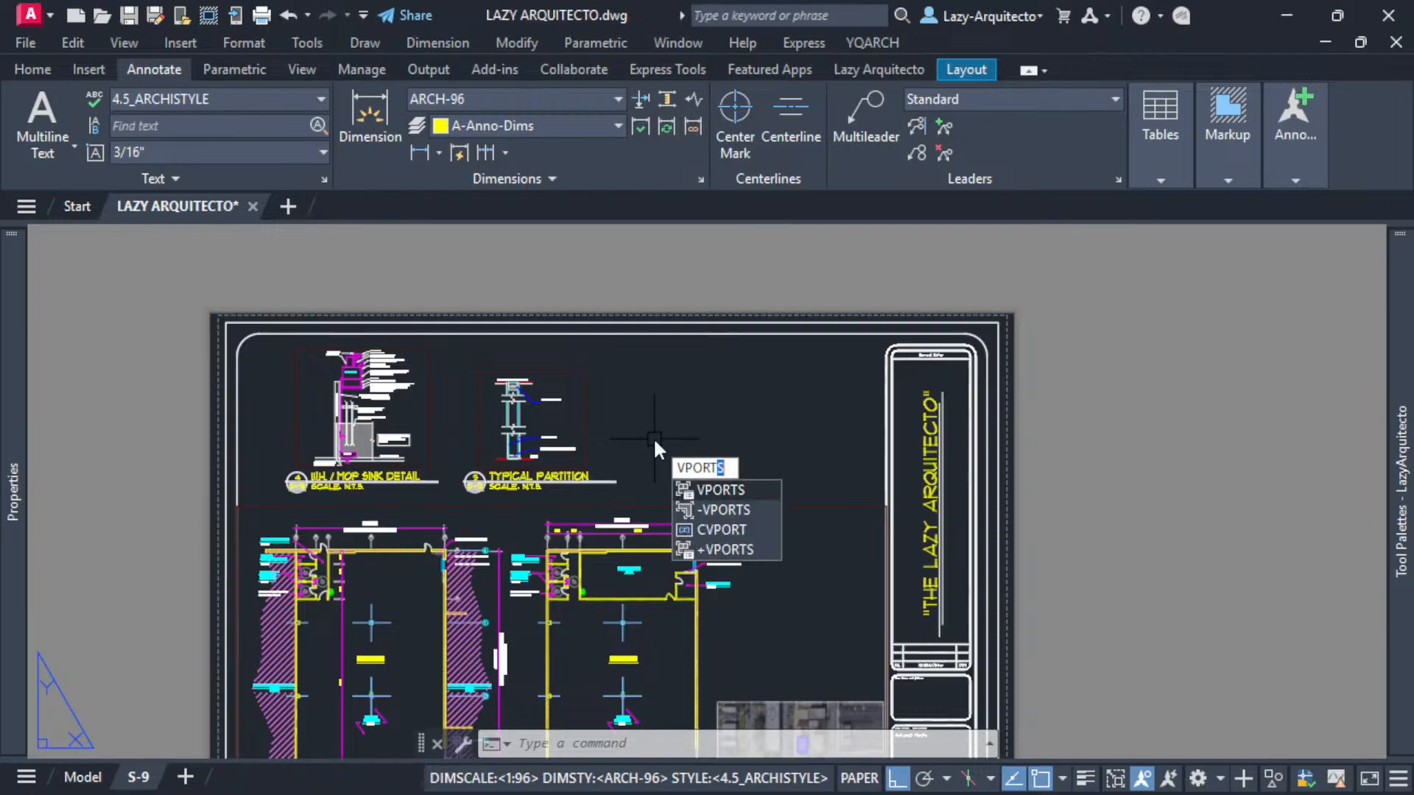
type("S")
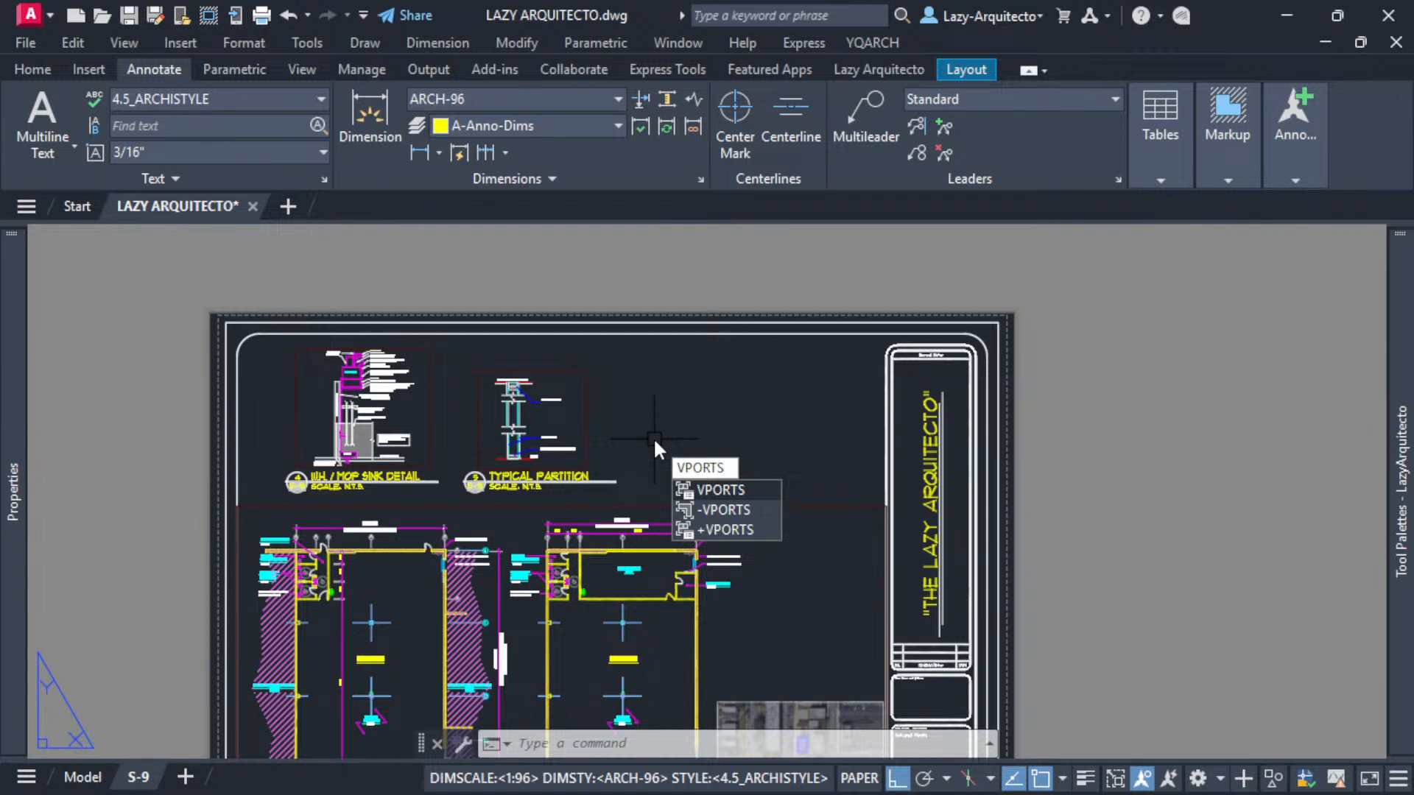
key("Return")
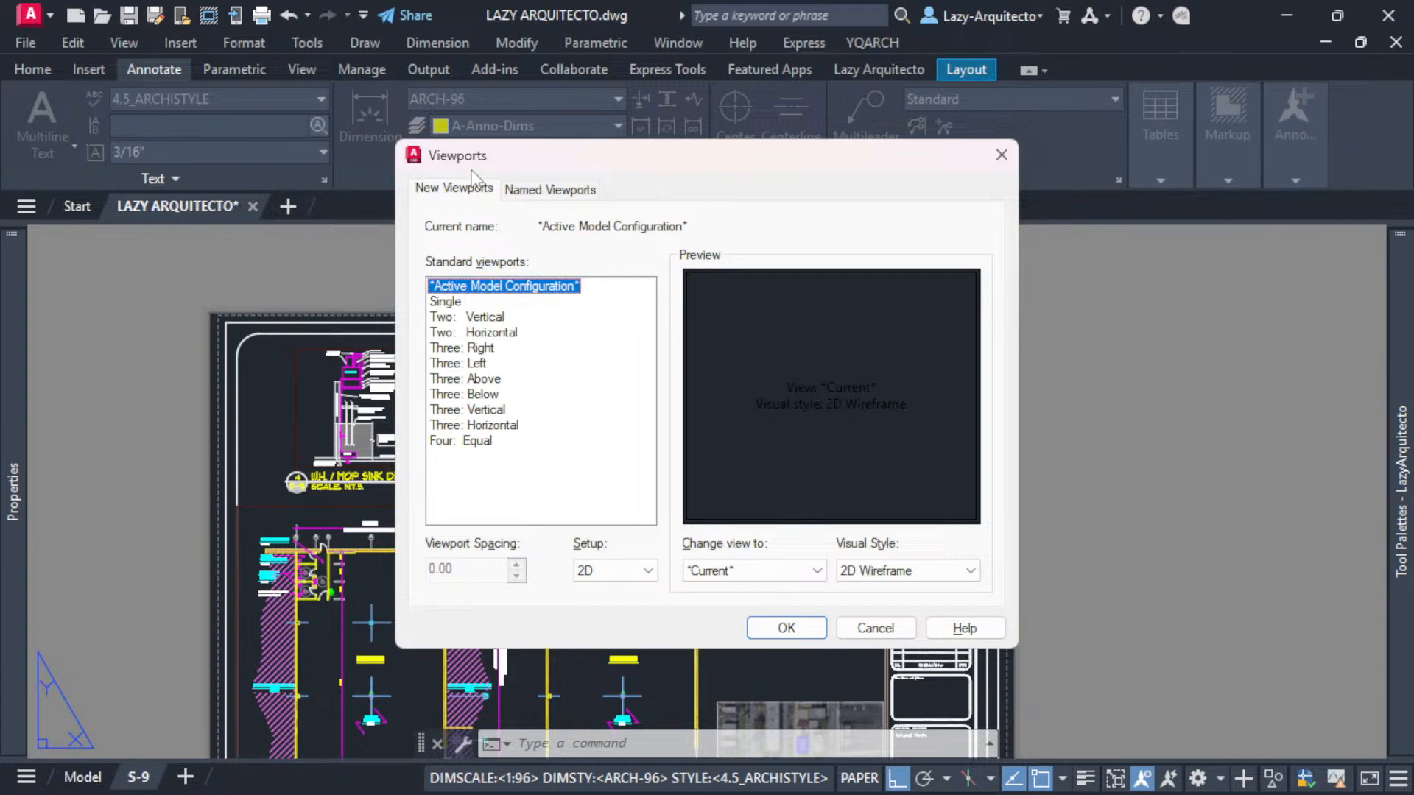
left_click(872, 630)
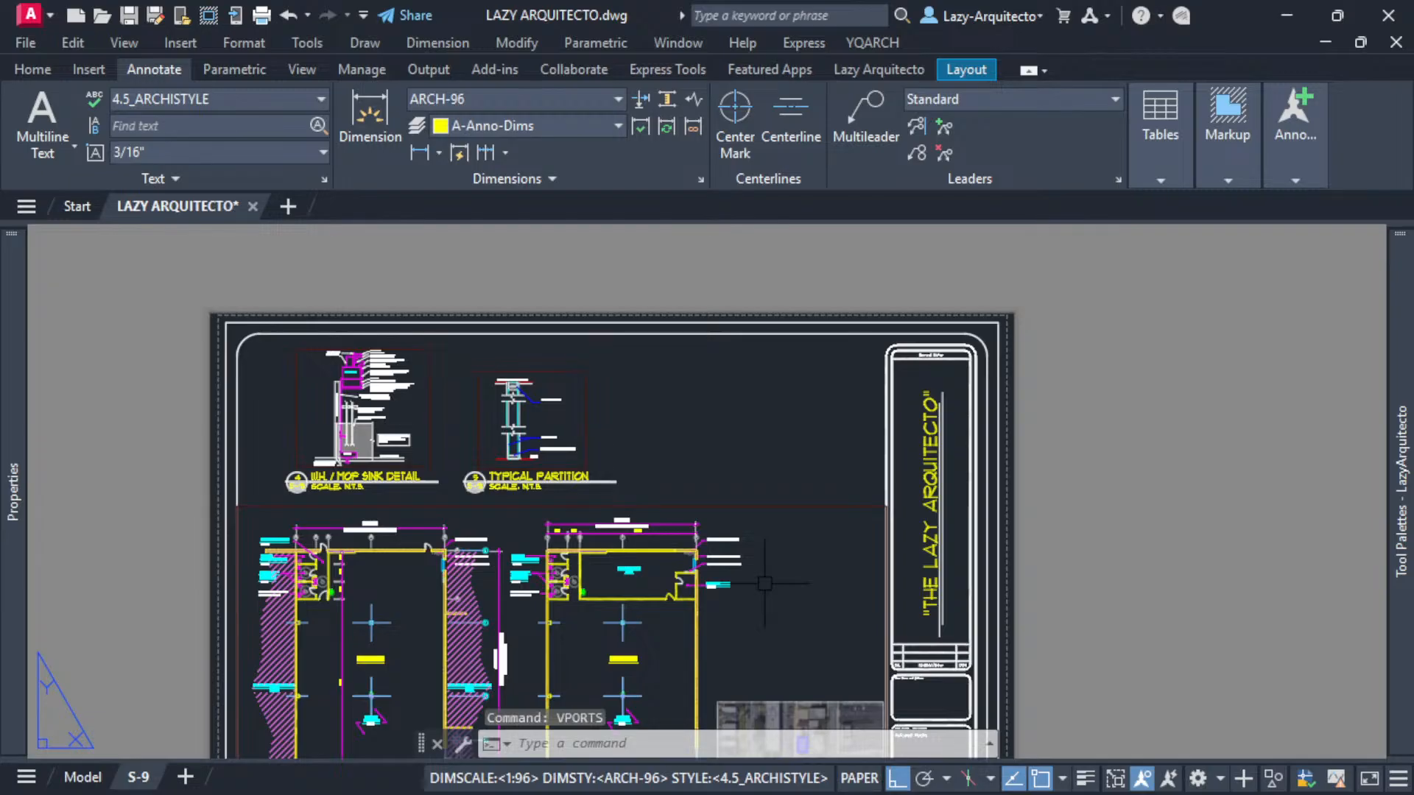
type("-")
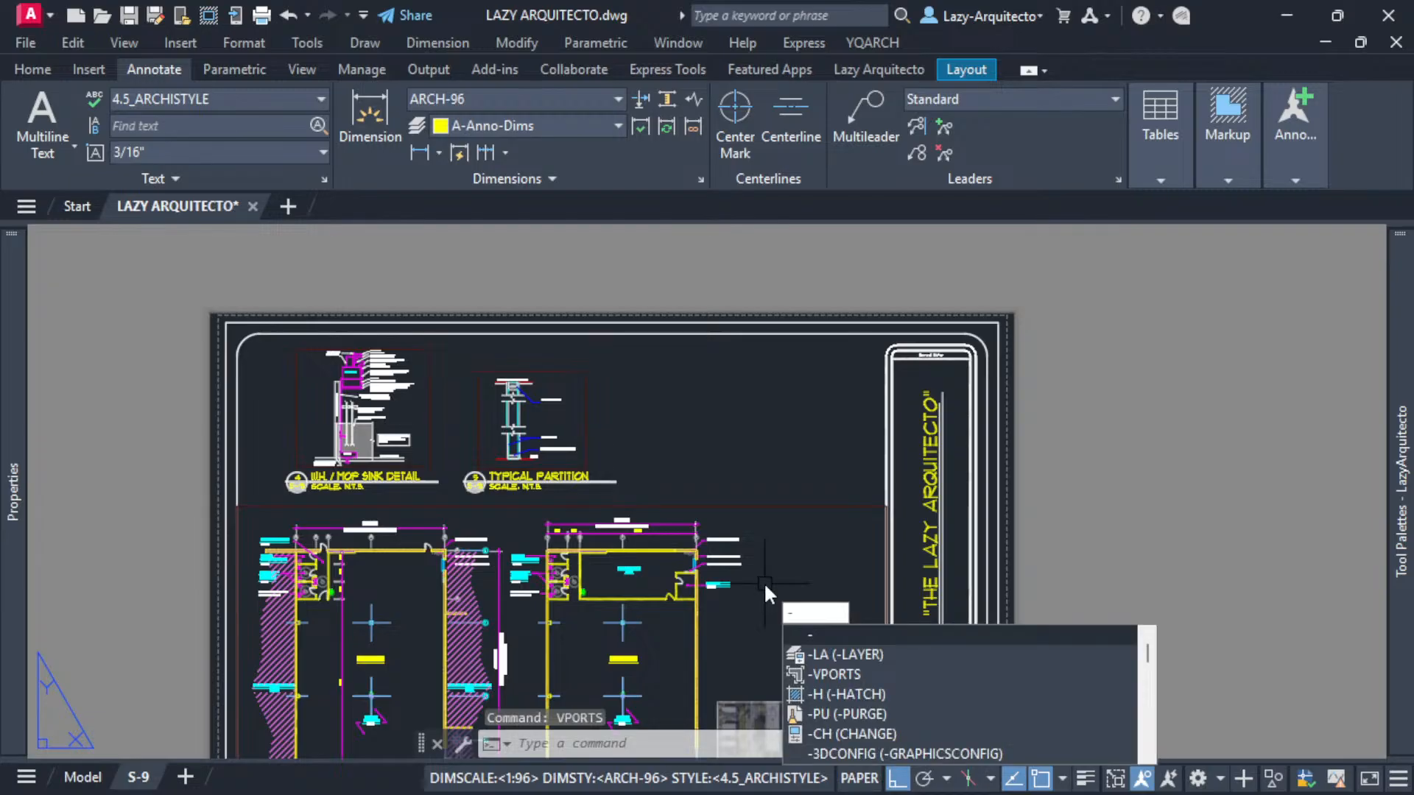
type("VPOR")
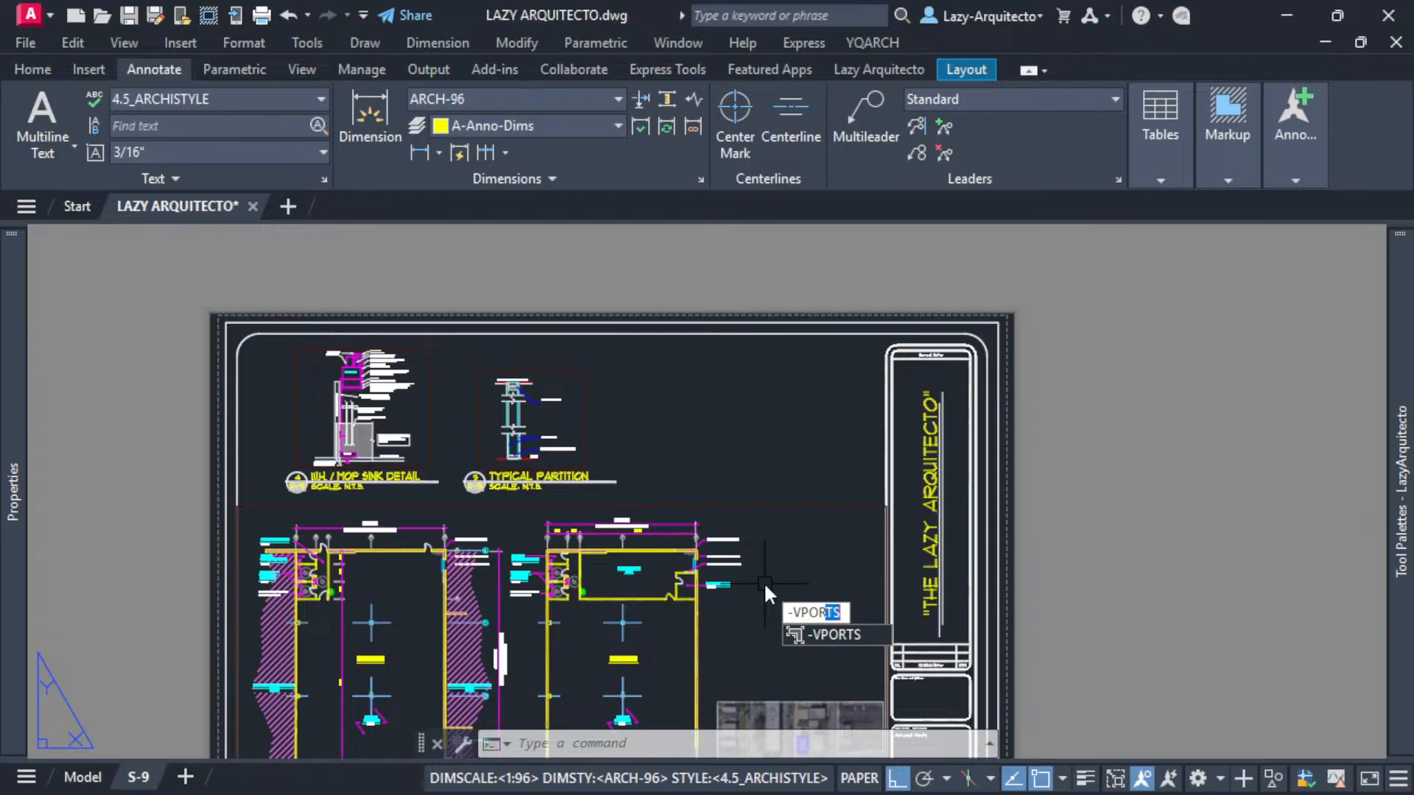
type("T")
key("Return")
key("Escape")
- Run -VPORTS and use its Lock option to turn viewport locking ON for ALL objects on the sheet
type("VPORT")
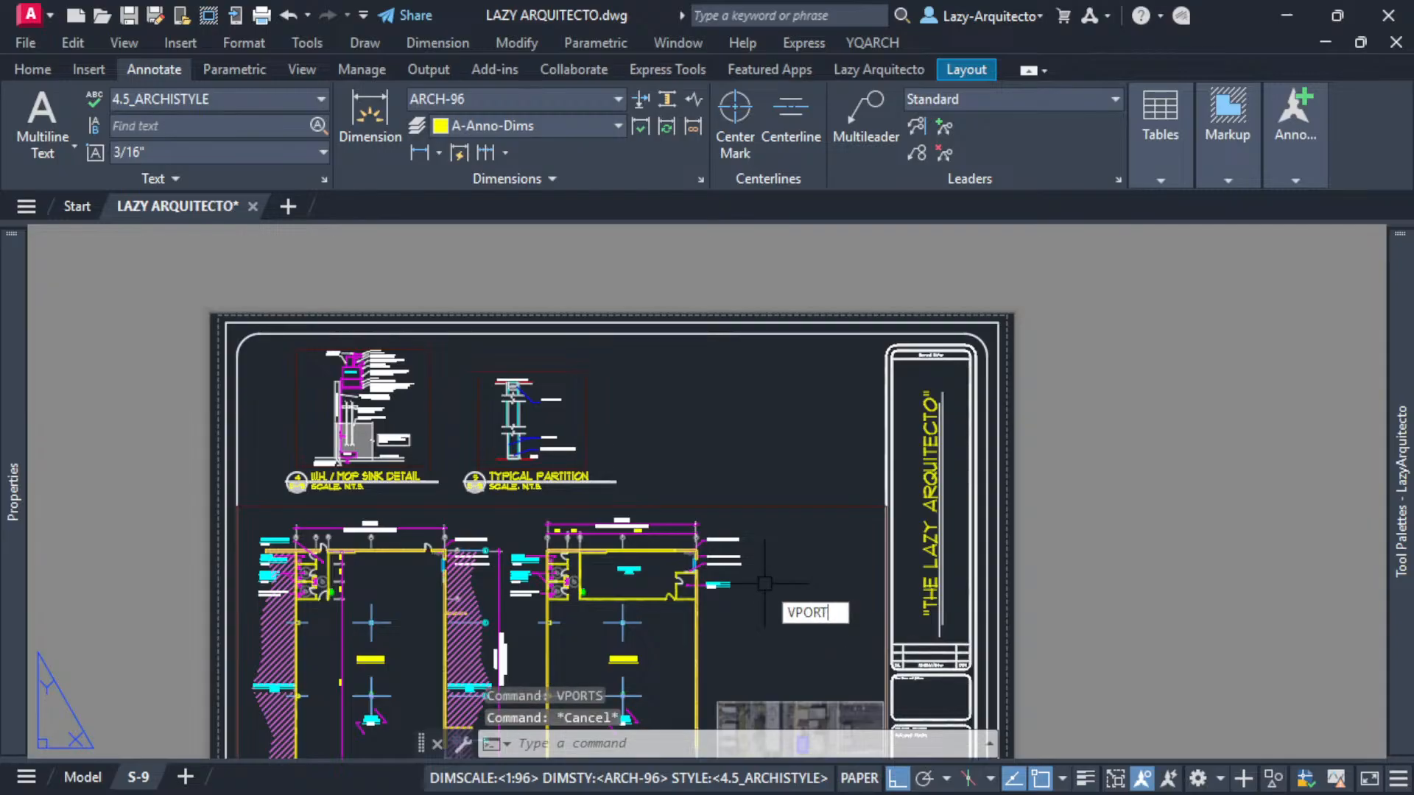
type("S")
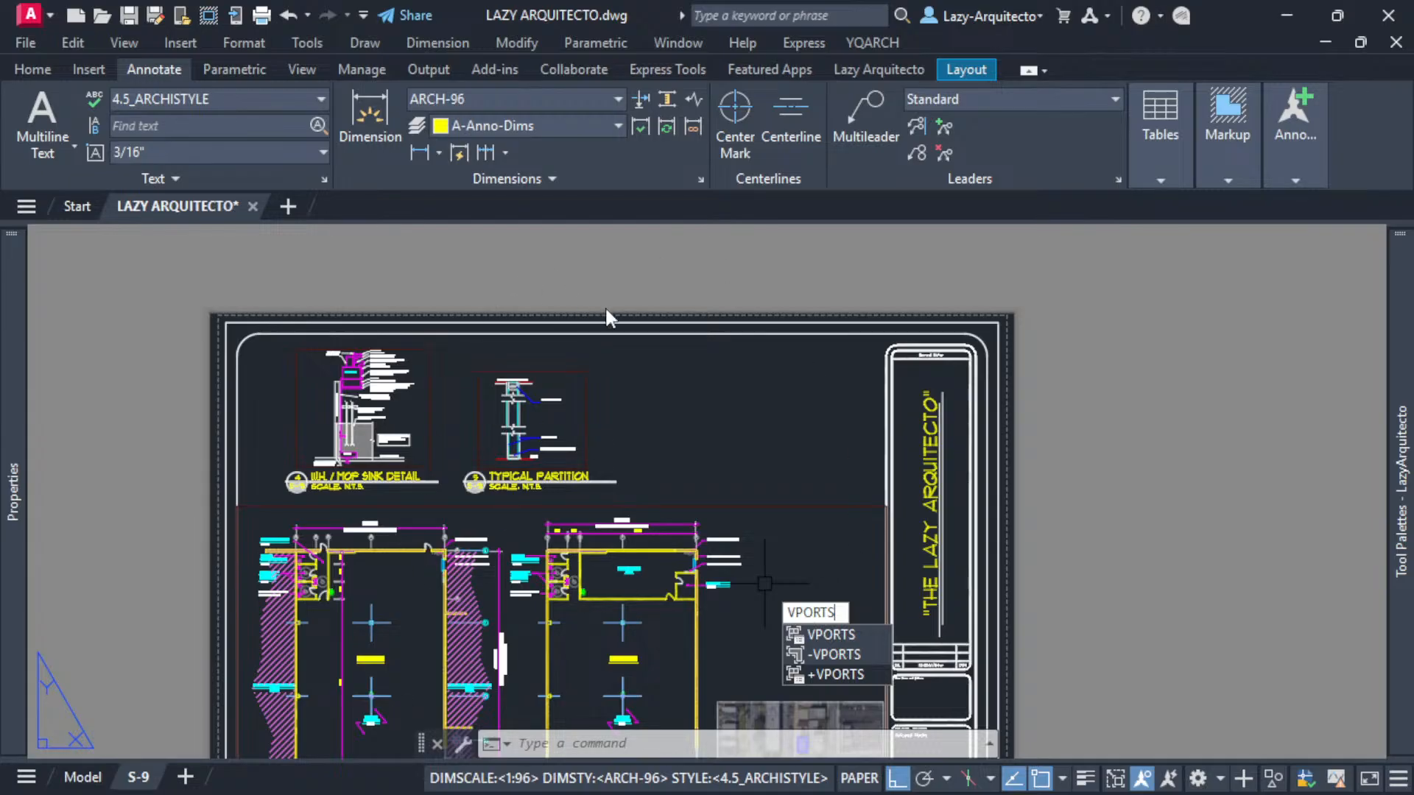
left_click(836, 657)
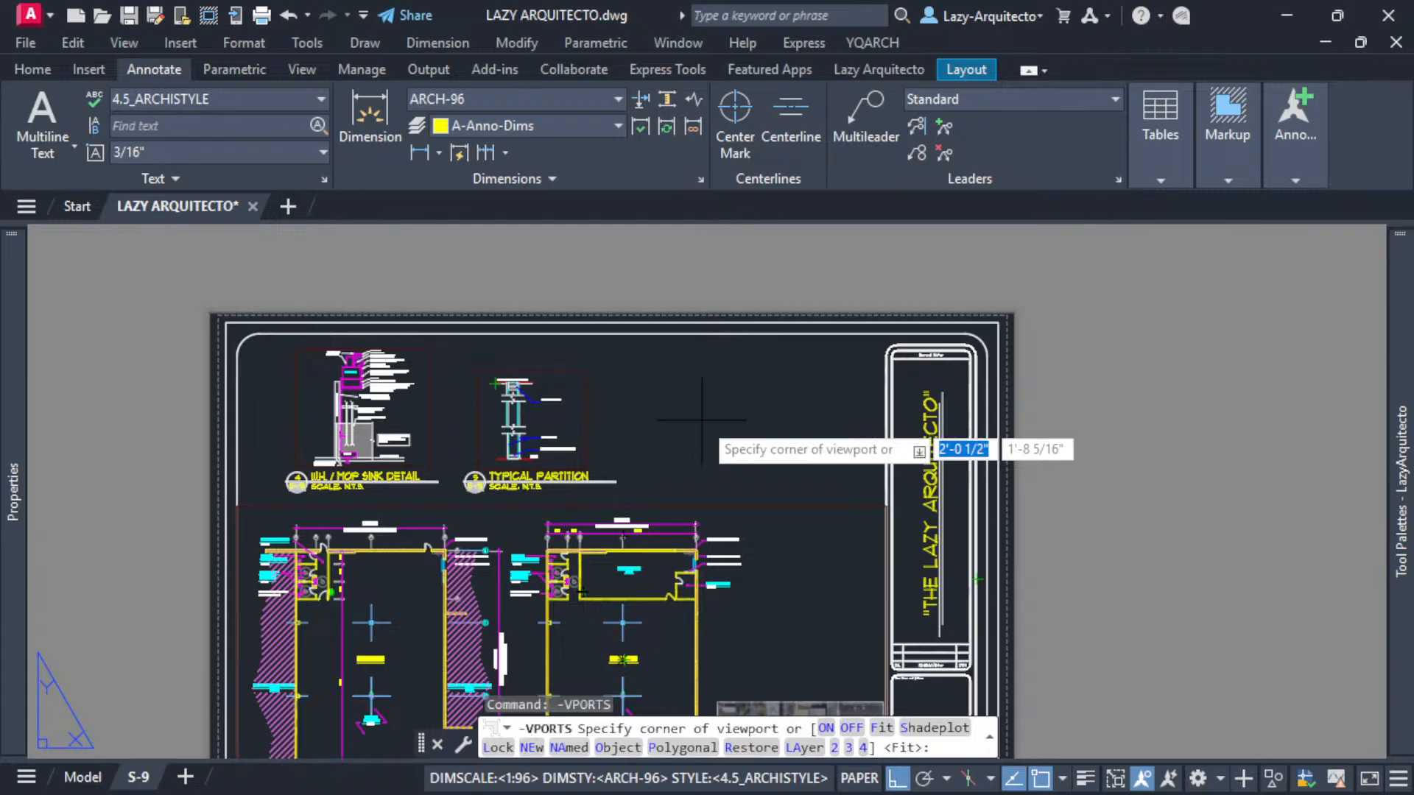
type("L")
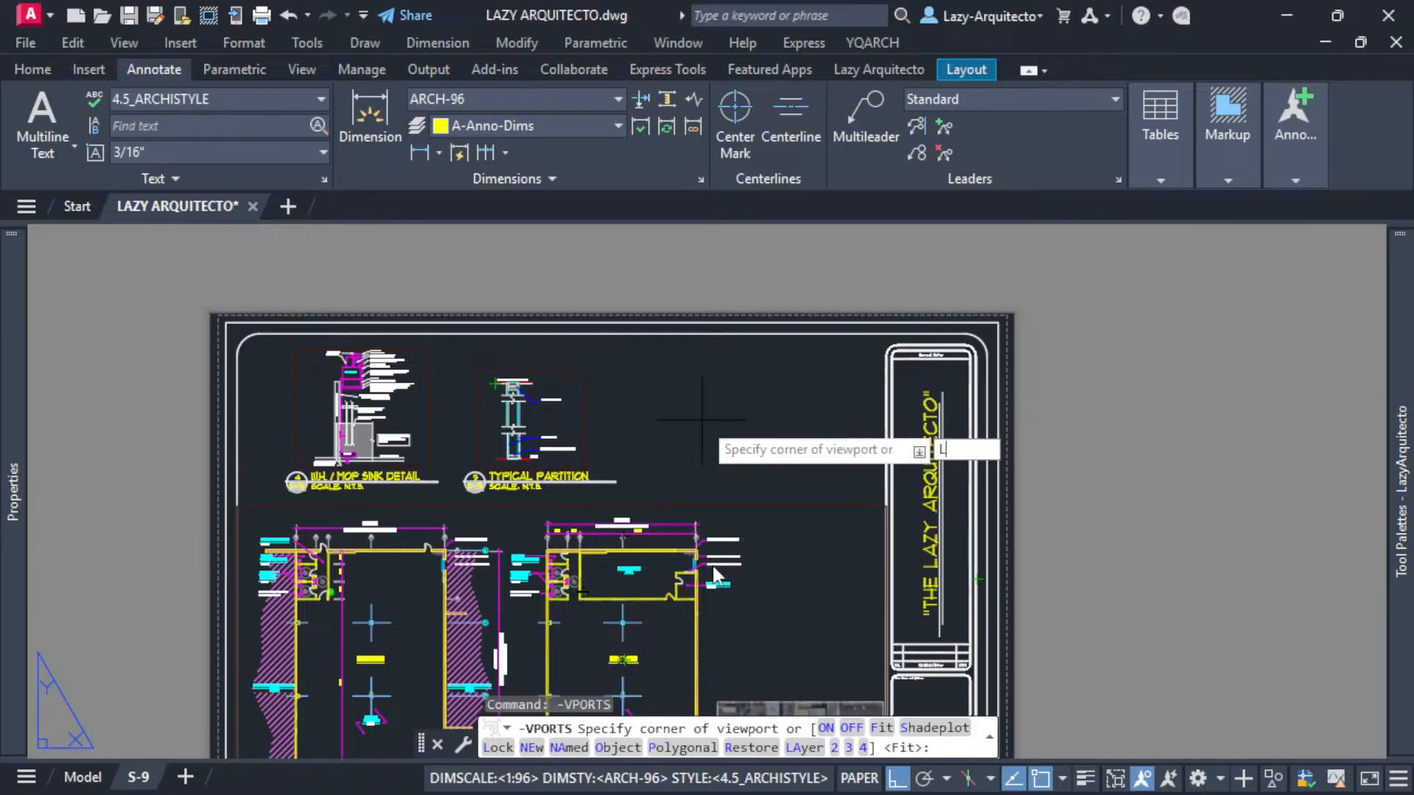
key("Return")
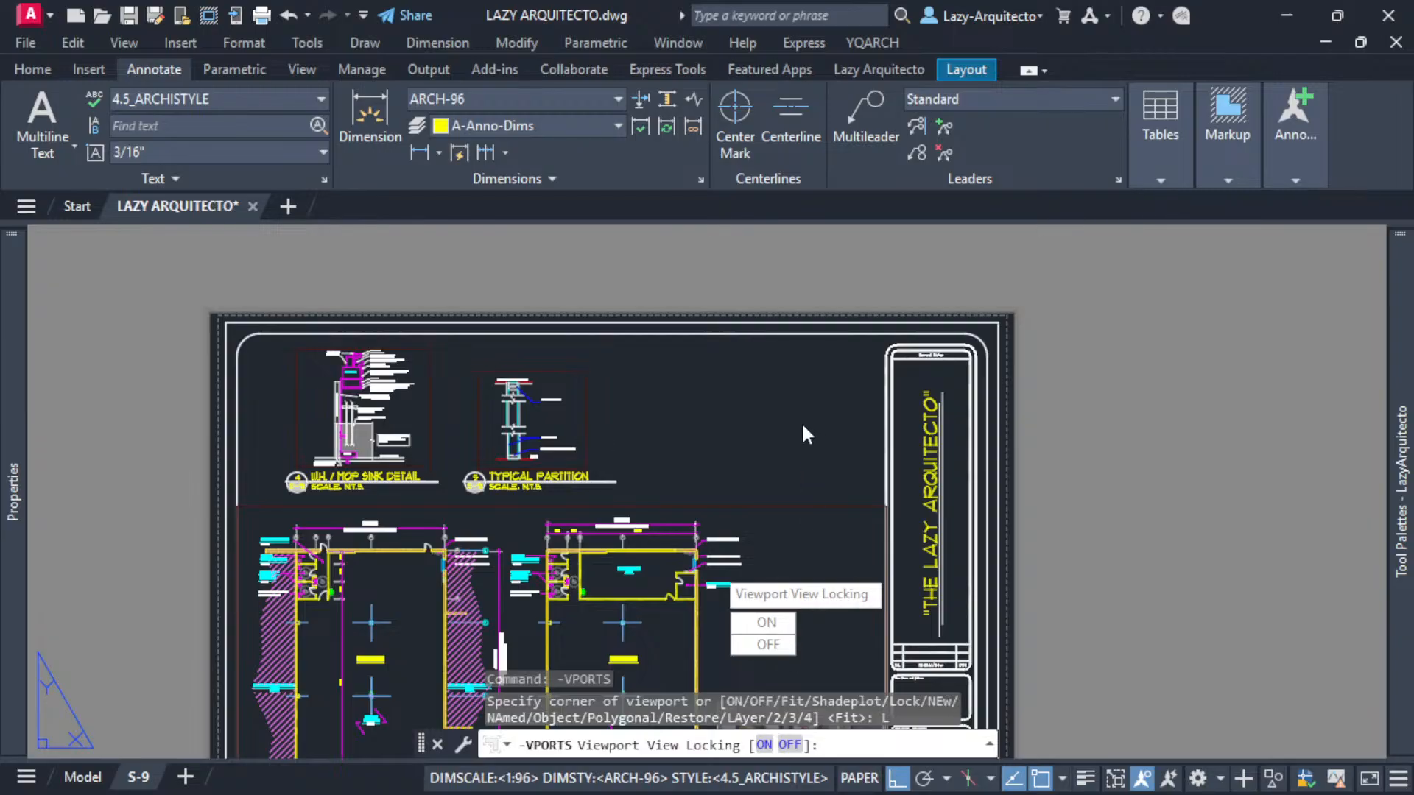
type("ON")
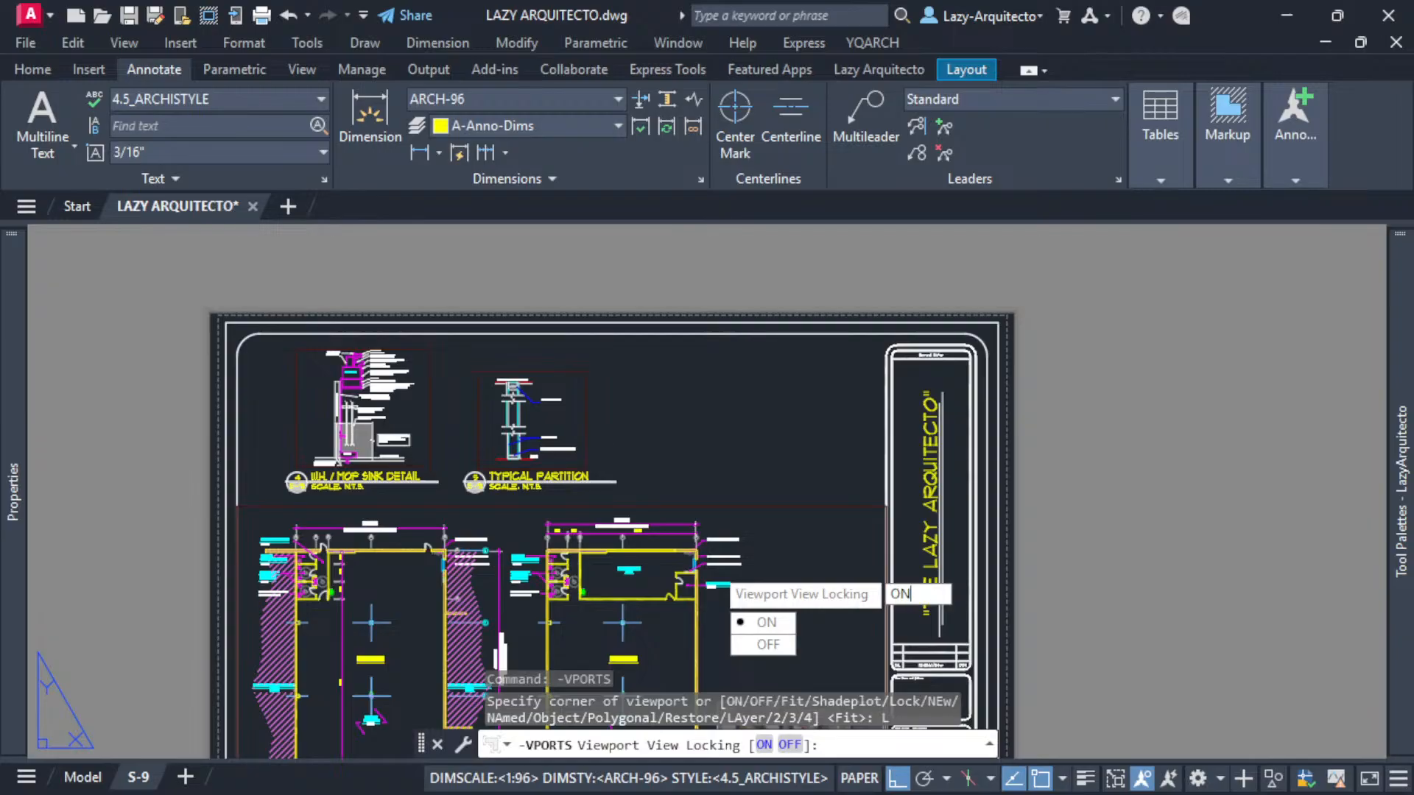
key("Return")
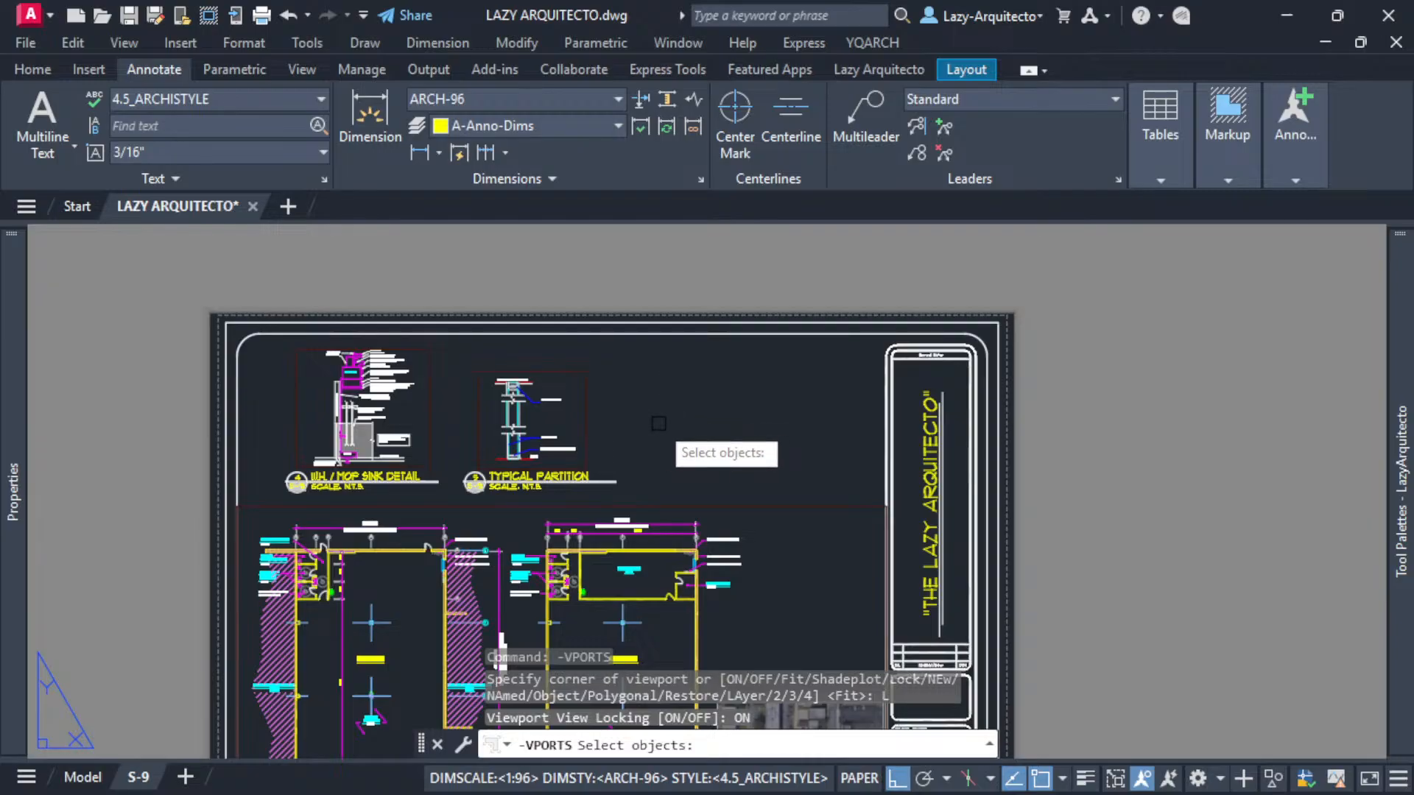
type("ALL")
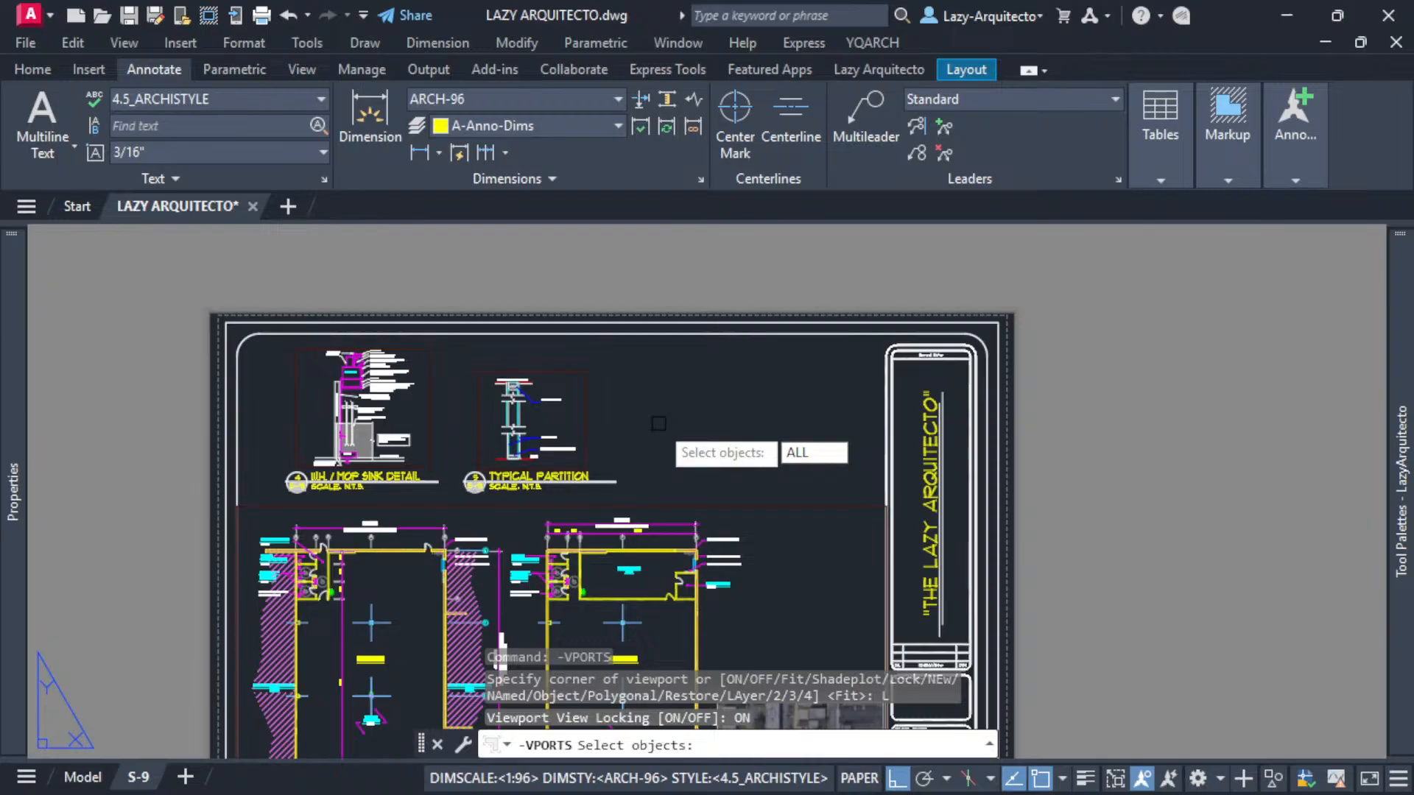
key("Return")
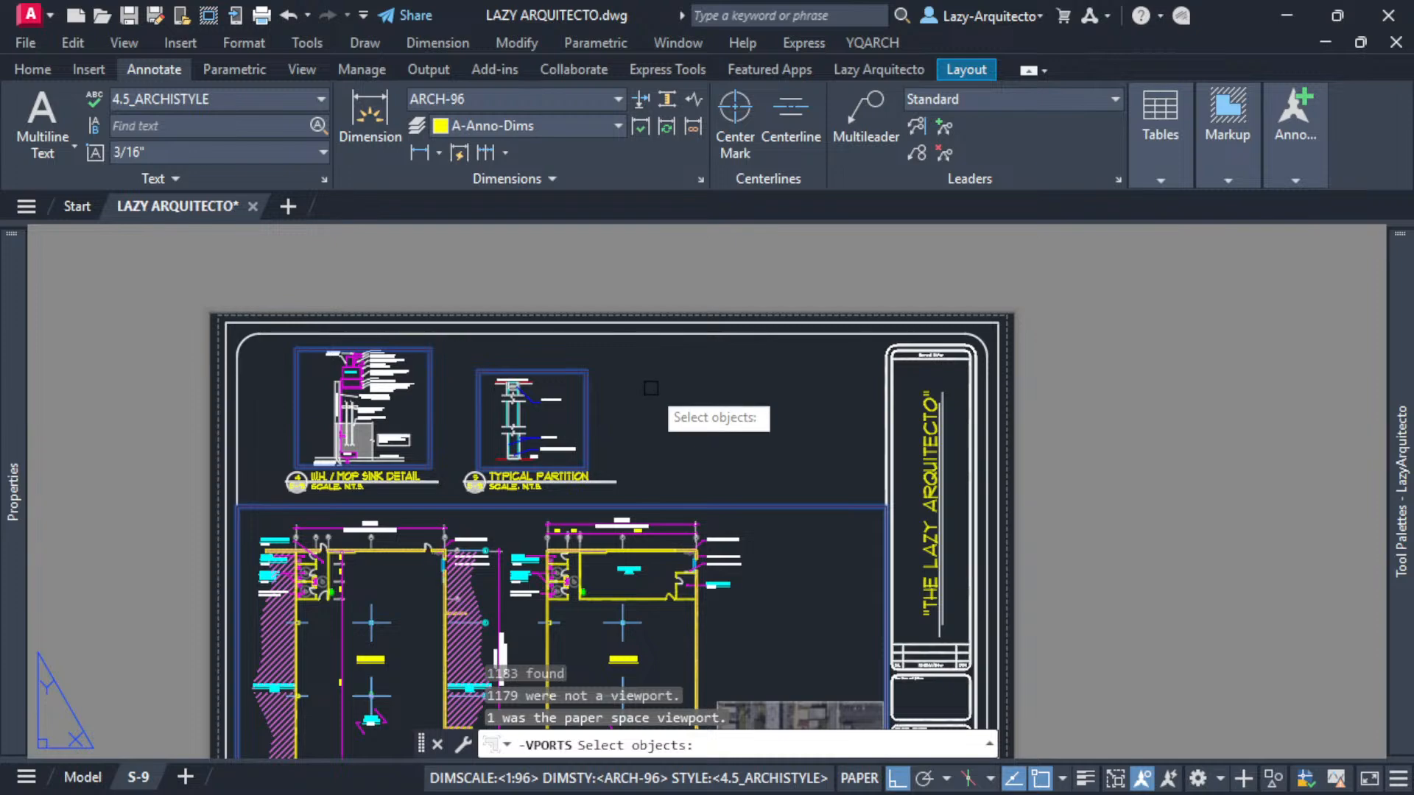
key("Return")
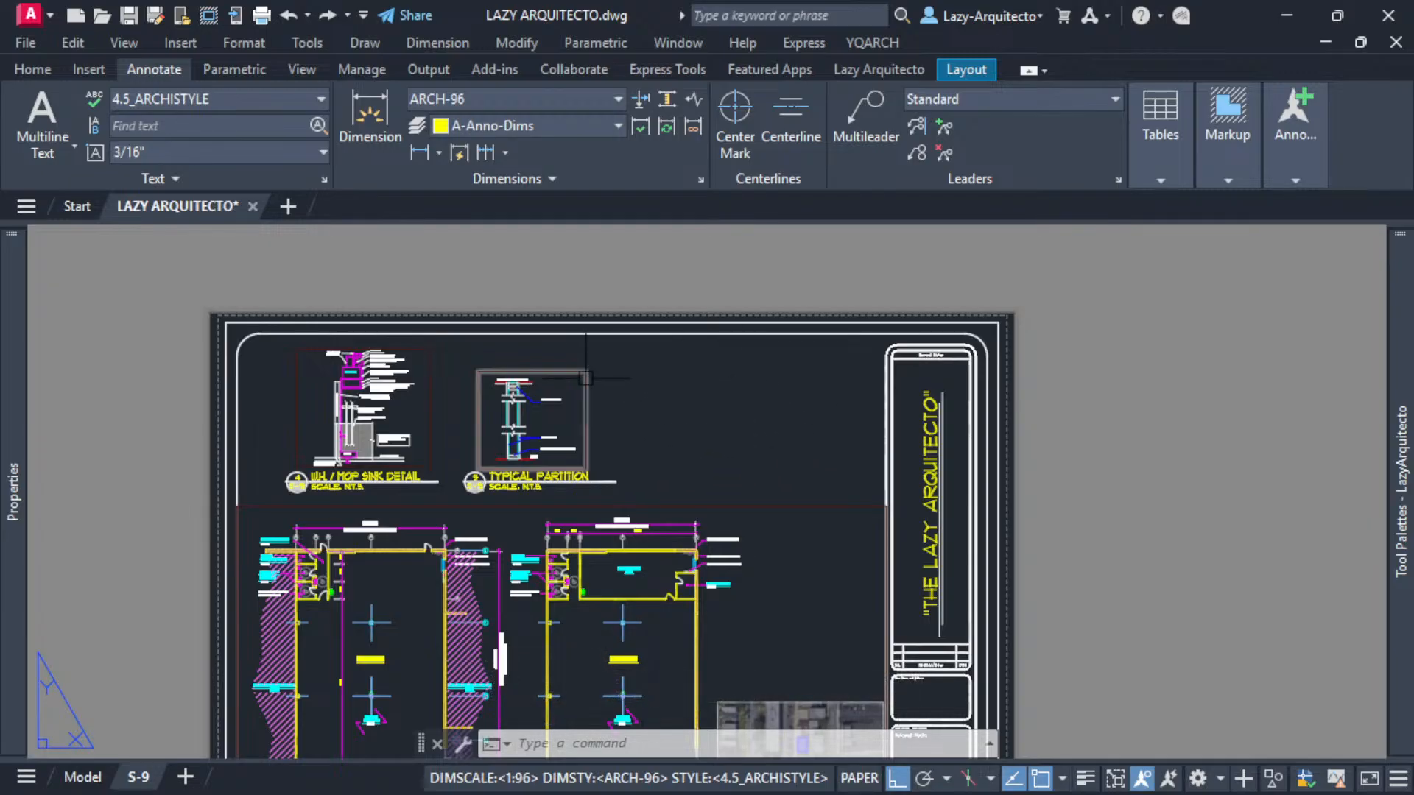
- Select the sheet's viewports one at a time to check their lock status
left_click(541, 369)
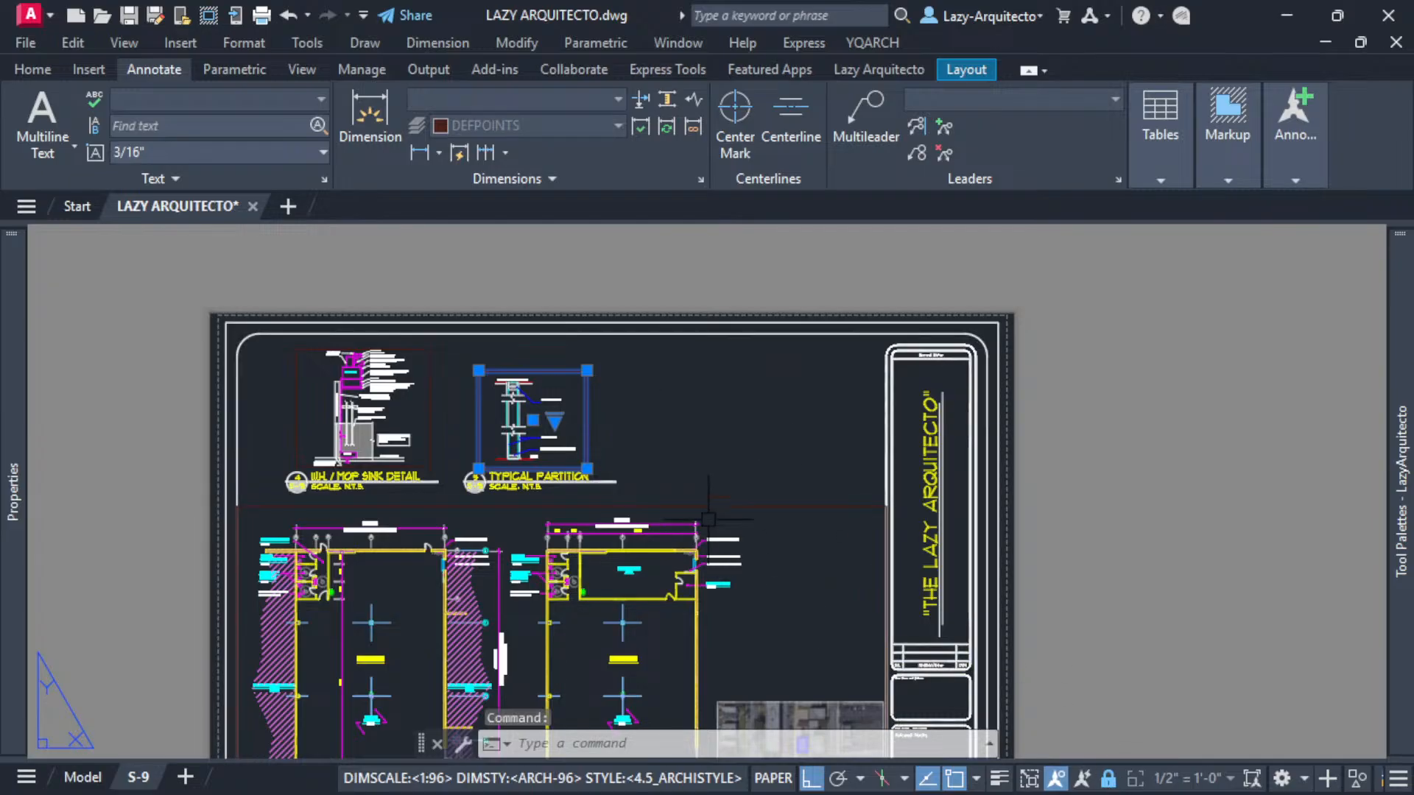
key("Escape")
left_click(685, 506)
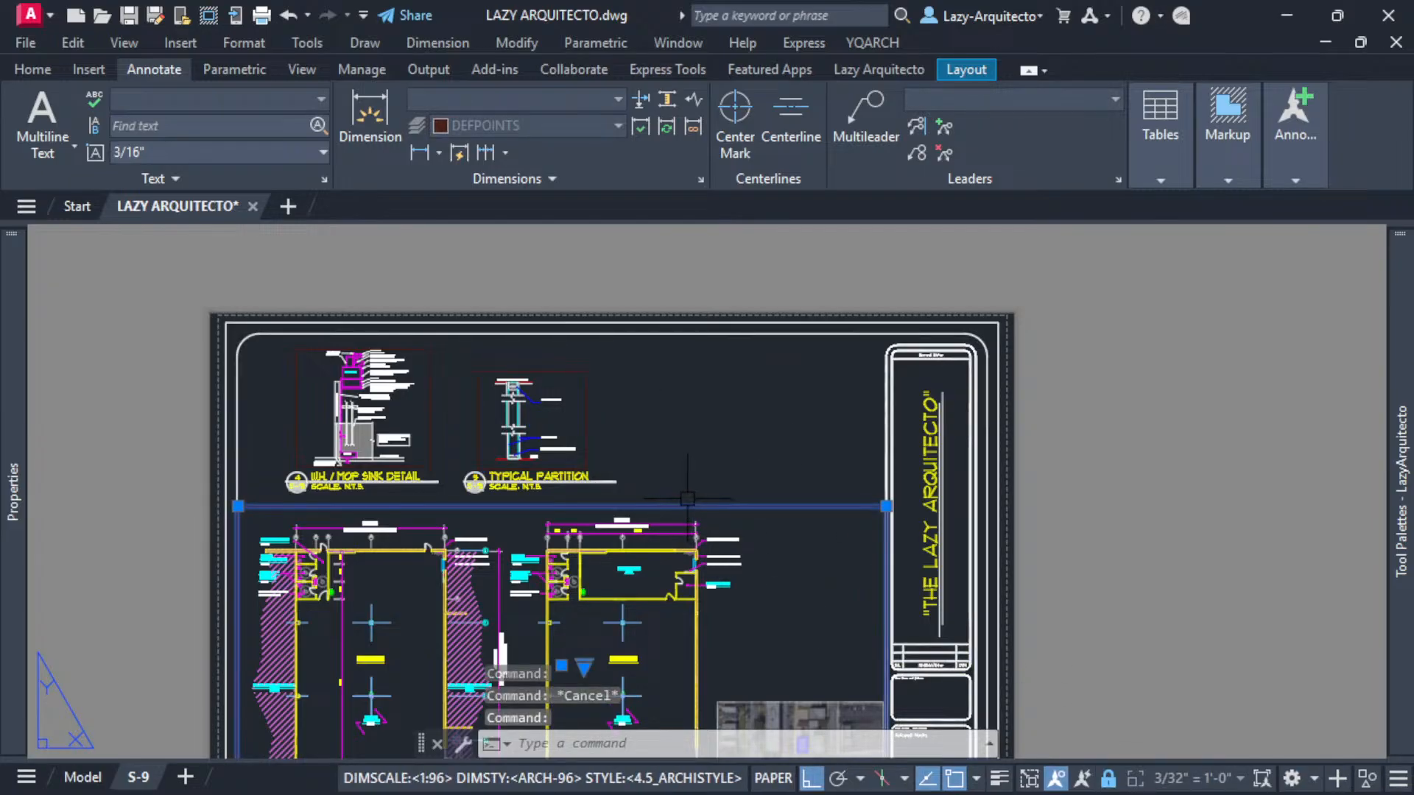
key("Escape")
left_click(426, 428)
key("Escape")
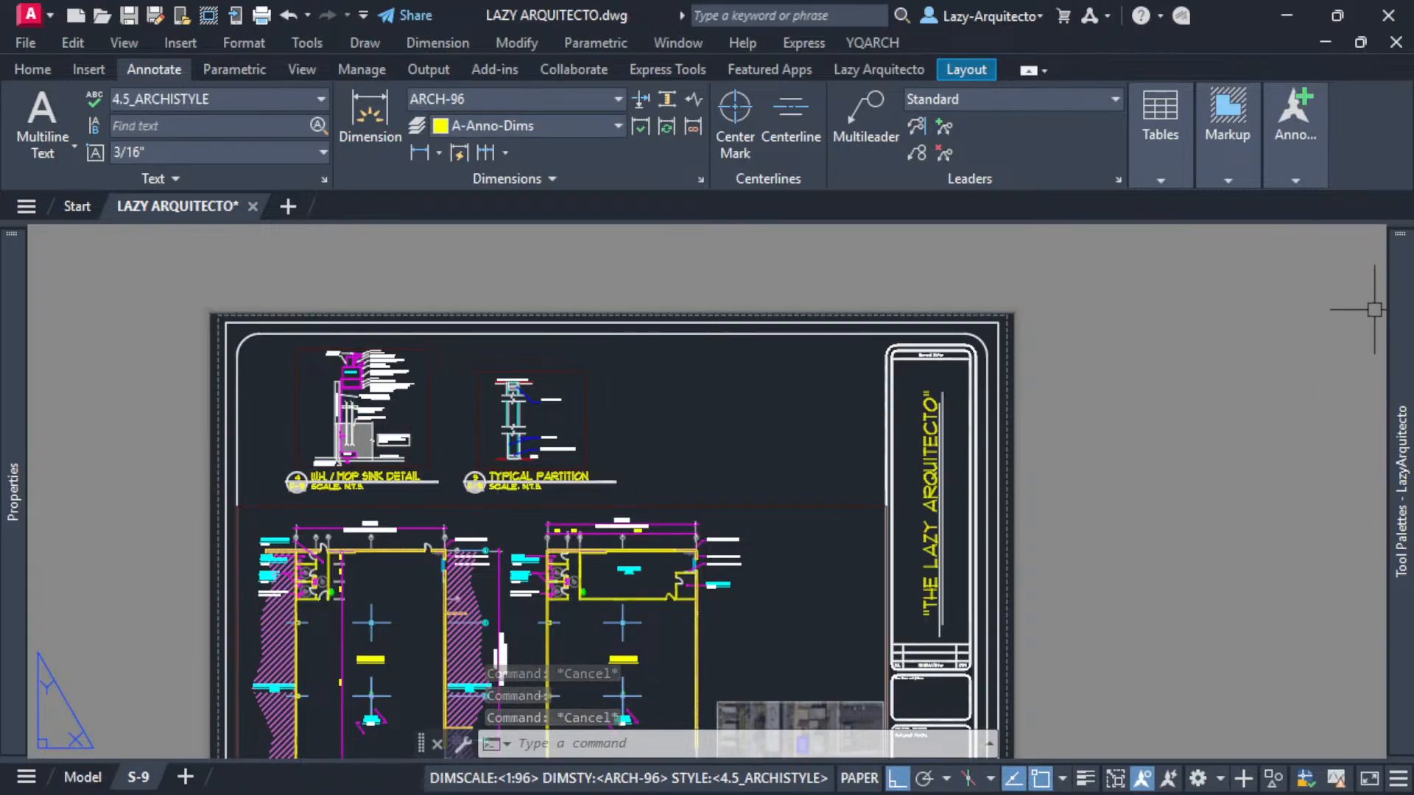
- Open the LazyViewportLock tool's properties, set its command string to ^C^C_-VPORTS;L;ON;ALL;; and apply
mouse_move(1399, 295)
right_click(1214, 259)
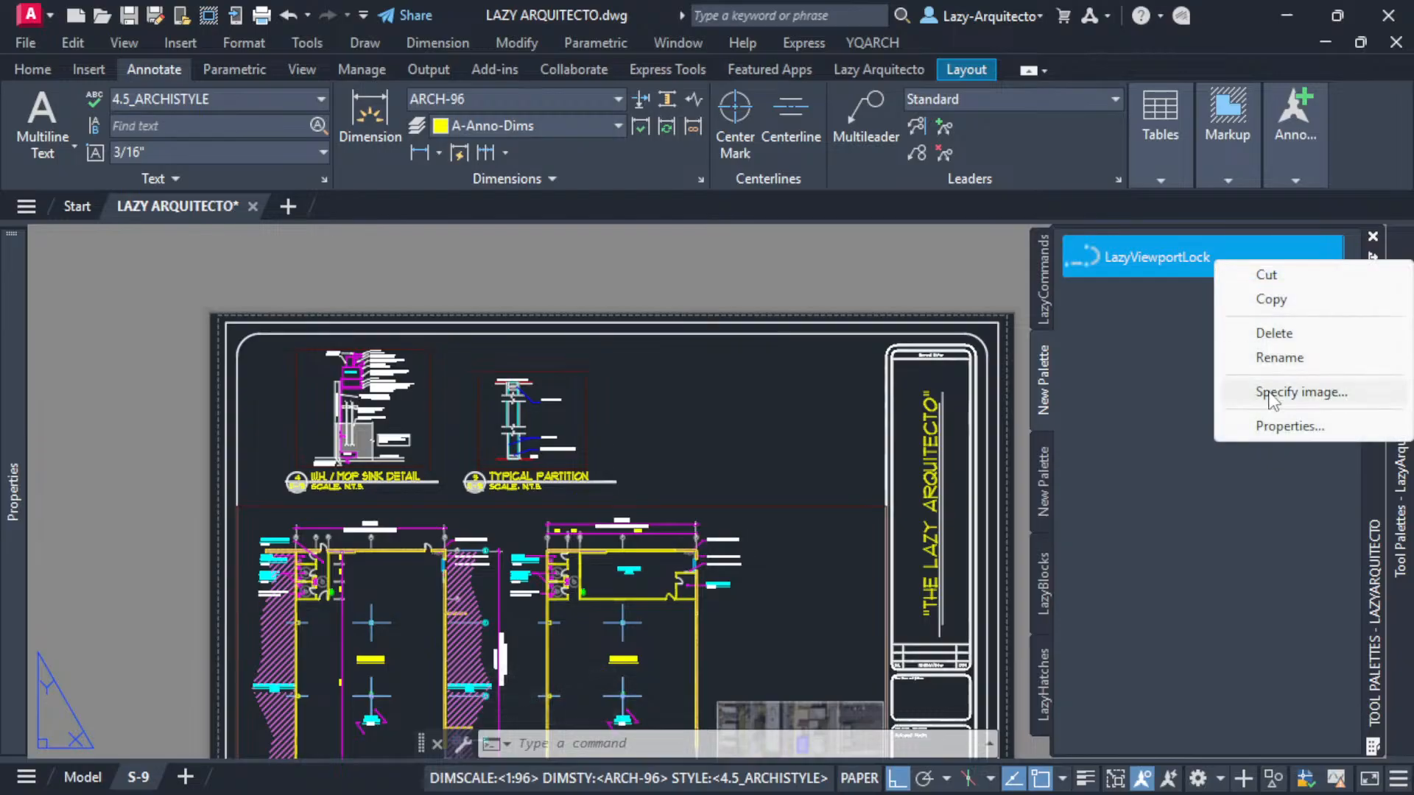
left_click(1278, 422)
left_click(690, 434)
left_click(691, 435)
type("-VPORTS")
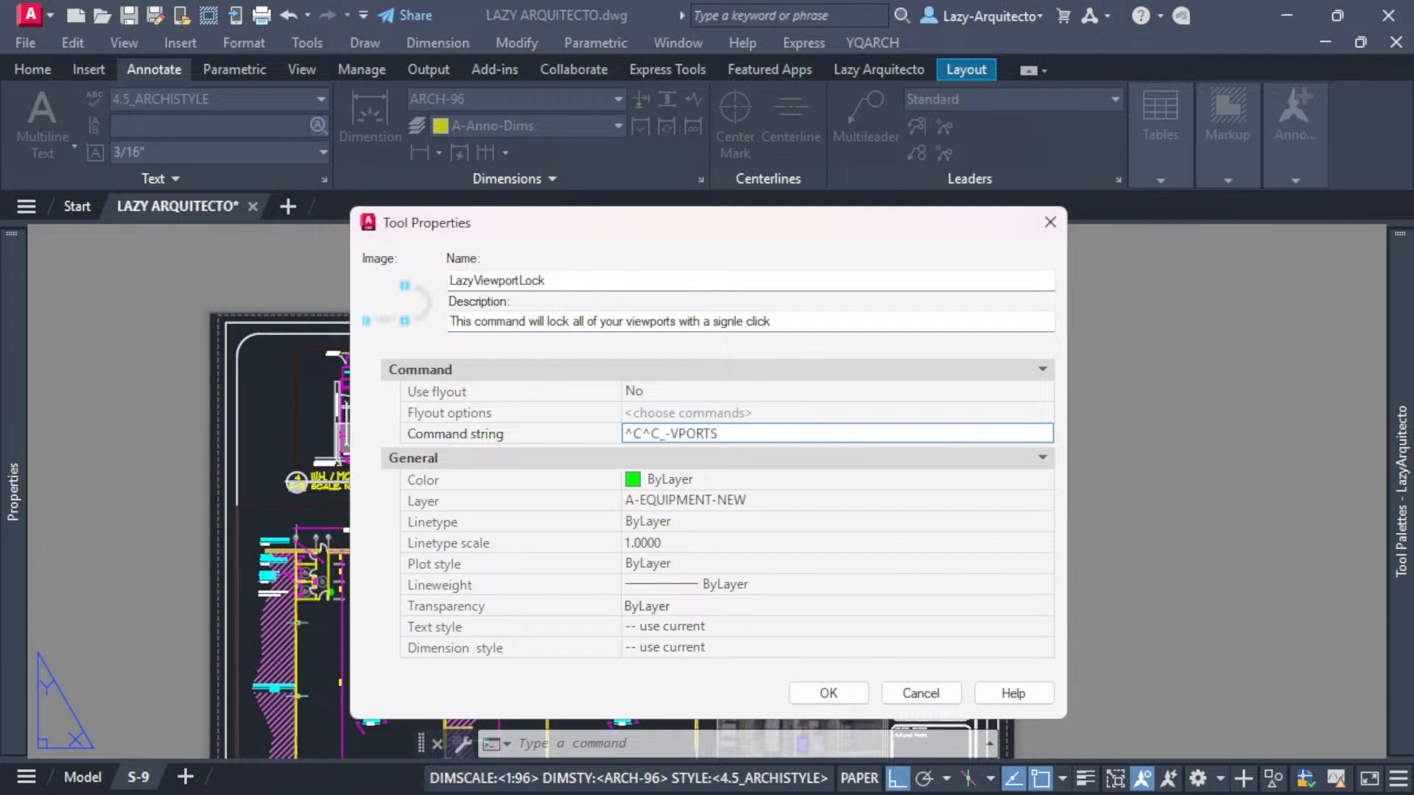
type(";")
type("L;")
type("ON")
type("ALL;;")
left_click(827, 694)
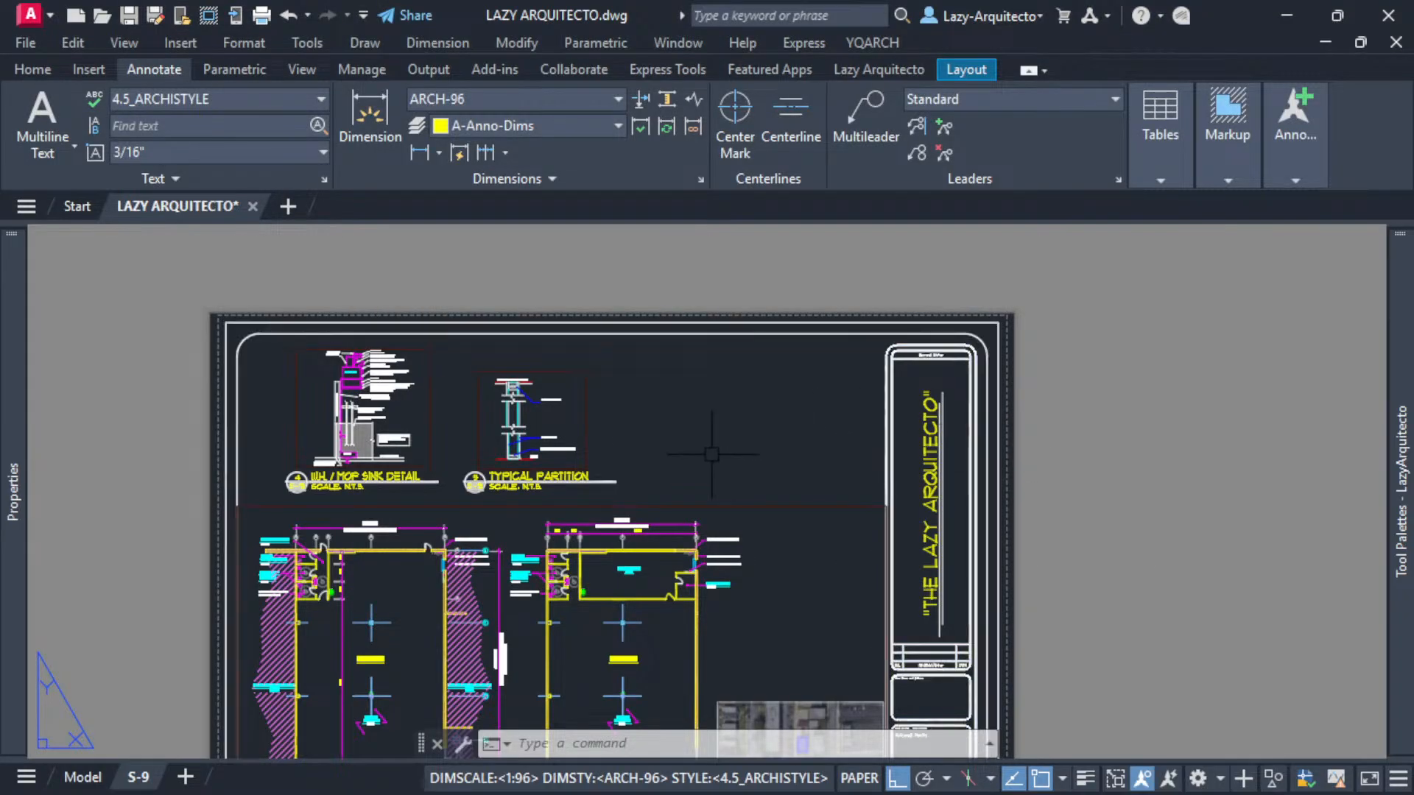
- Inspect the lock status of the sheet's viewports by selecting each one
middle_click_drag(723, 442, 744, 374)
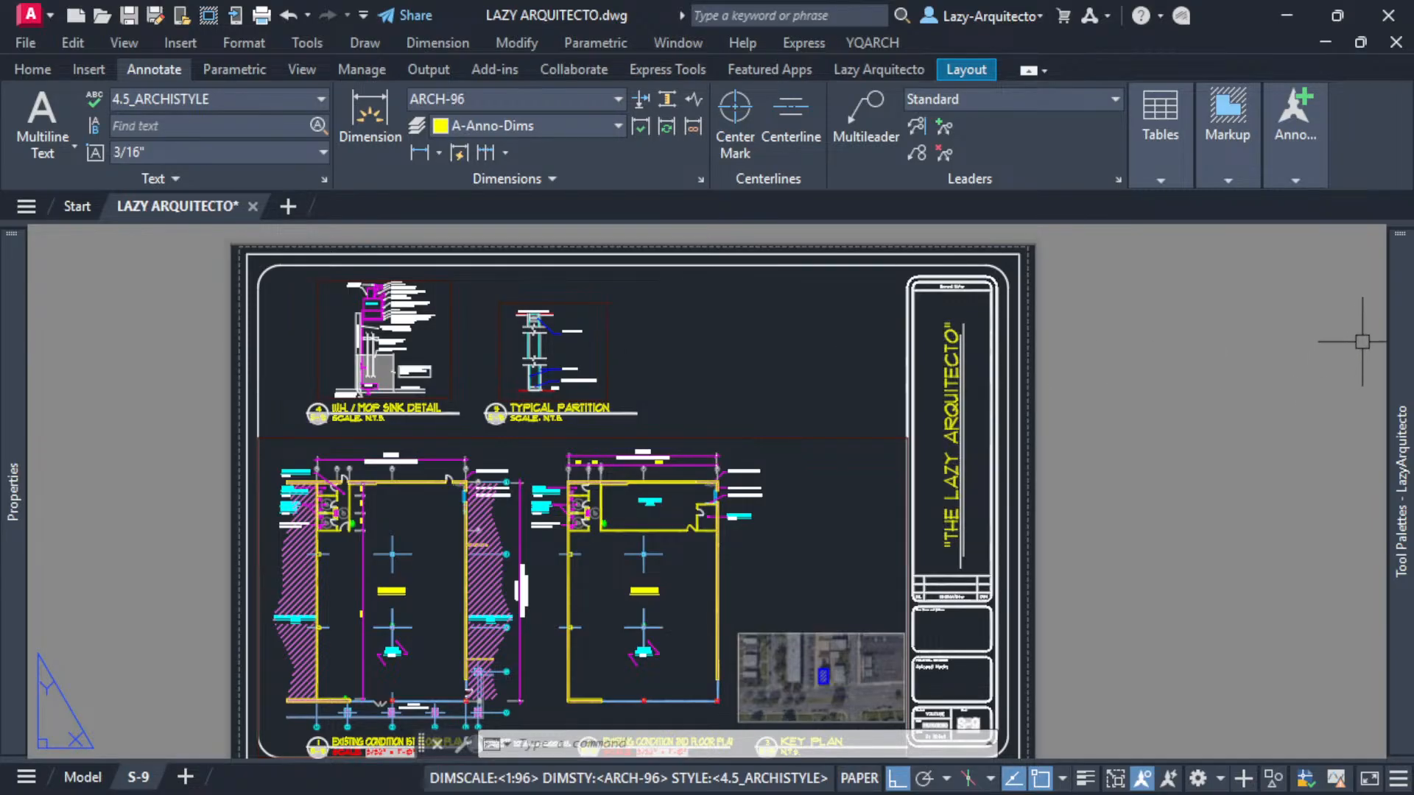
mouse_move(1398, 318)
middle_click_drag(840, 492, 872, 477)
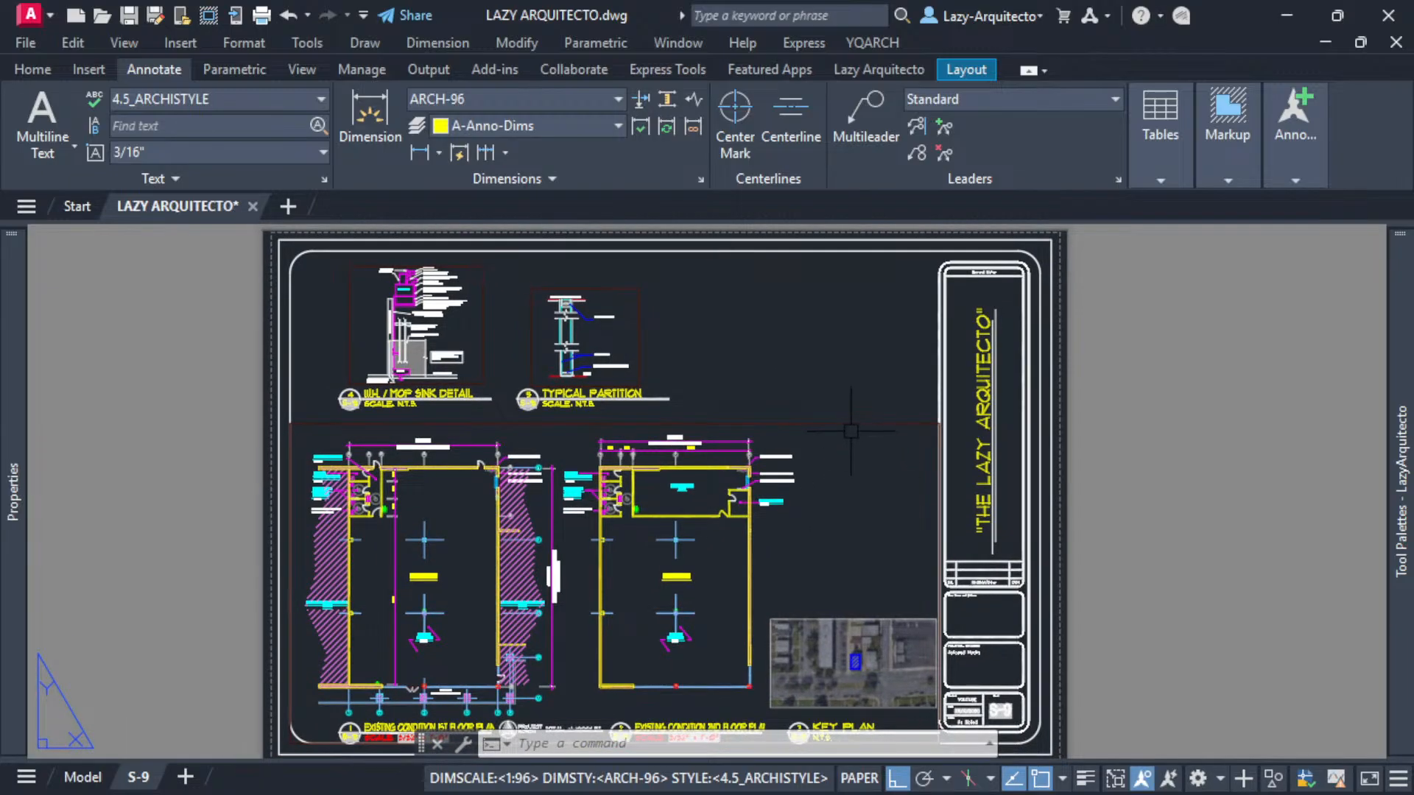
left_click(846, 423)
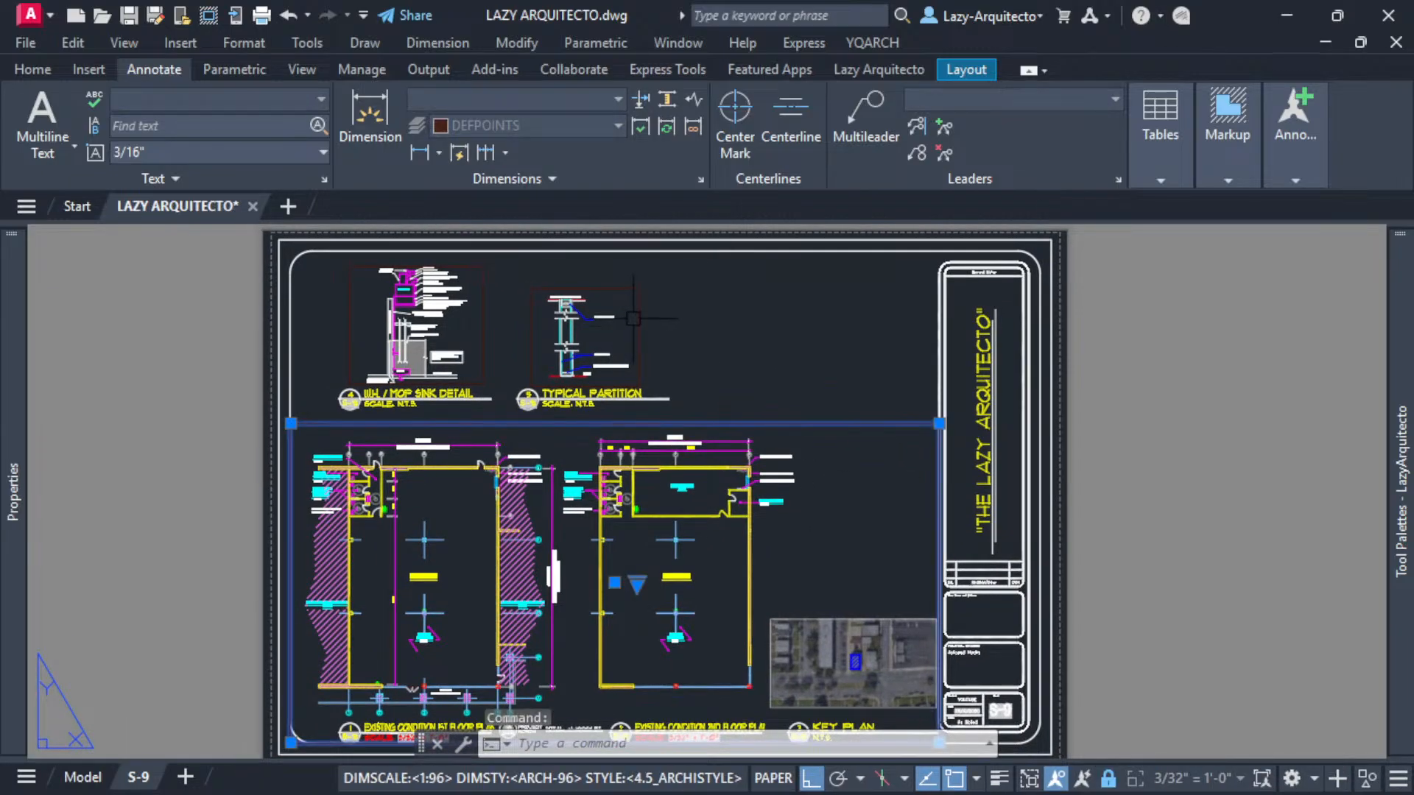
left_click(640, 346)
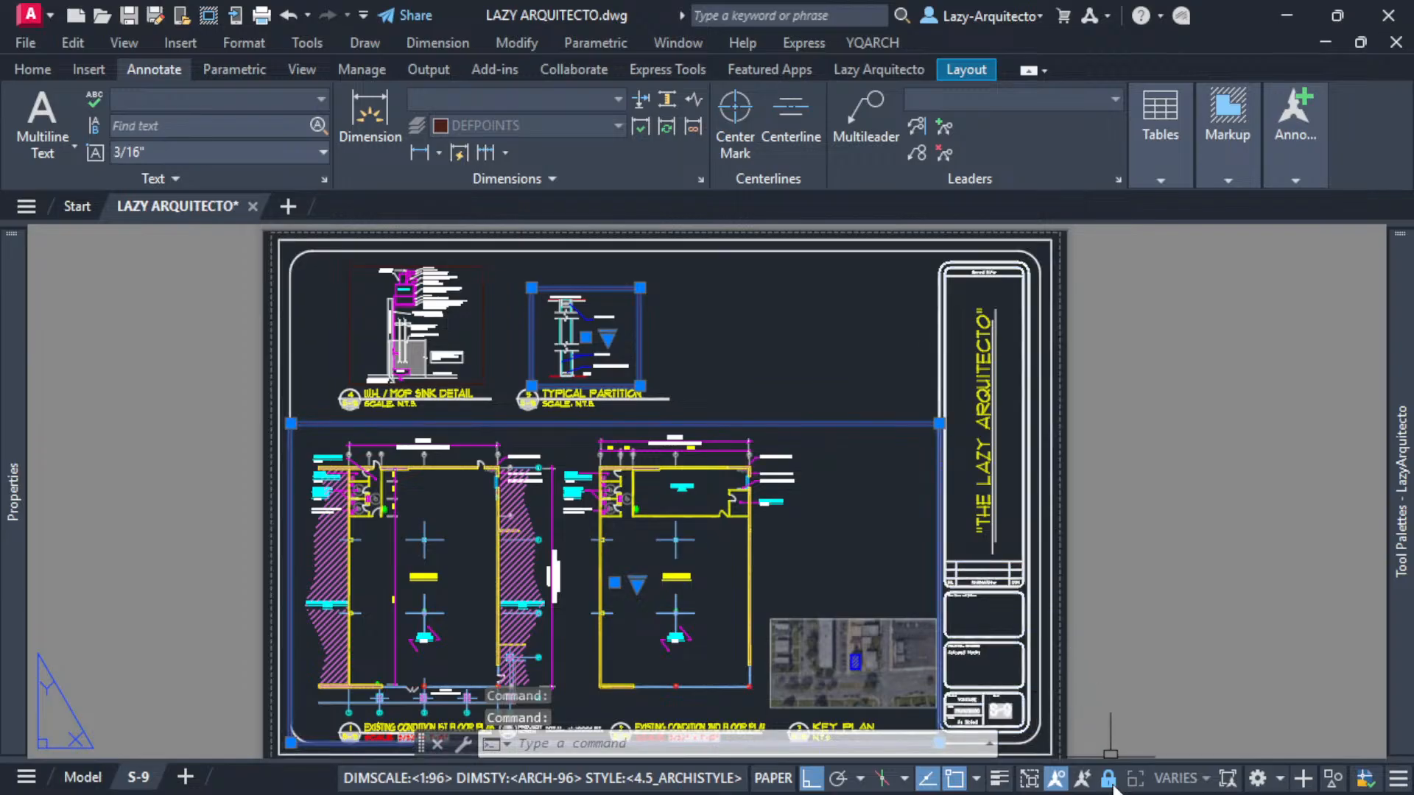
key("Escape")
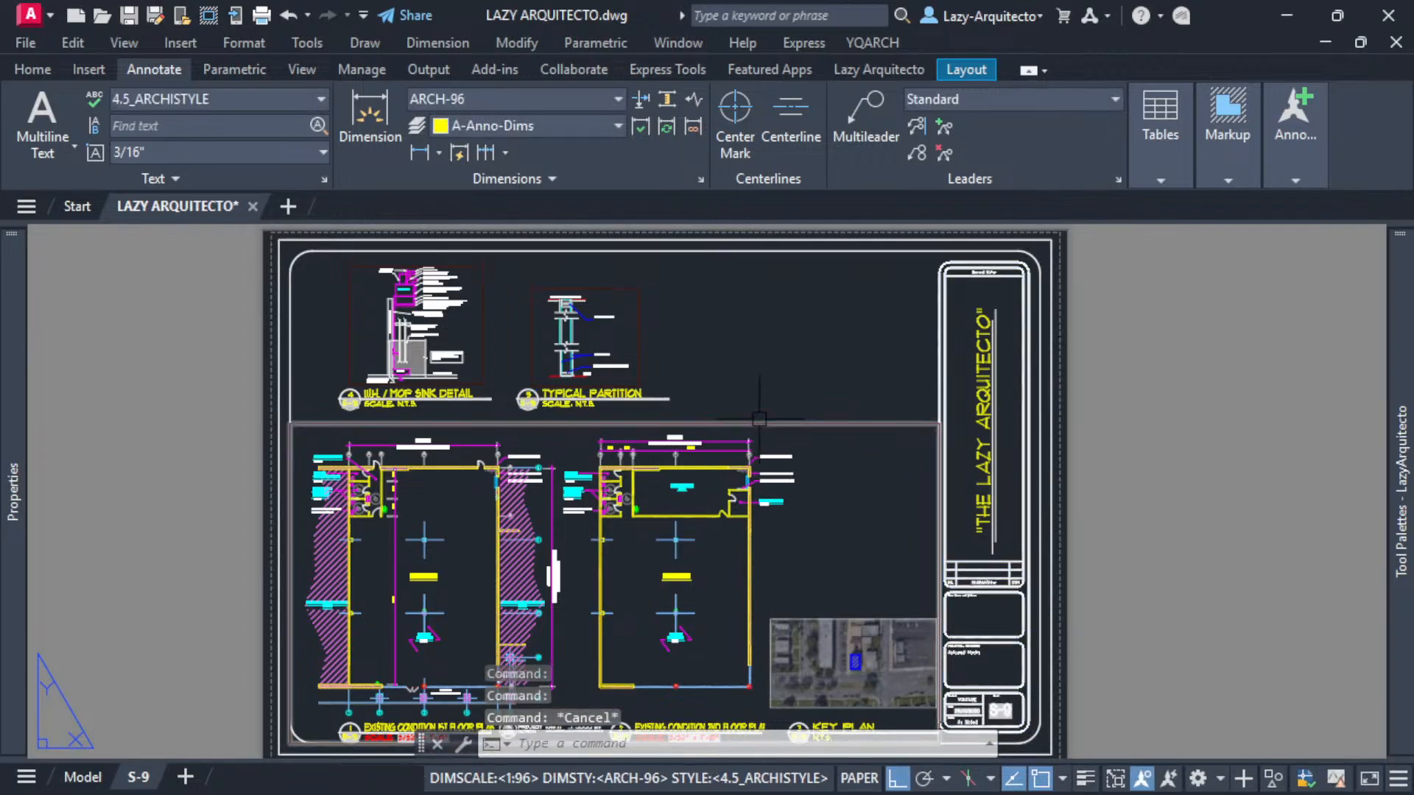
left_click(758, 423)
key("Escape")
left_click(473, 360)
key("Escape")
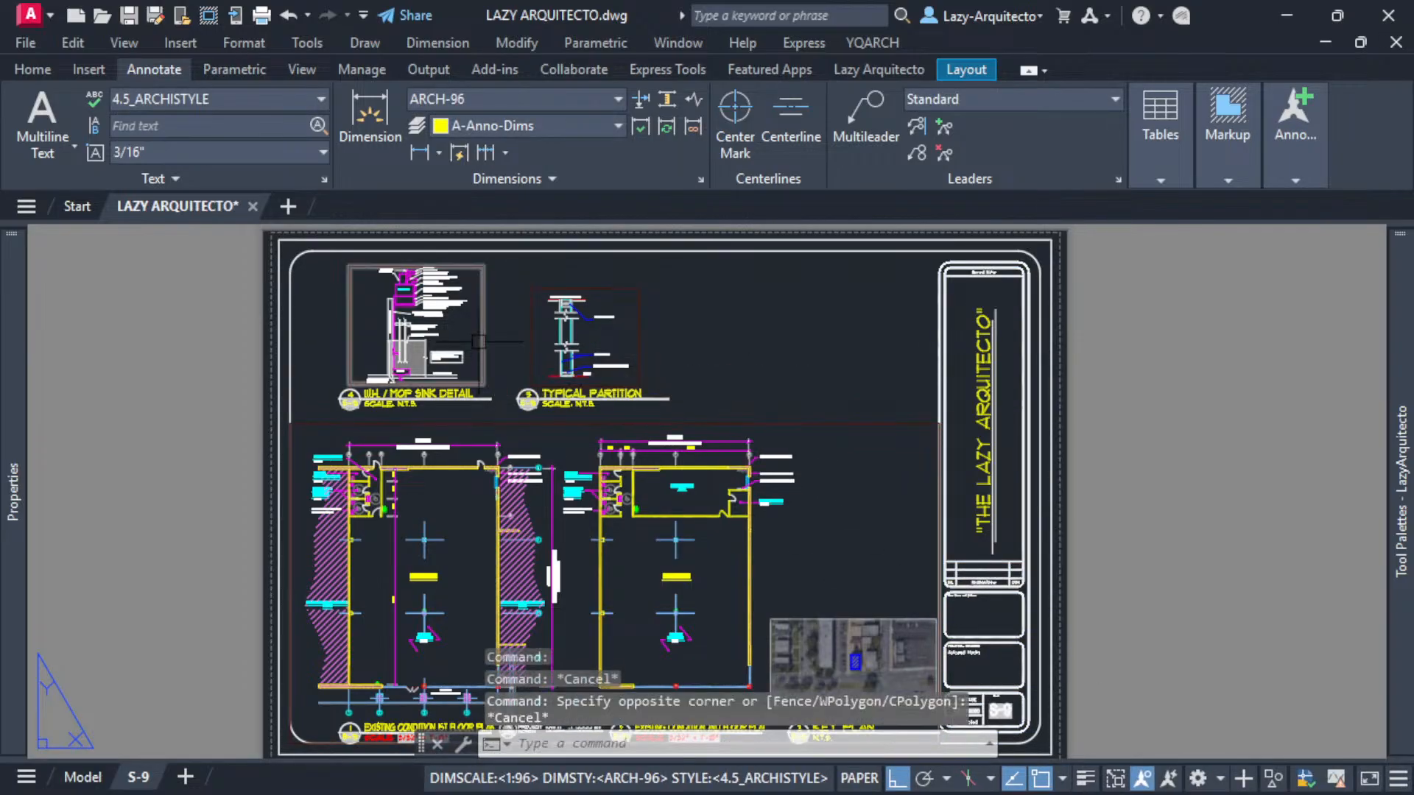
left_click(483, 359)
key("Escape")
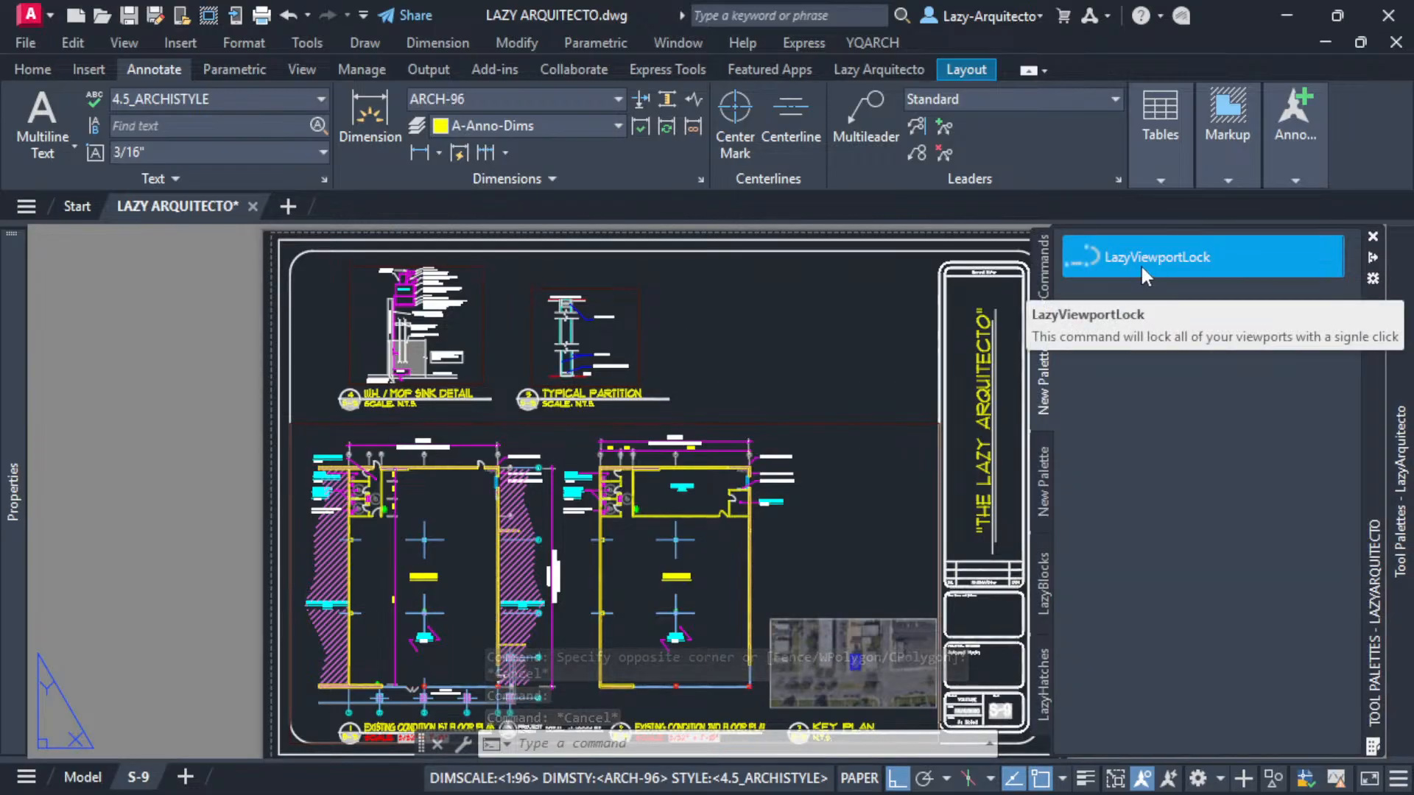
- Run the LazyViewportLock tool from the palette and select the main plan viewport to verify it
left_click(1141, 263)
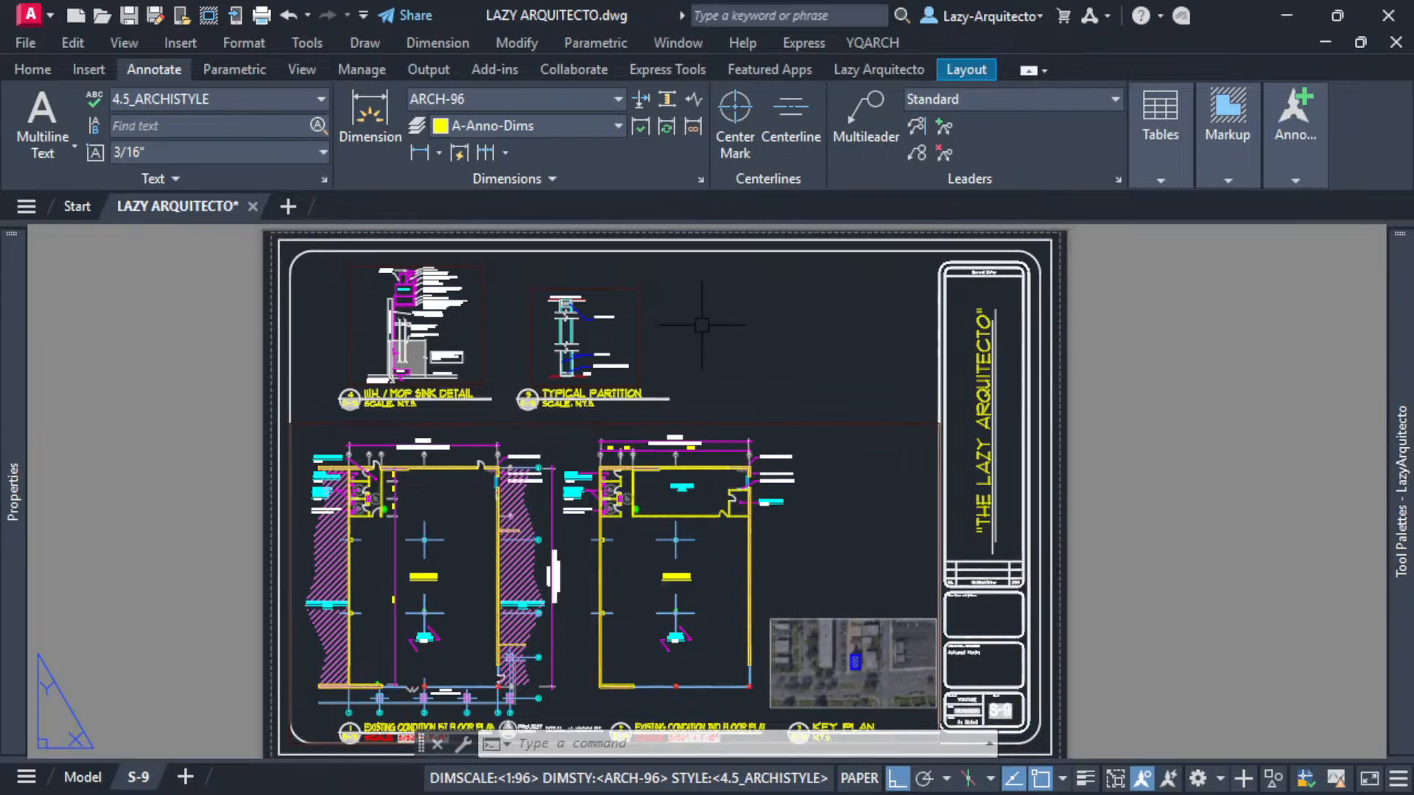
left_click(814, 423)
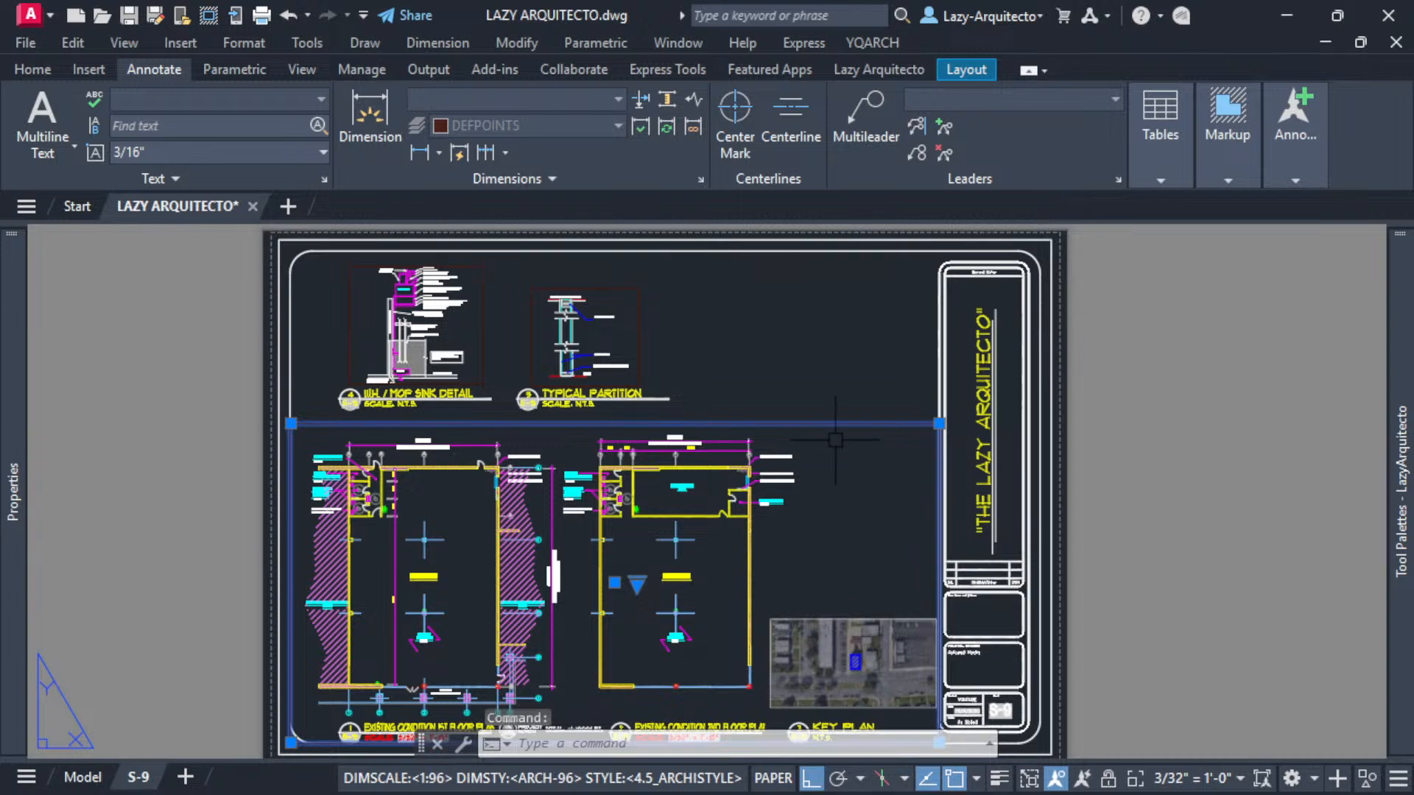
key("Escape")
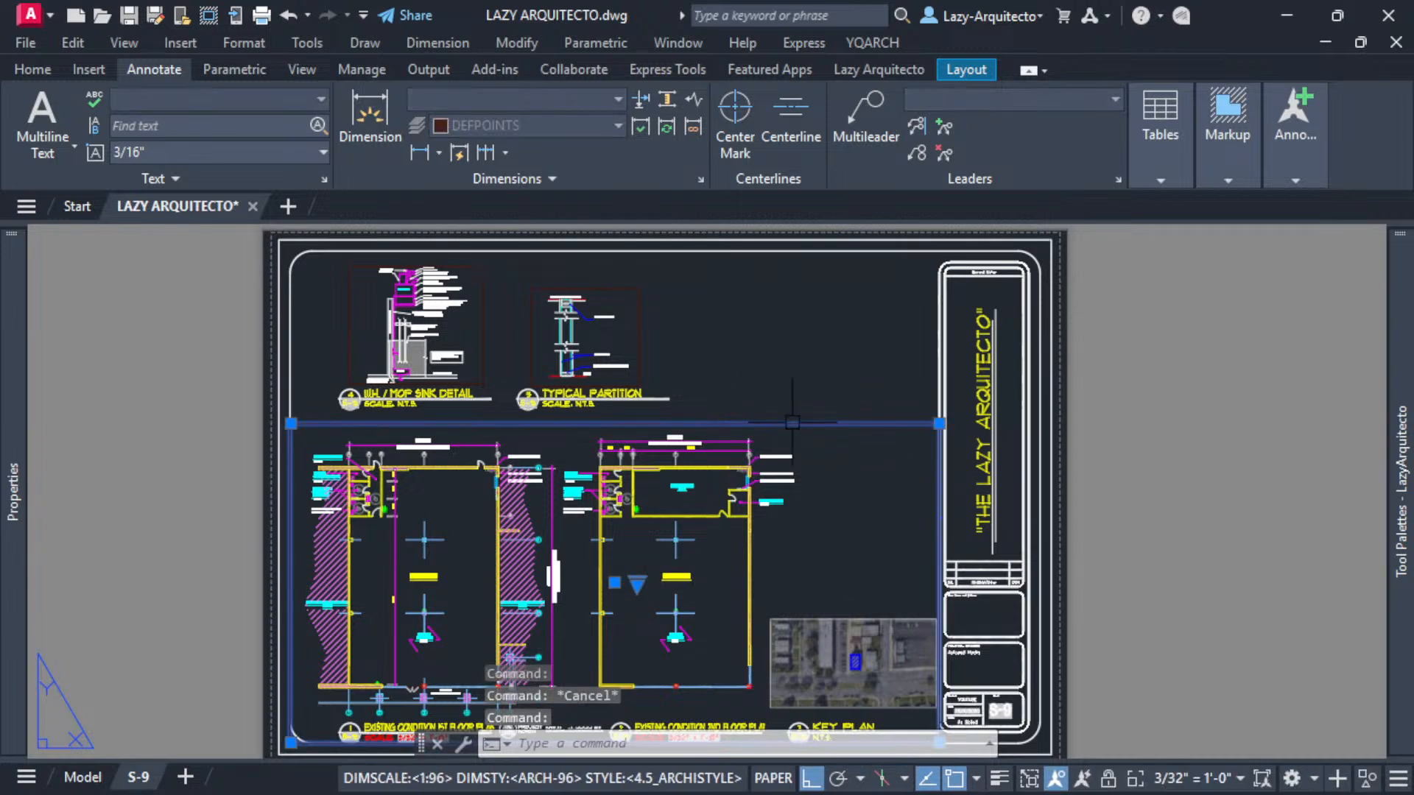
key("Escape")
- Run LazyViewportLock again and verify the lock on each viewport by selecting them in turn
mouse_move(1401, 353)
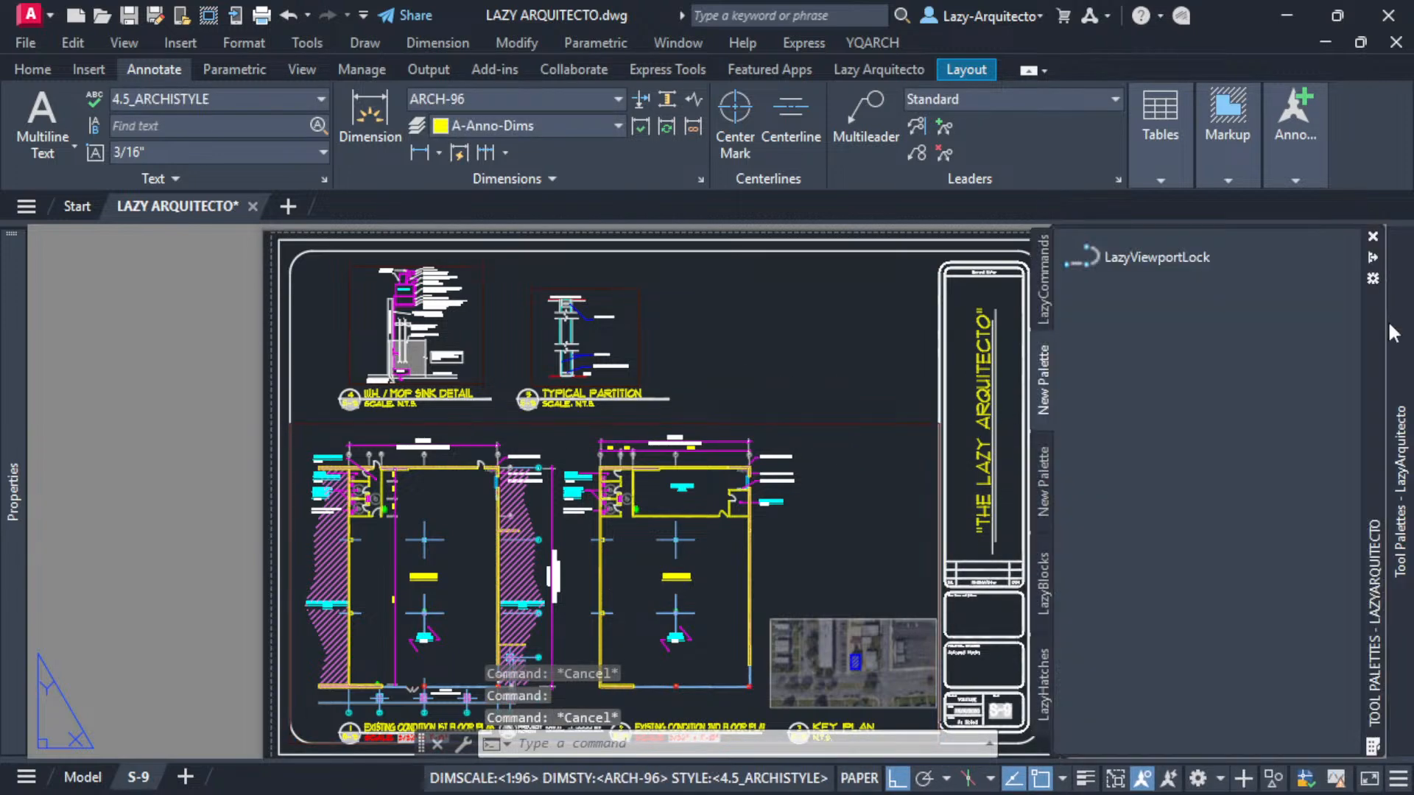
left_click(1151, 259)
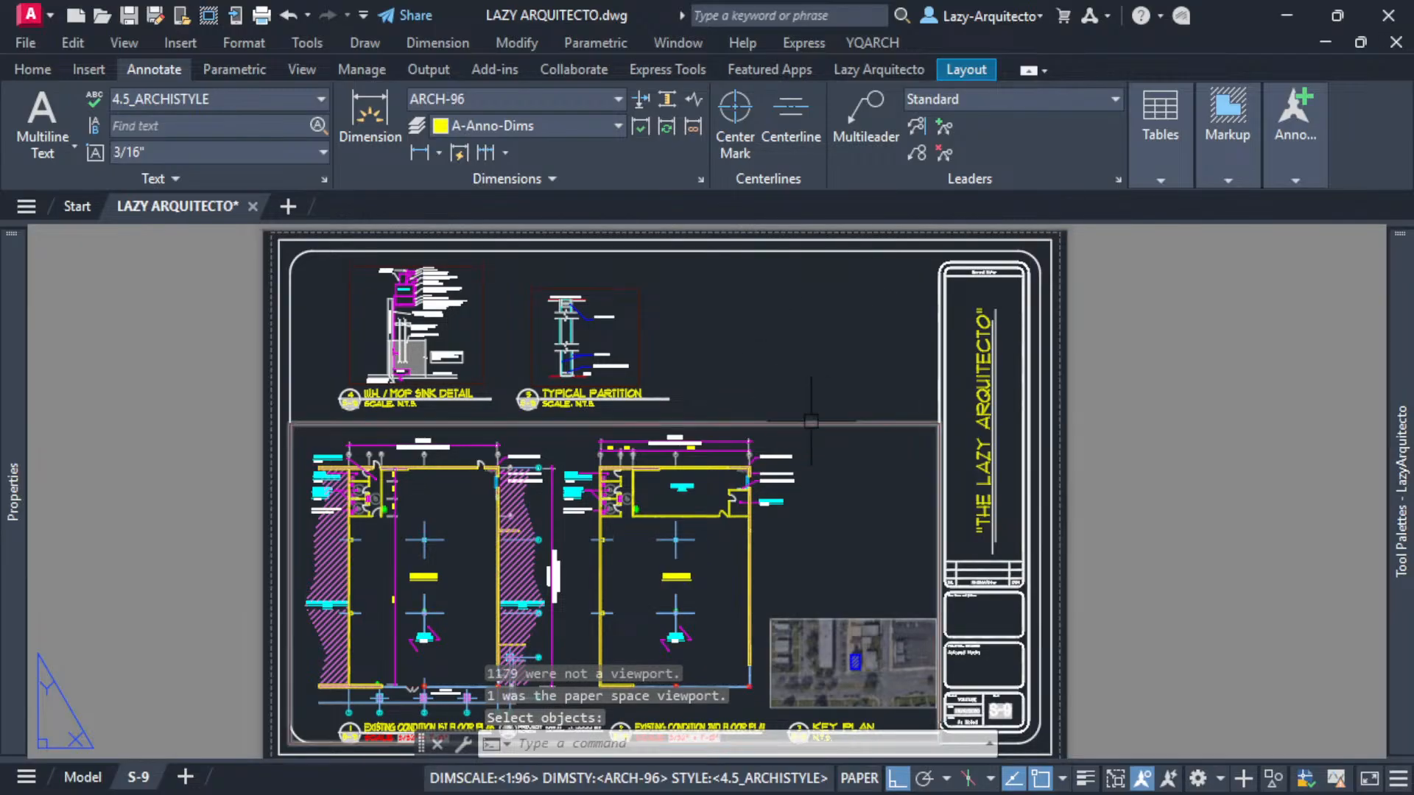
left_click(811, 422)
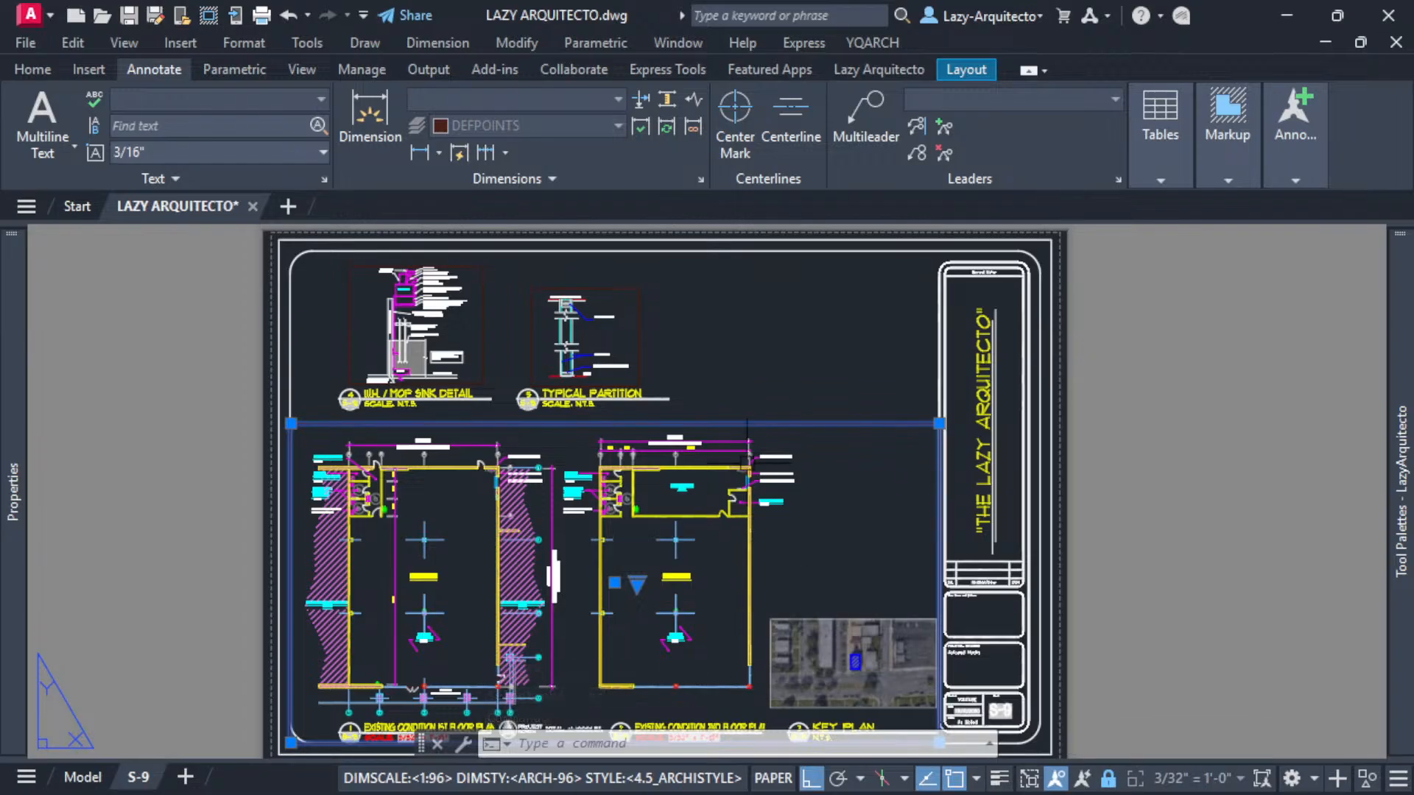
key("Escape")
left_click(633, 330)
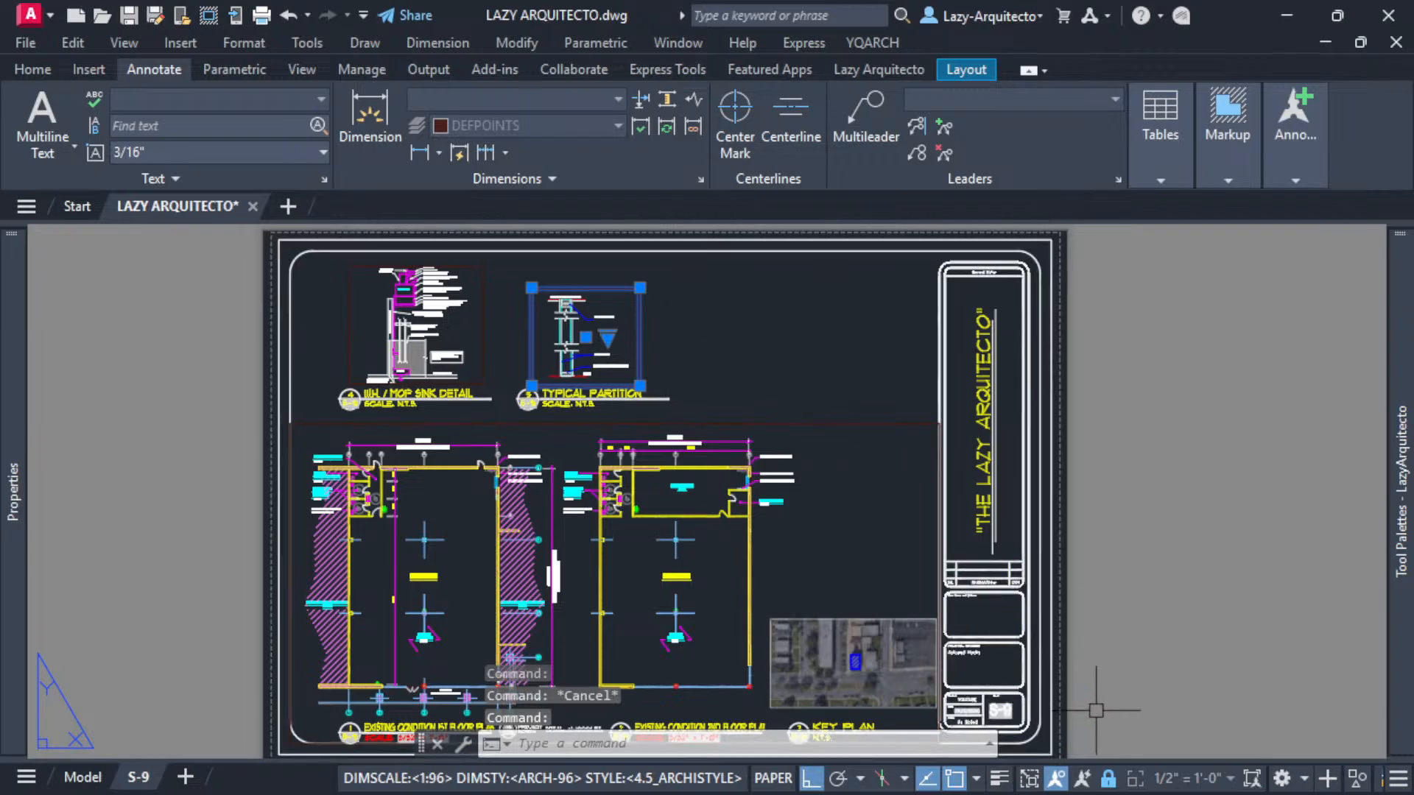
key("Escape")
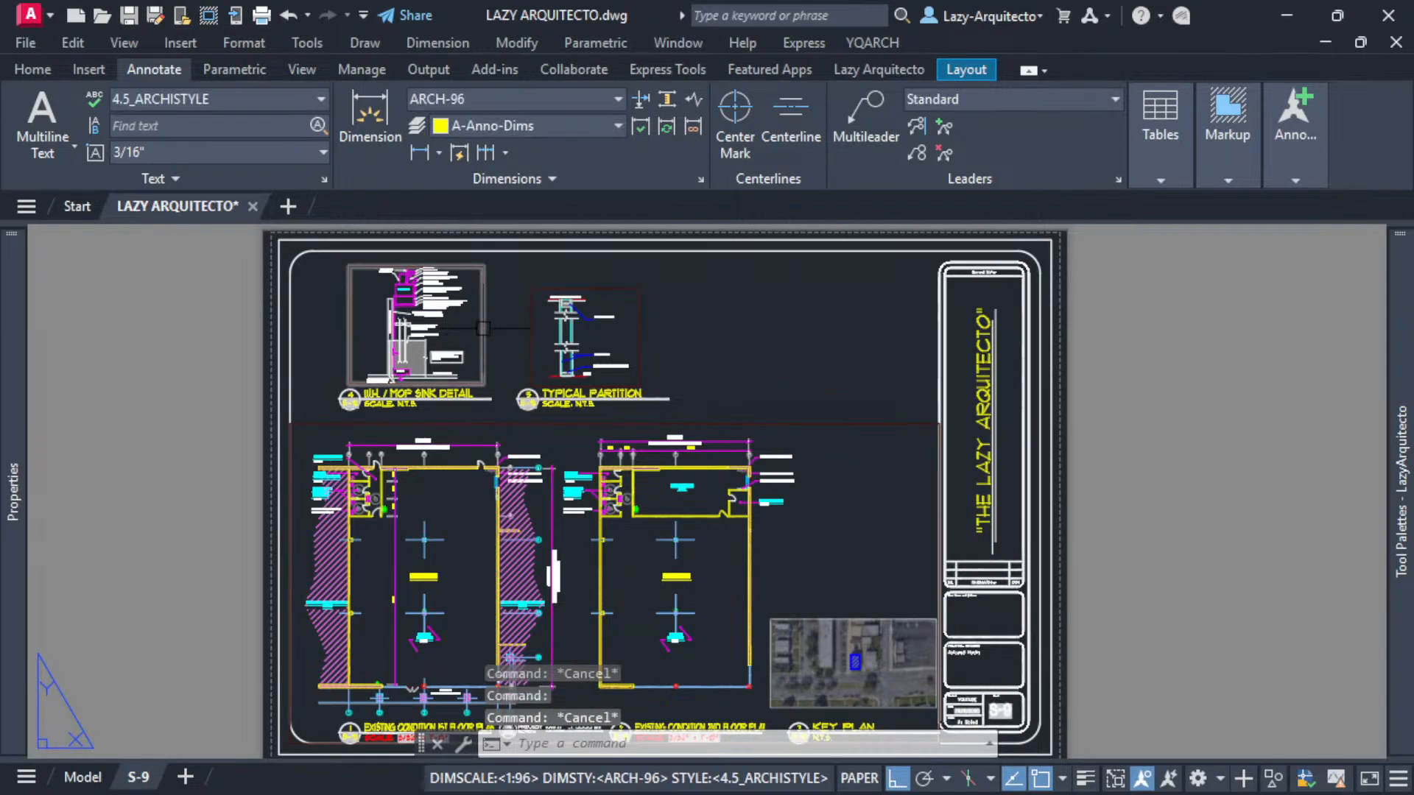
left_click(483, 326)
key("Escape")
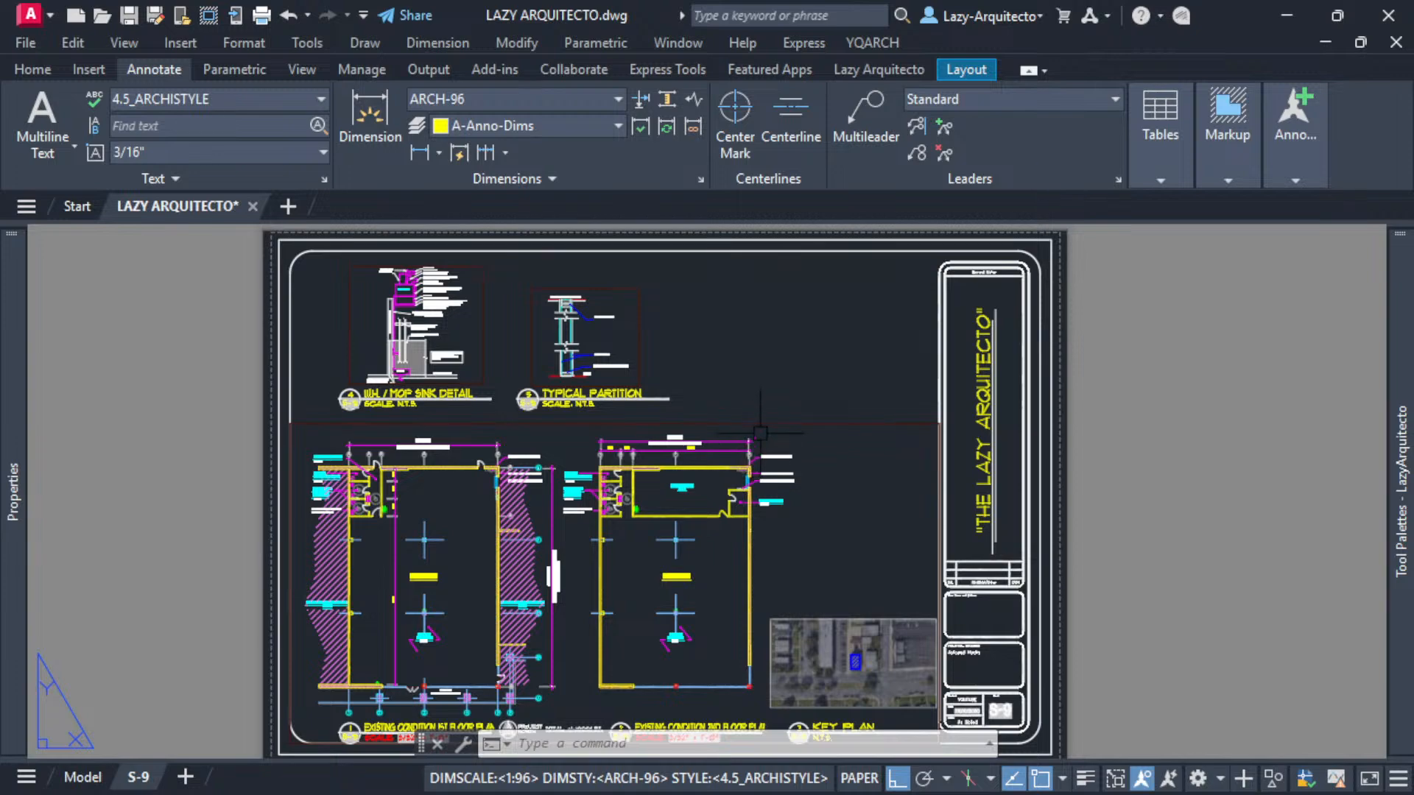
left_click(780, 424)
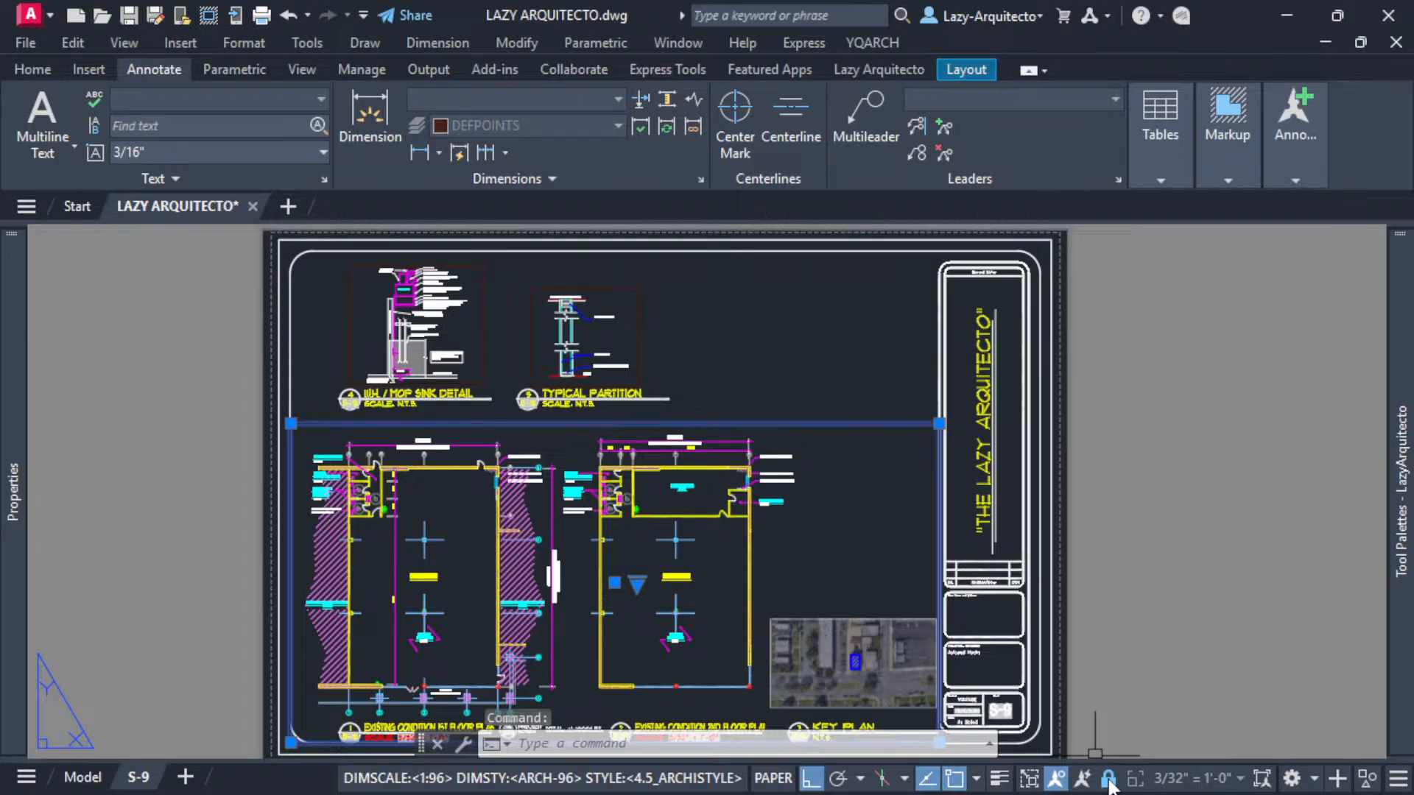
key("Escape")
key("Escape")
left_click(641, 349)
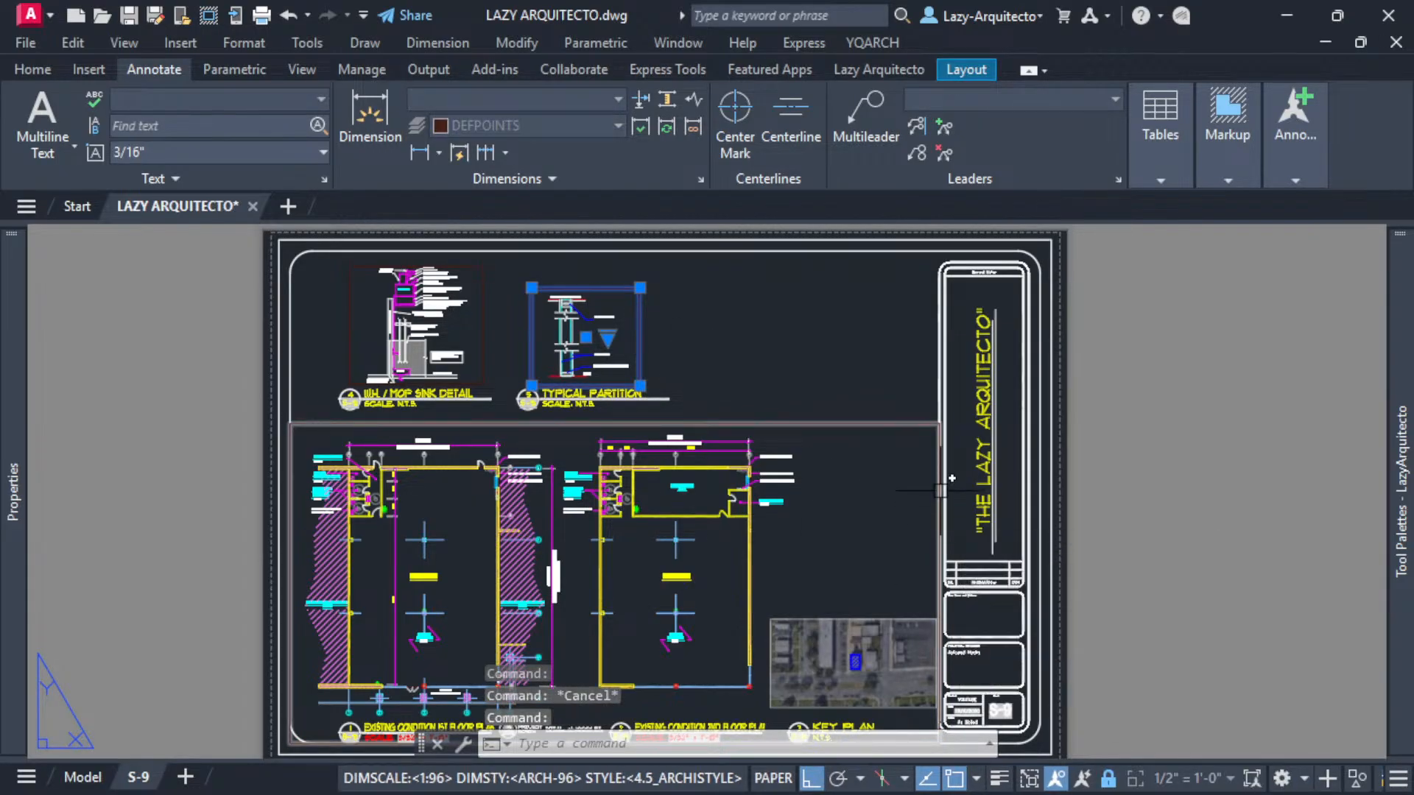
- Append (alert "All viewports have been locked") to the LazyViewportLock tool's command string and apply the change
key("Escape")
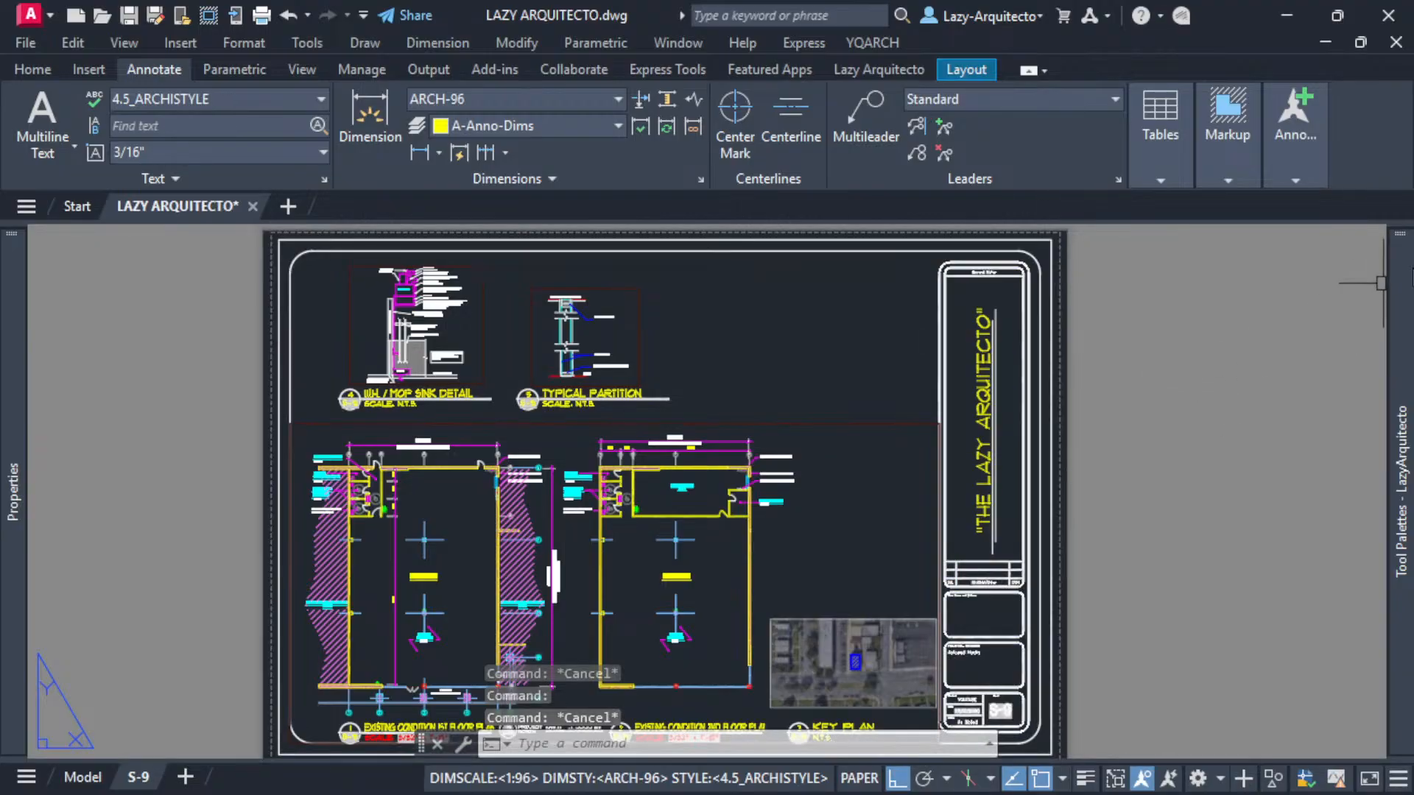
mouse_move(1402, 487)
right_click(1126, 258)
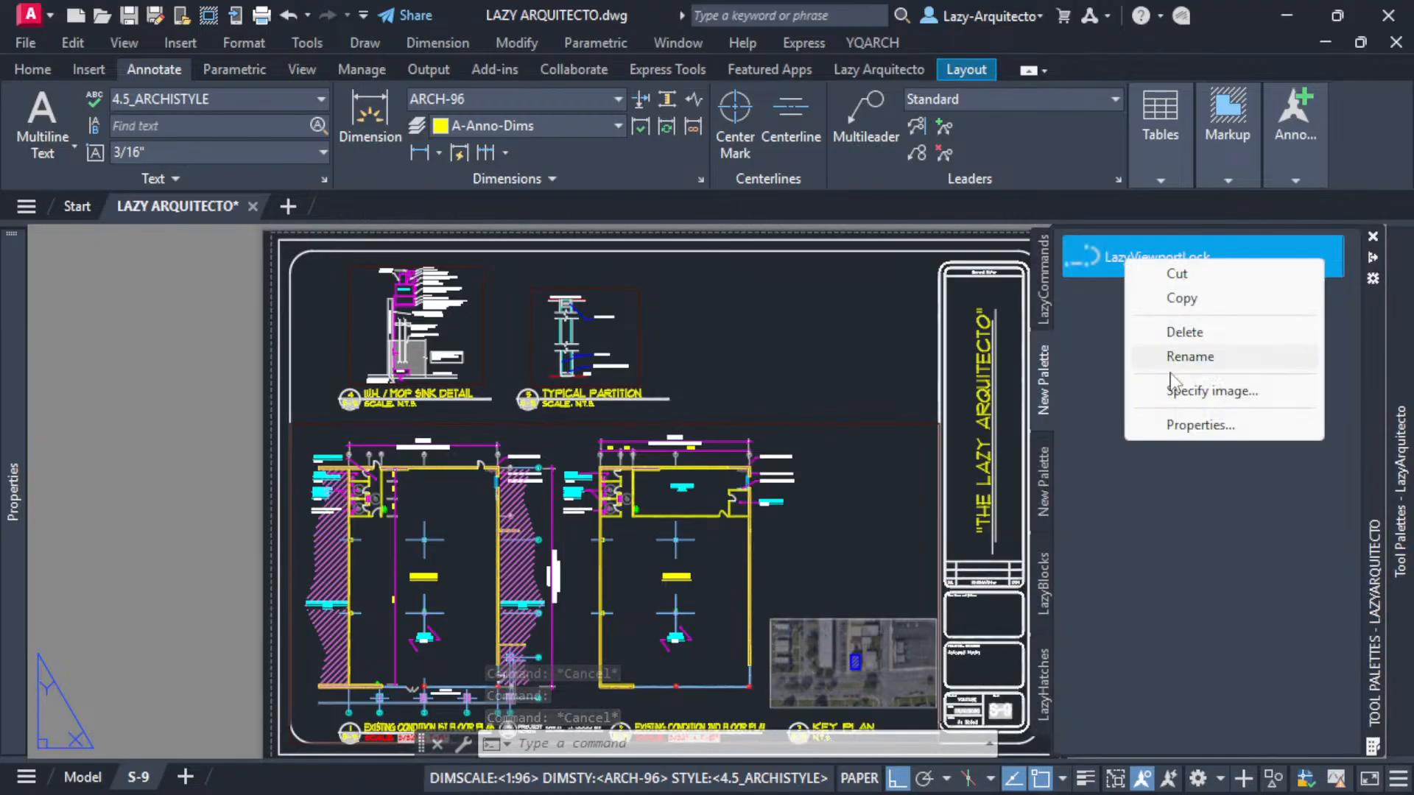
left_click(1179, 424)
left_click(819, 436)
left_click(843, 433)
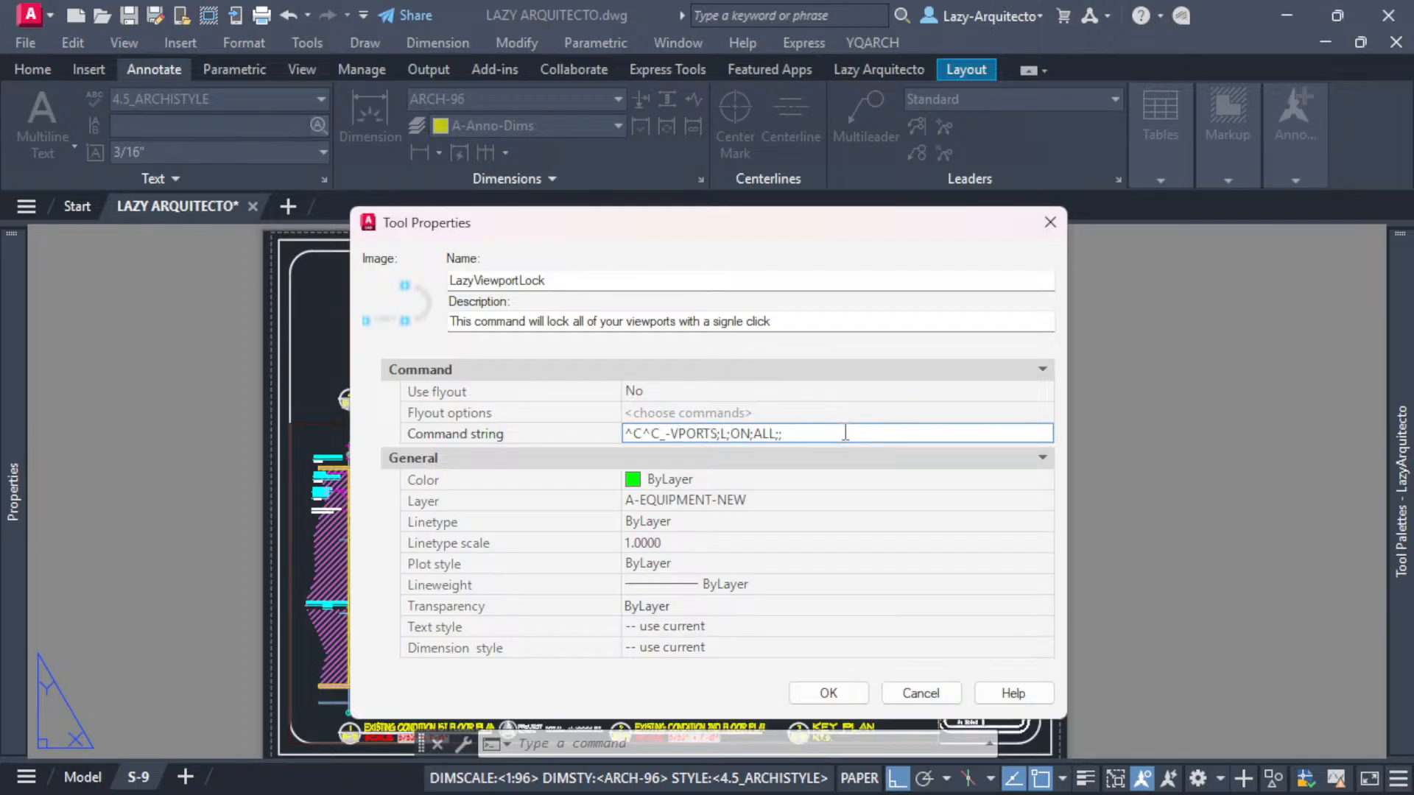
type("()")
type("aler")
type("t")
type(" \"\"")
type("A")
type("ll viewp")
type("orts ha")
type("ve been l")
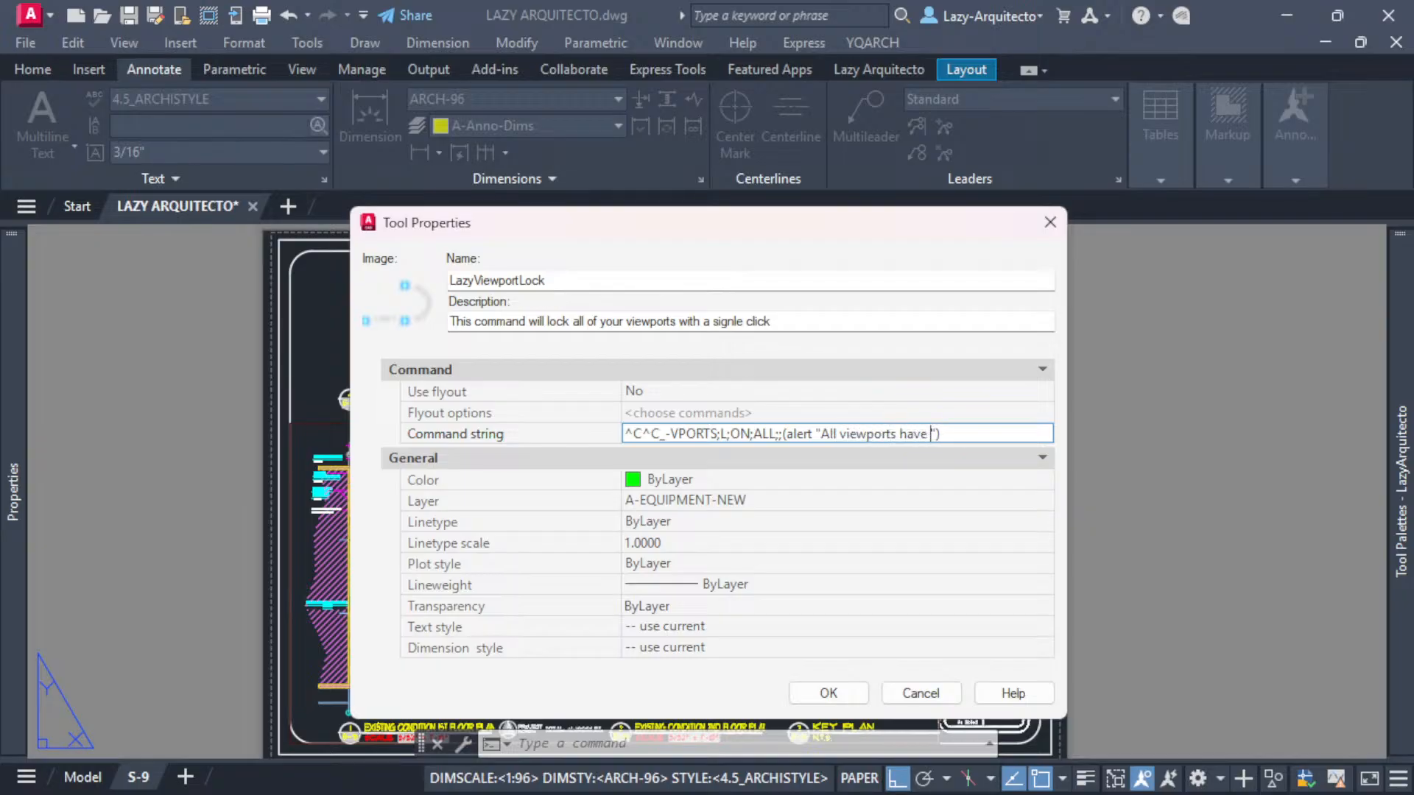
type("ocked")
left_click(1026, 433)
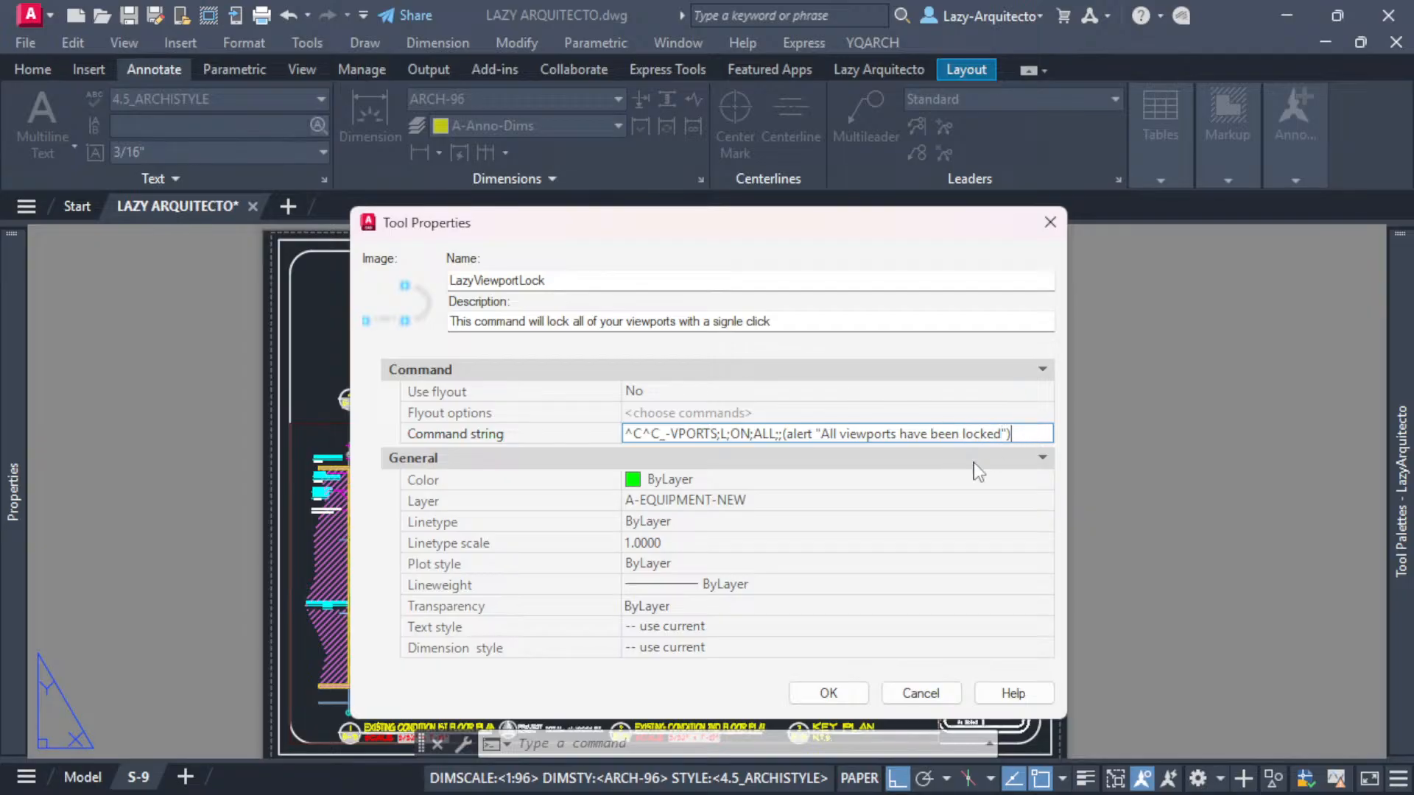
left_click(828, 693)
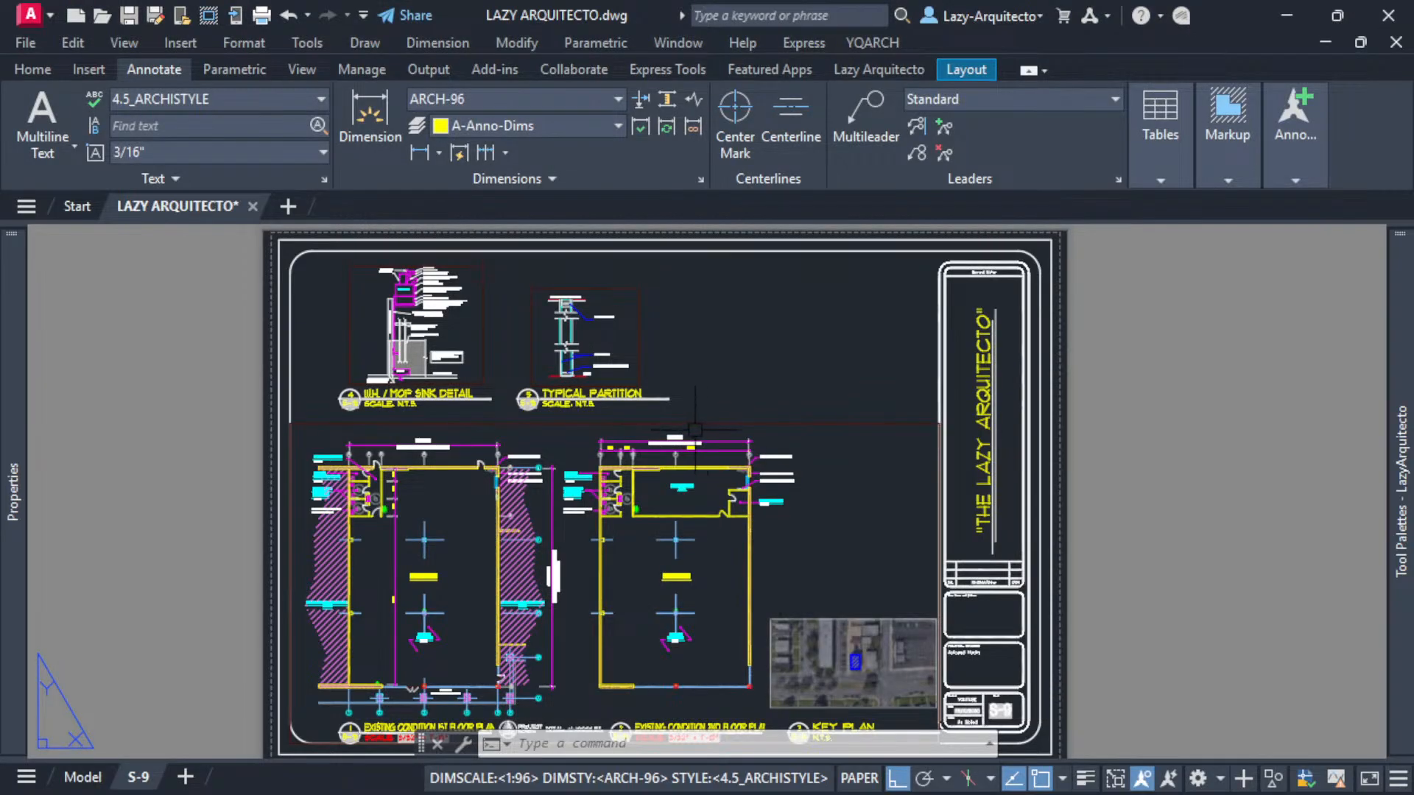
- Unlock the sheet's viewports individually by selecting each one and toggling its viewport lock
left_click(660, 425)
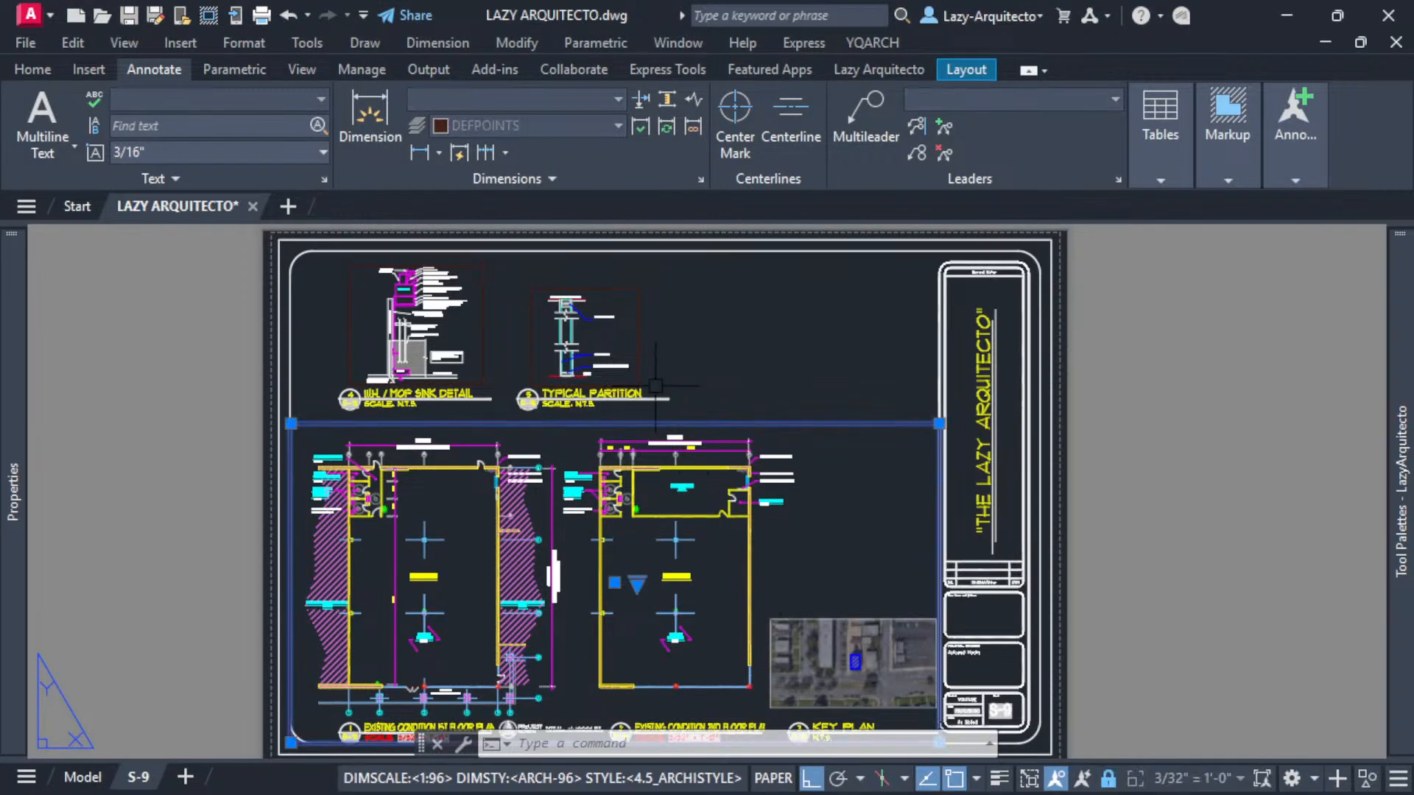
left_click(484, 353)
left_click(1110, 785)
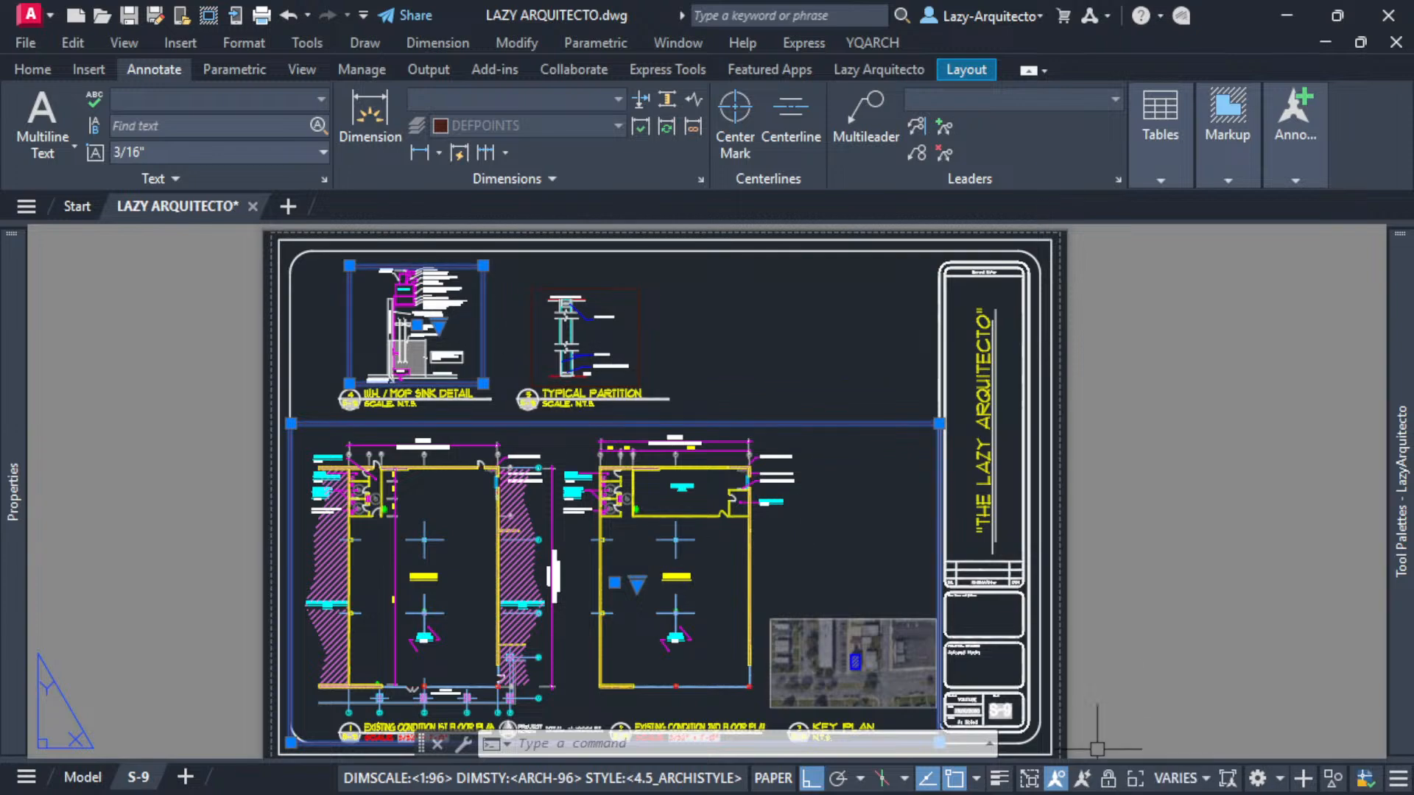
key("Escape")
left_click(709, 425)
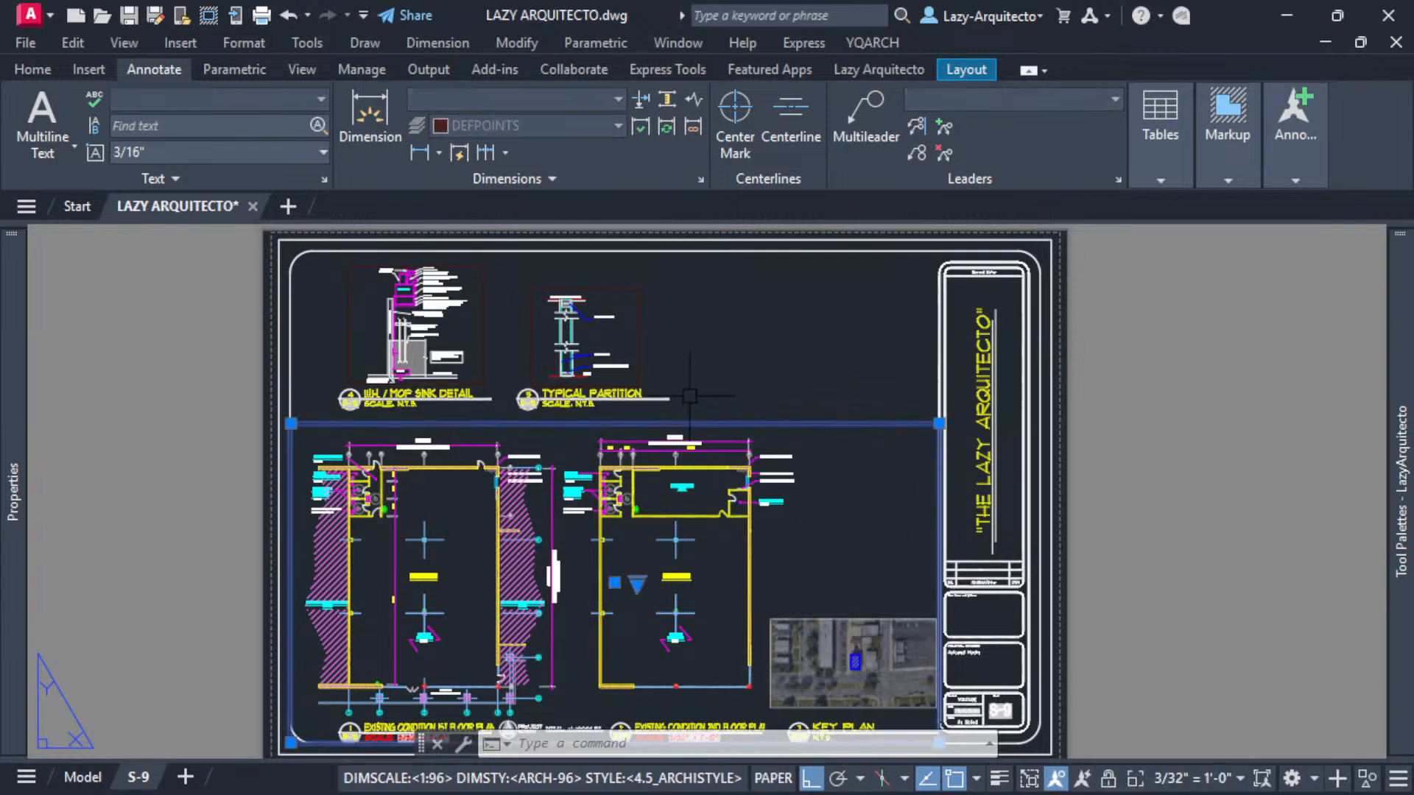
left_click(1105, 782)
key("Escape")
left_click(484, 328)
left_click(1109, 783)
key("Escape")
left_click(638, 346)
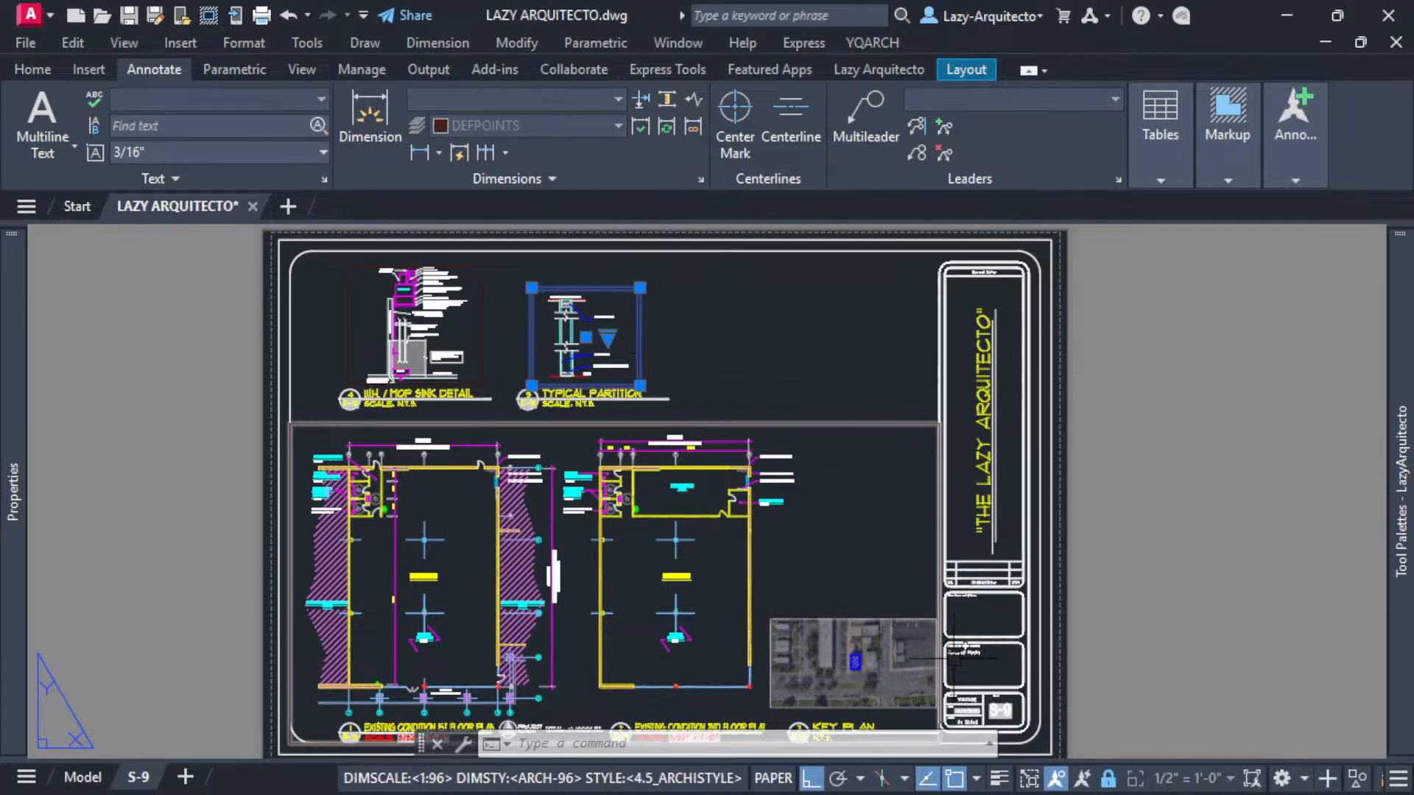
key("Escape")
- Run the LazyViewportLock tool from the palette and dismiss its confirmation message
scroll(552, 479, "down", 3)
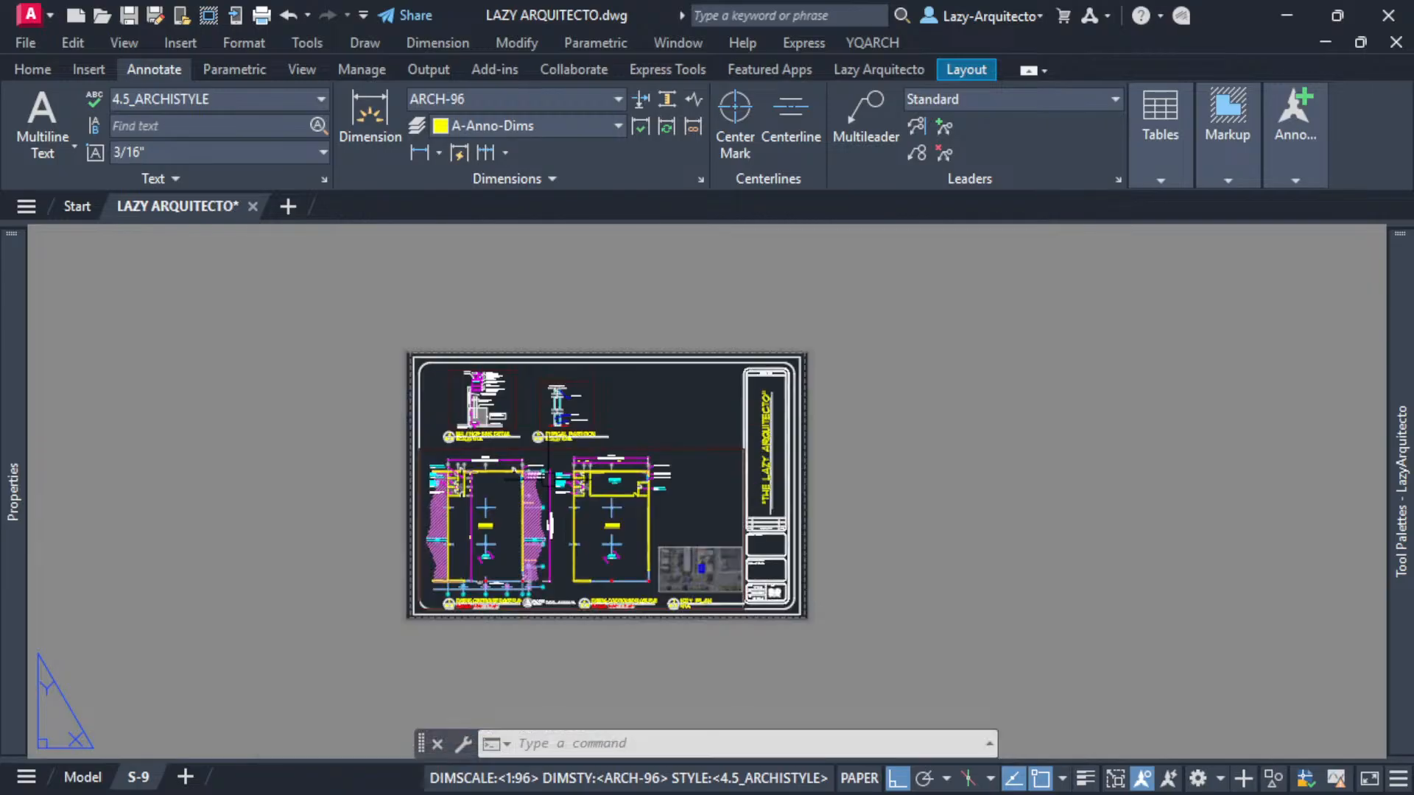
scroll(631, 395, "up", 3)
scroll(680, 426, "down", 3)
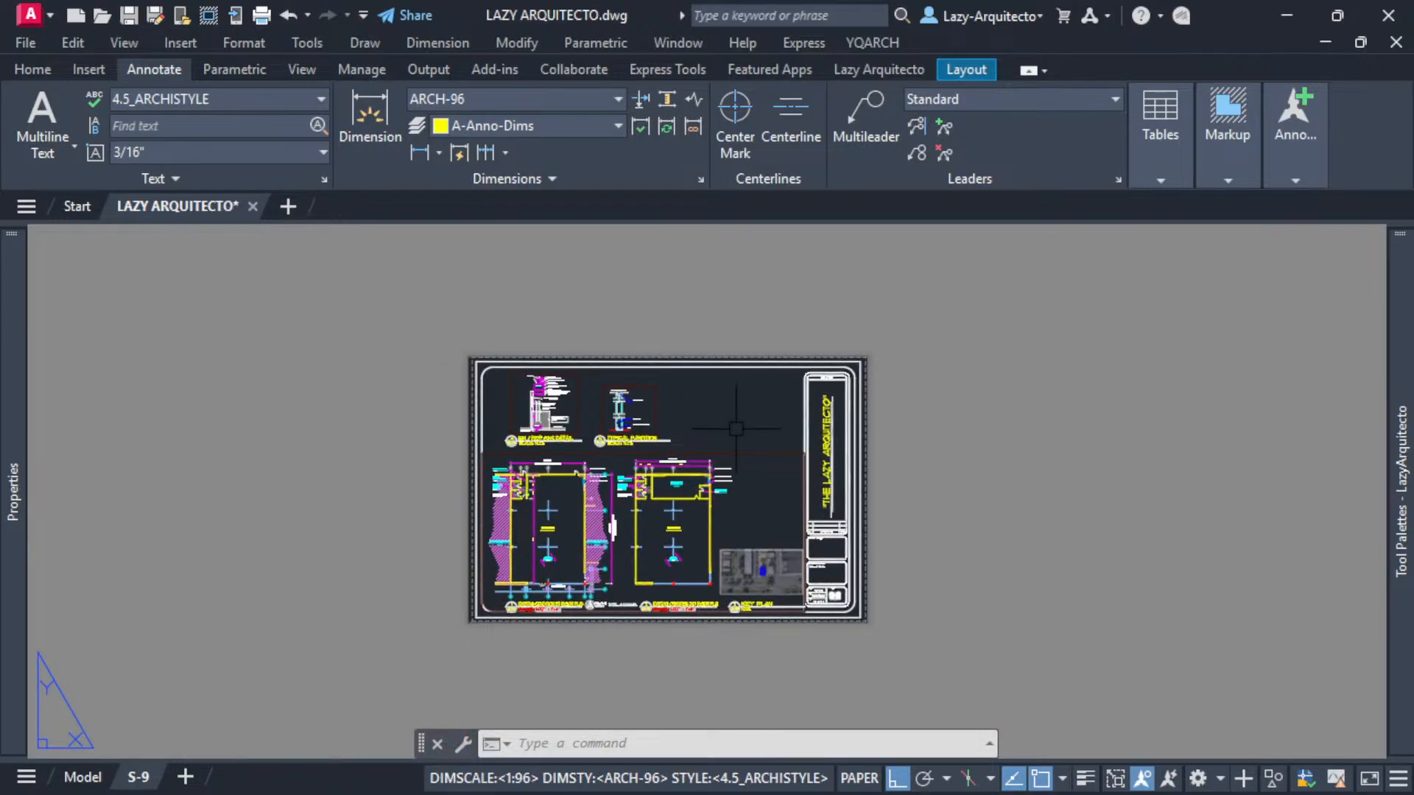
mouse_move(1392, 309)
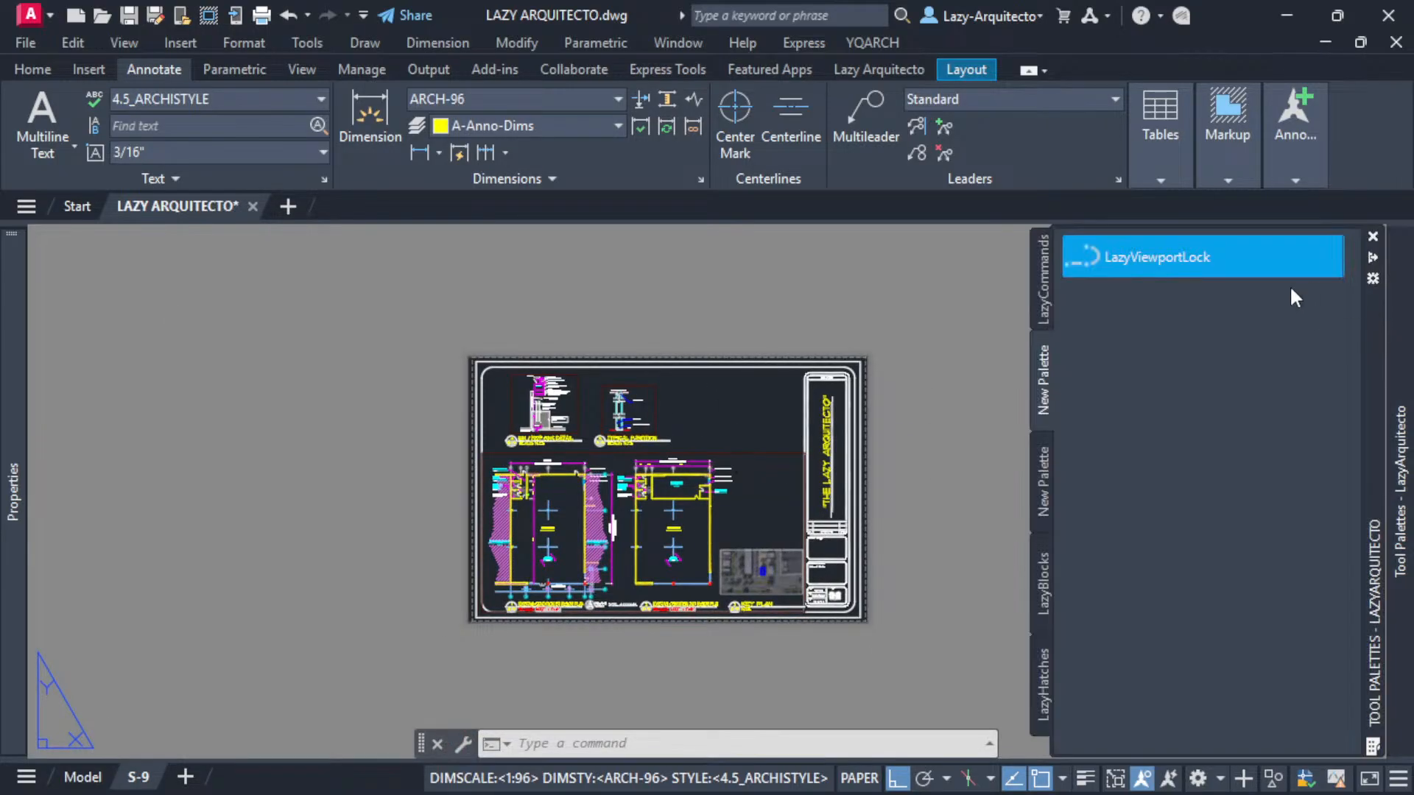
left_click(1127, 258)
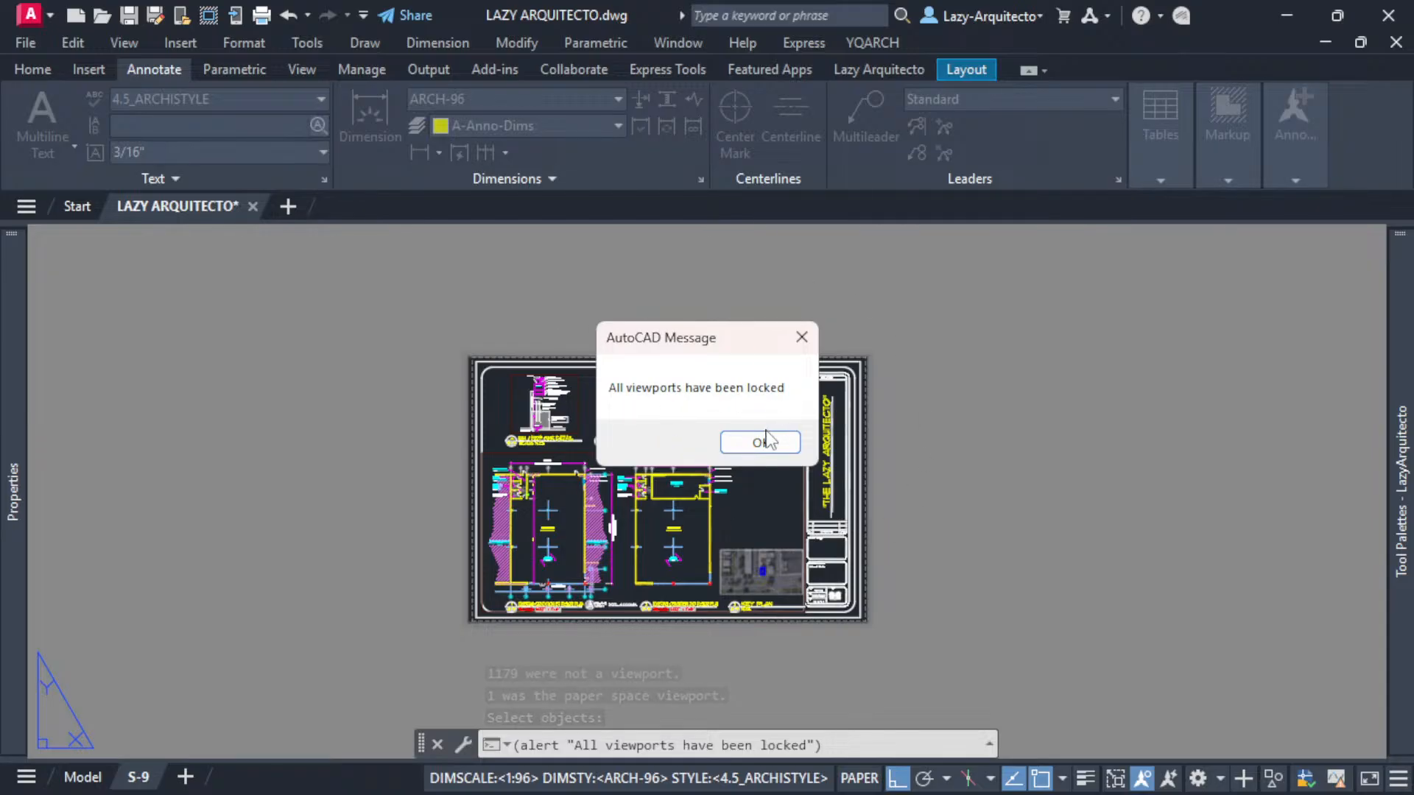
left_click(744, 442)
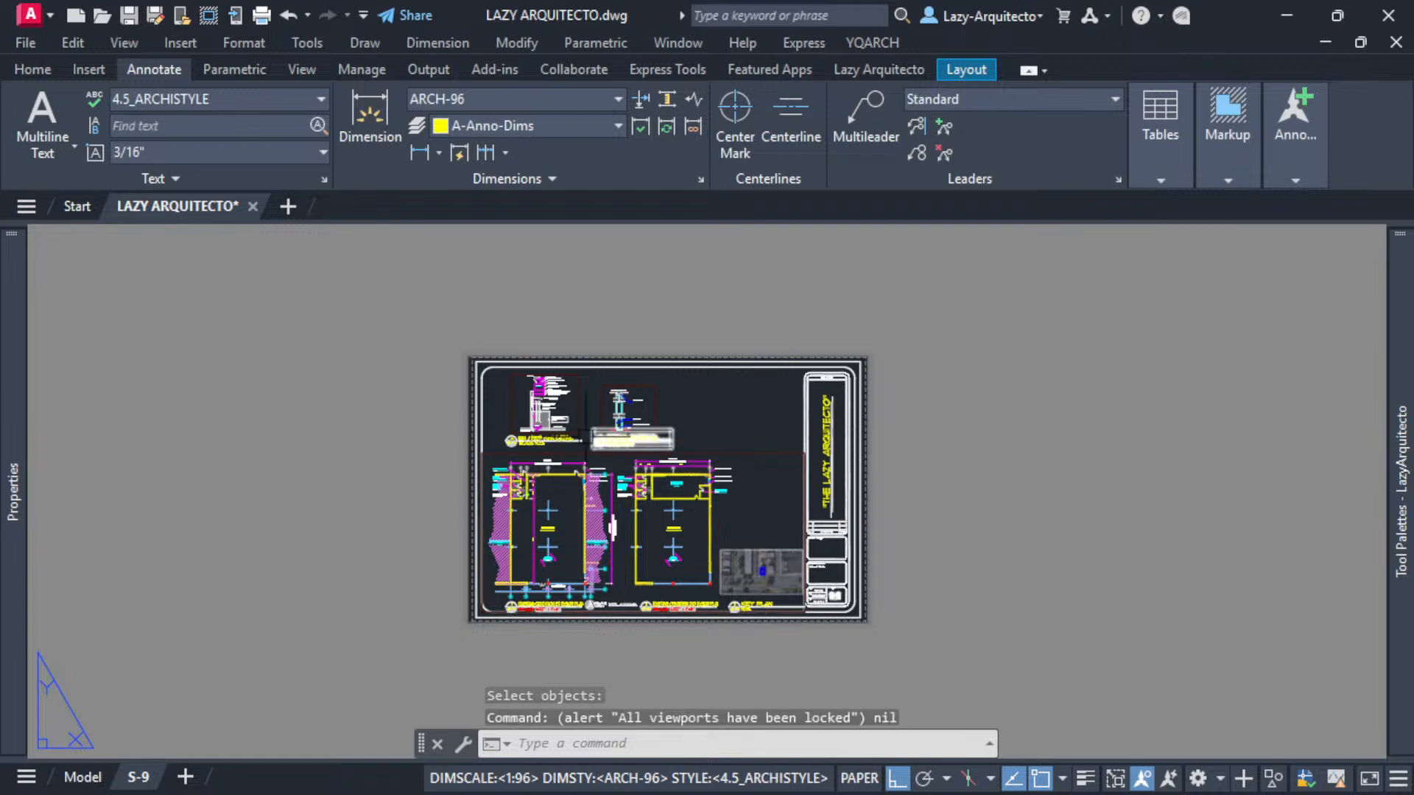
- Check the lock state of each viewport on the sheet by selecting them one at a time
left_click(630, 409)
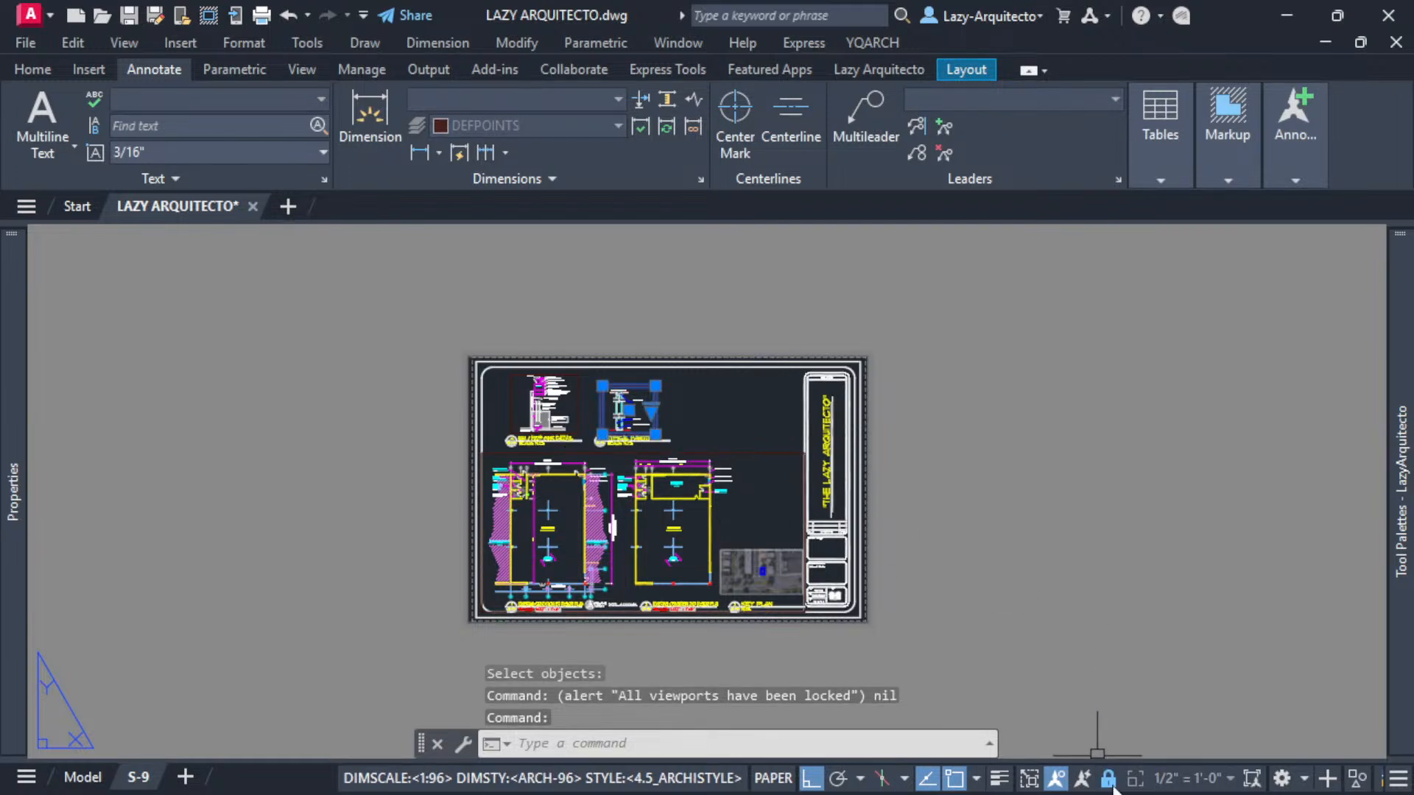
key("Escape")
left_click(741, 452)
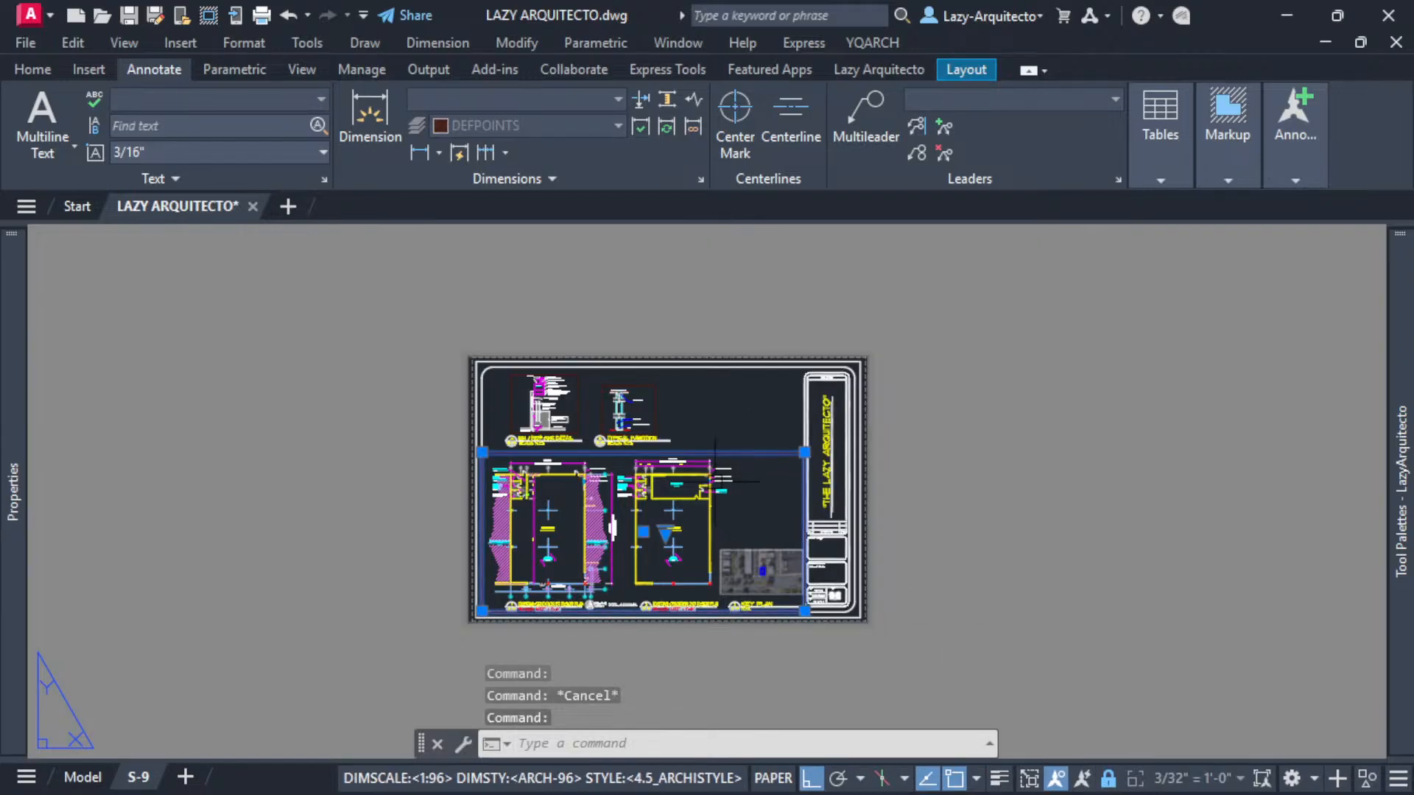
key("Escape")
left_click(579, 406)
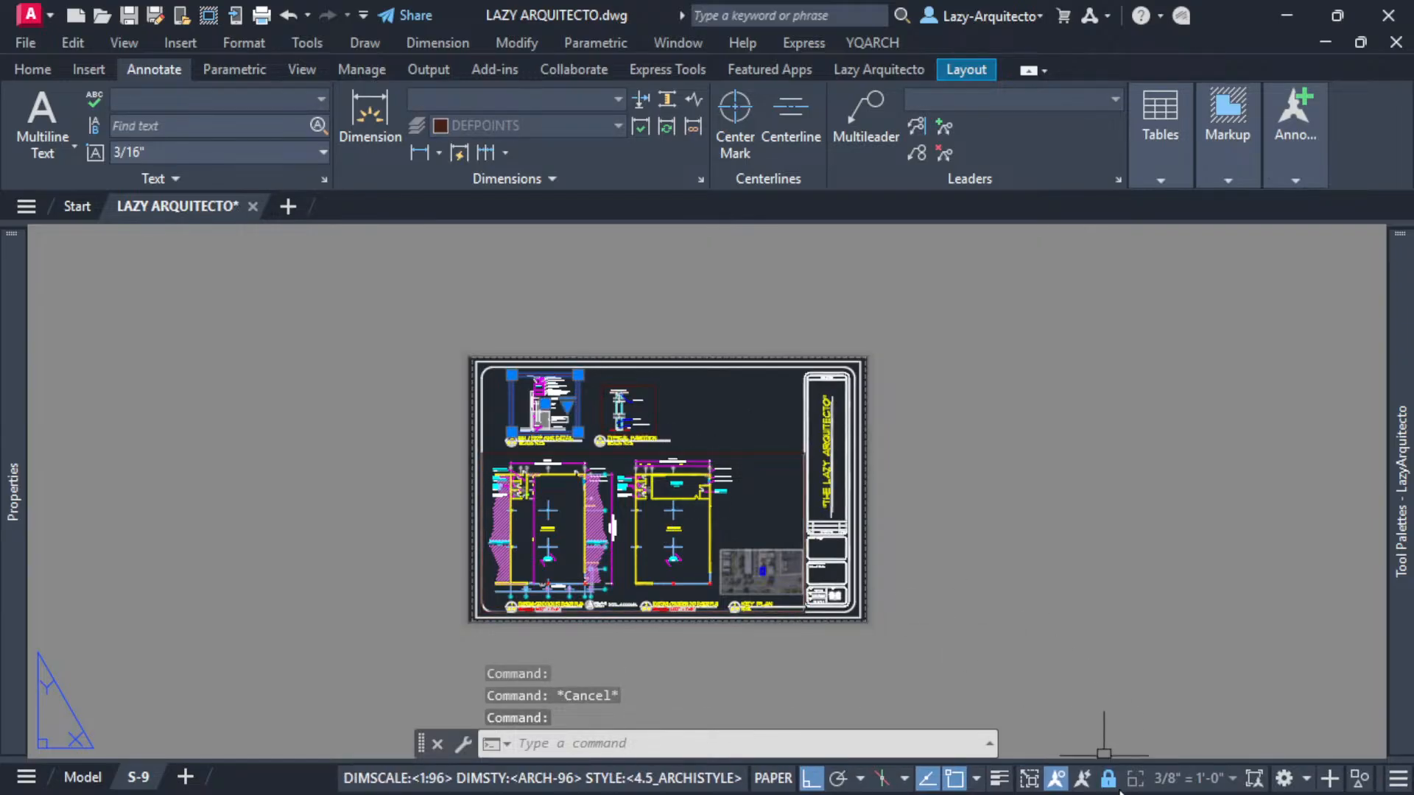
key("Escape")
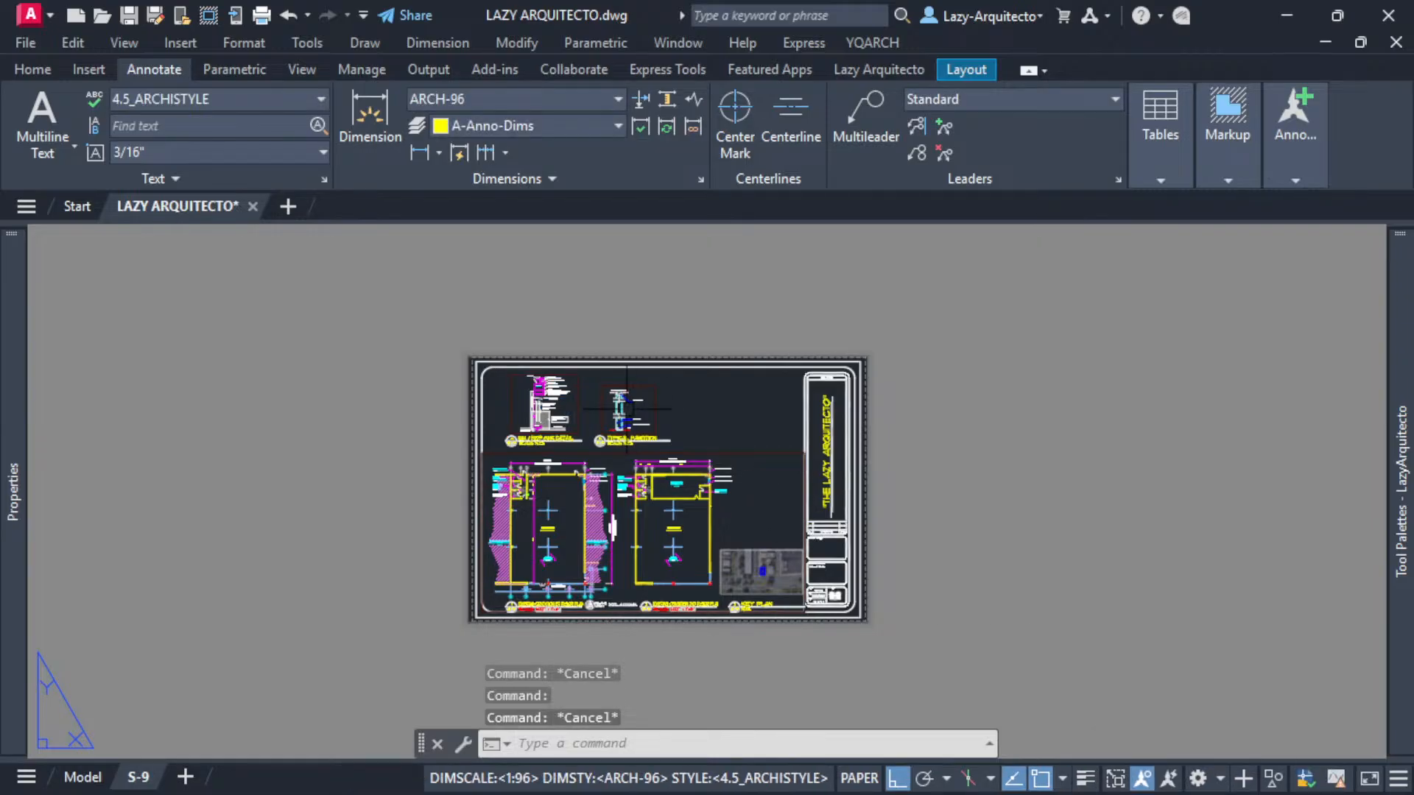
scroll(612, 410, "up", 3)
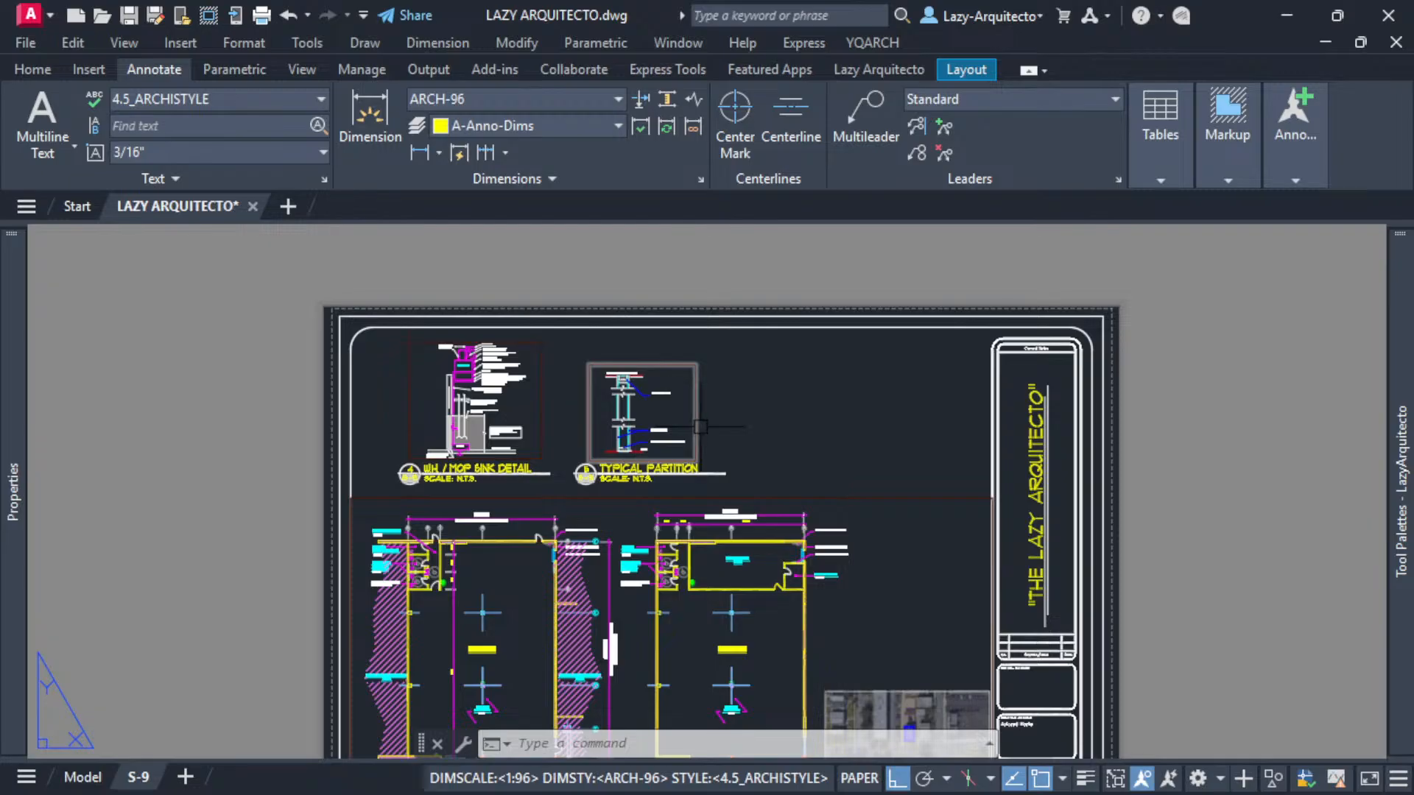
middle_click_drag(874, 467, 870, 405)
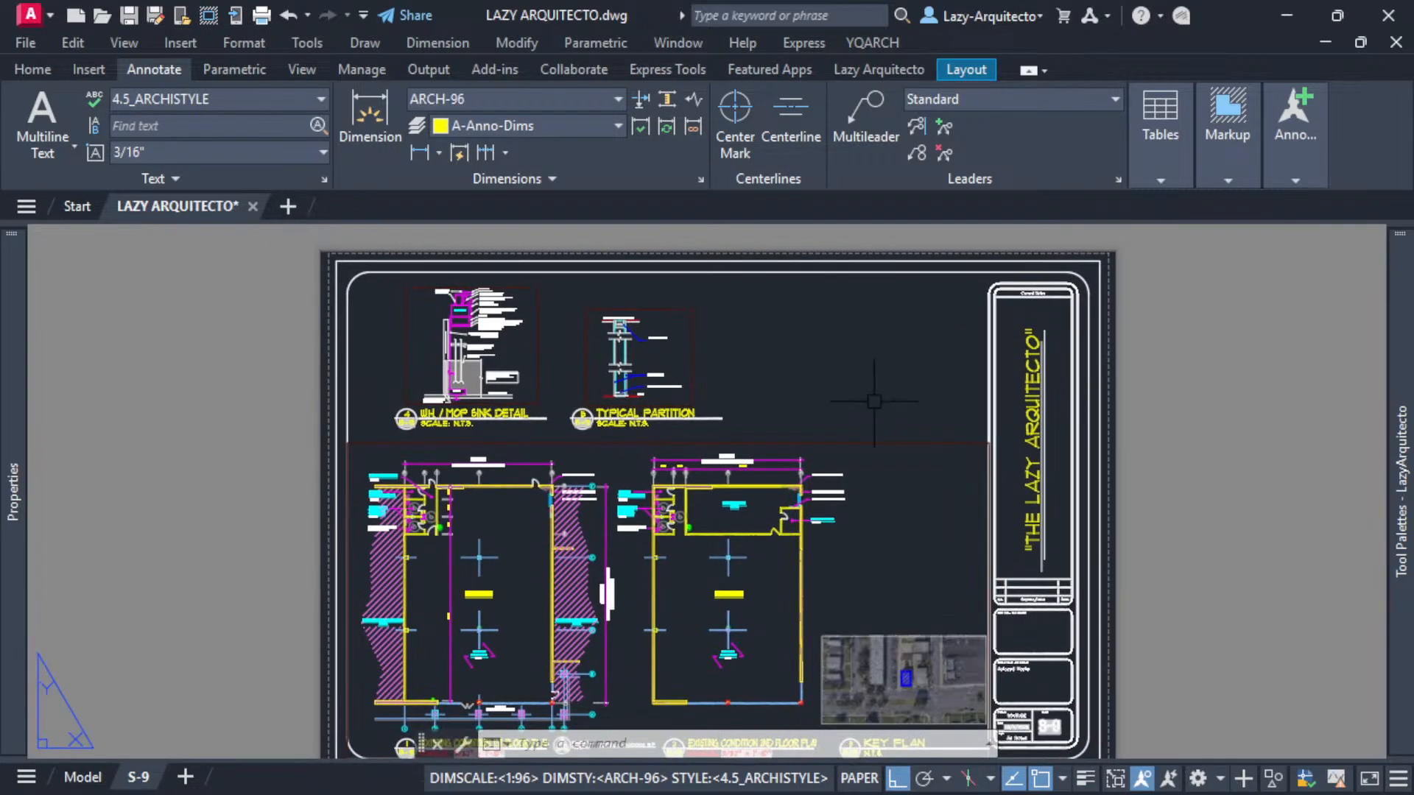
left_click(880, 445)
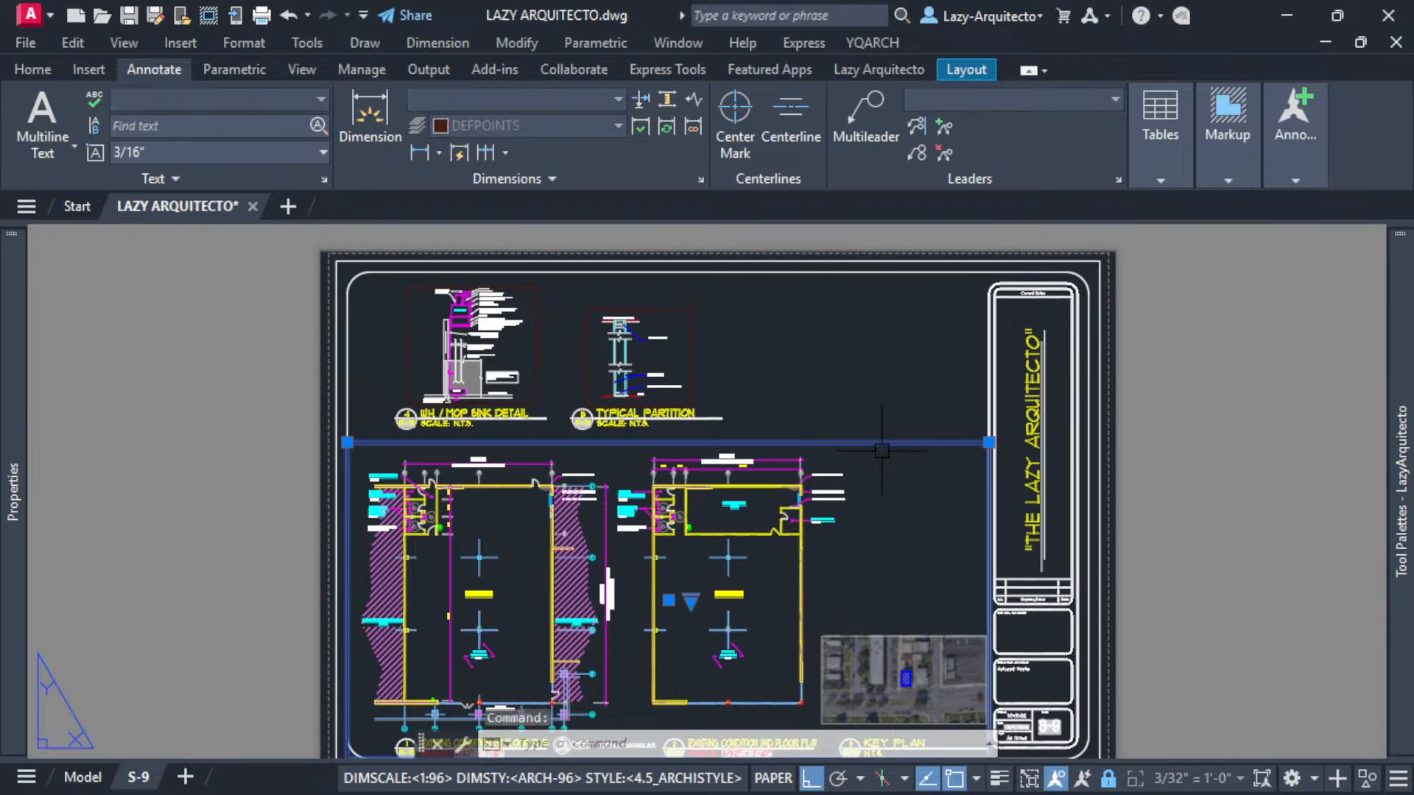
key("Escape")
left_click(693, 361)
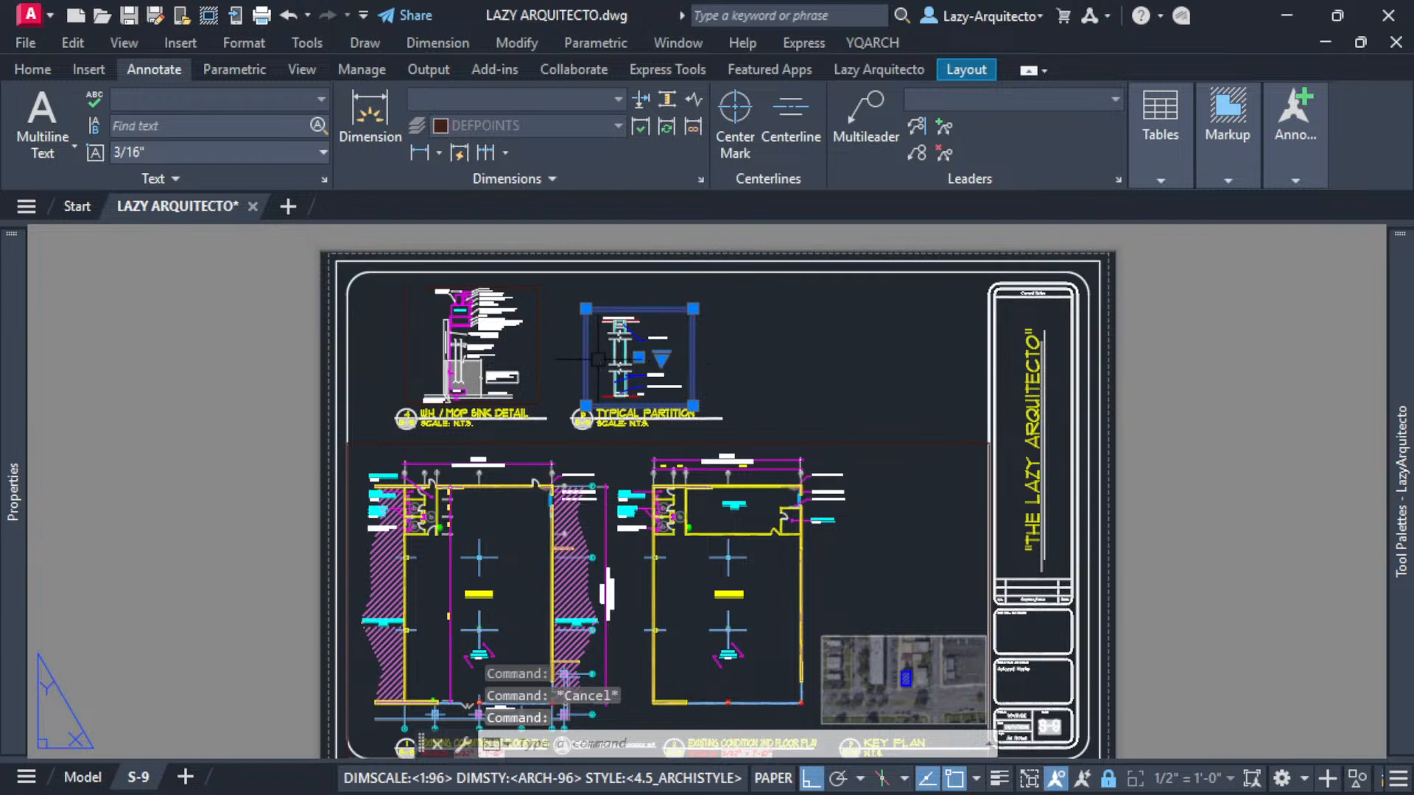
key("Escape")
left_click(539, 353)
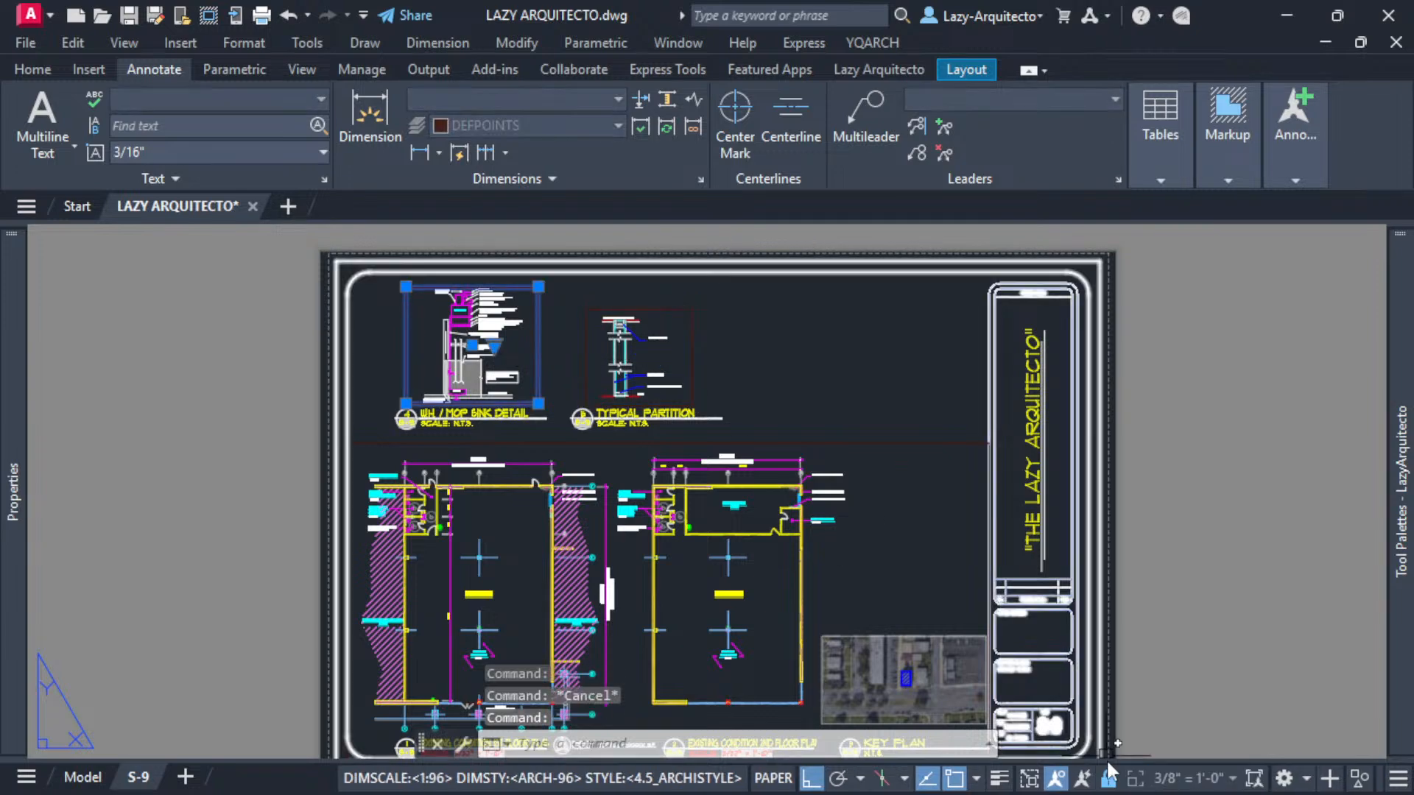
key("Escape")
- Duplicate the LazyViewportLock tool on the palette by copying and pasting it
mouse_move(1400, 442)
right_click(1128, 258)
left_click(1136, 300)
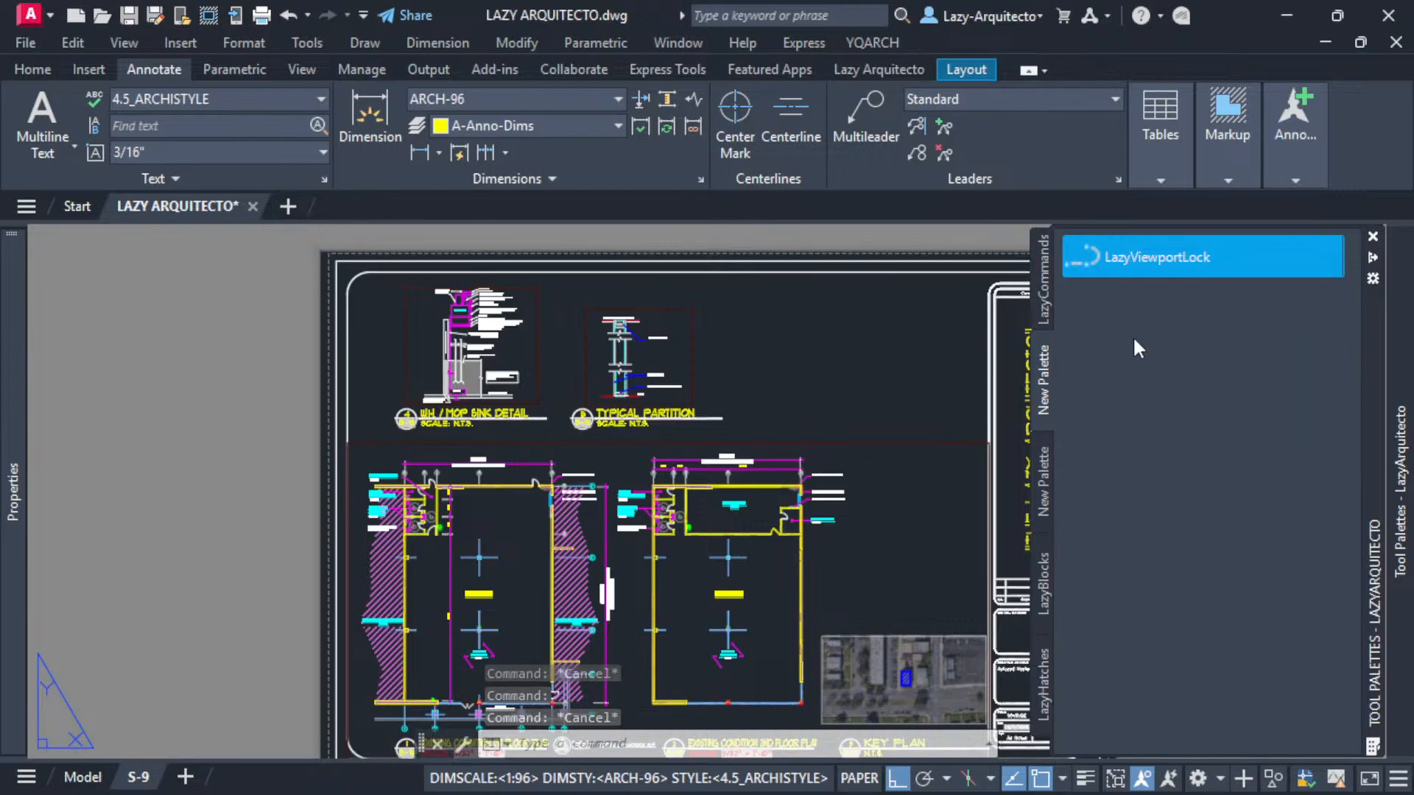
right_click(1134, 340)
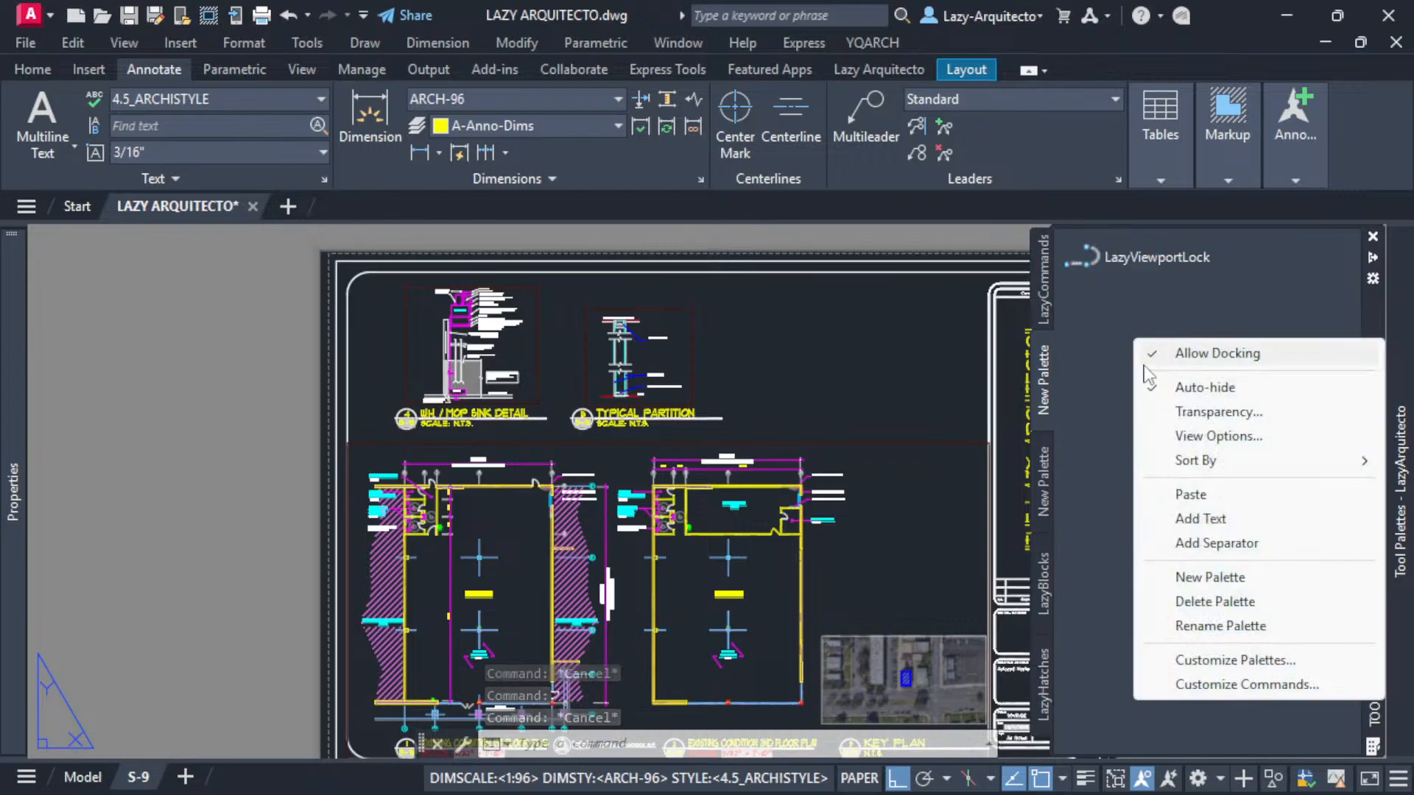
left_click(1187, 496)
- Open the copied tool's properties, rename it LazyViewportUnlock and change its description to say it will unlock all viewports
right_click(1137, 309)
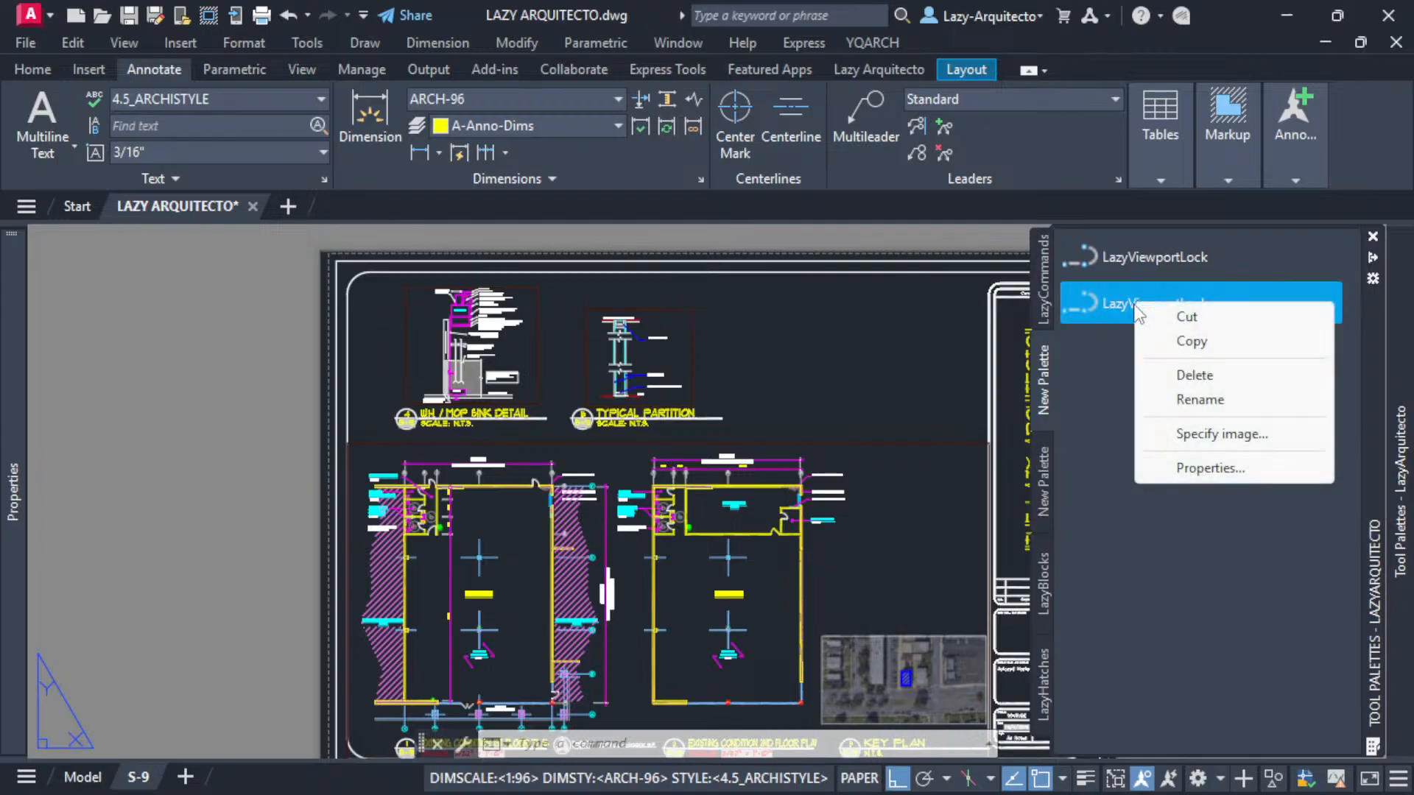
left_click(1193, 469)
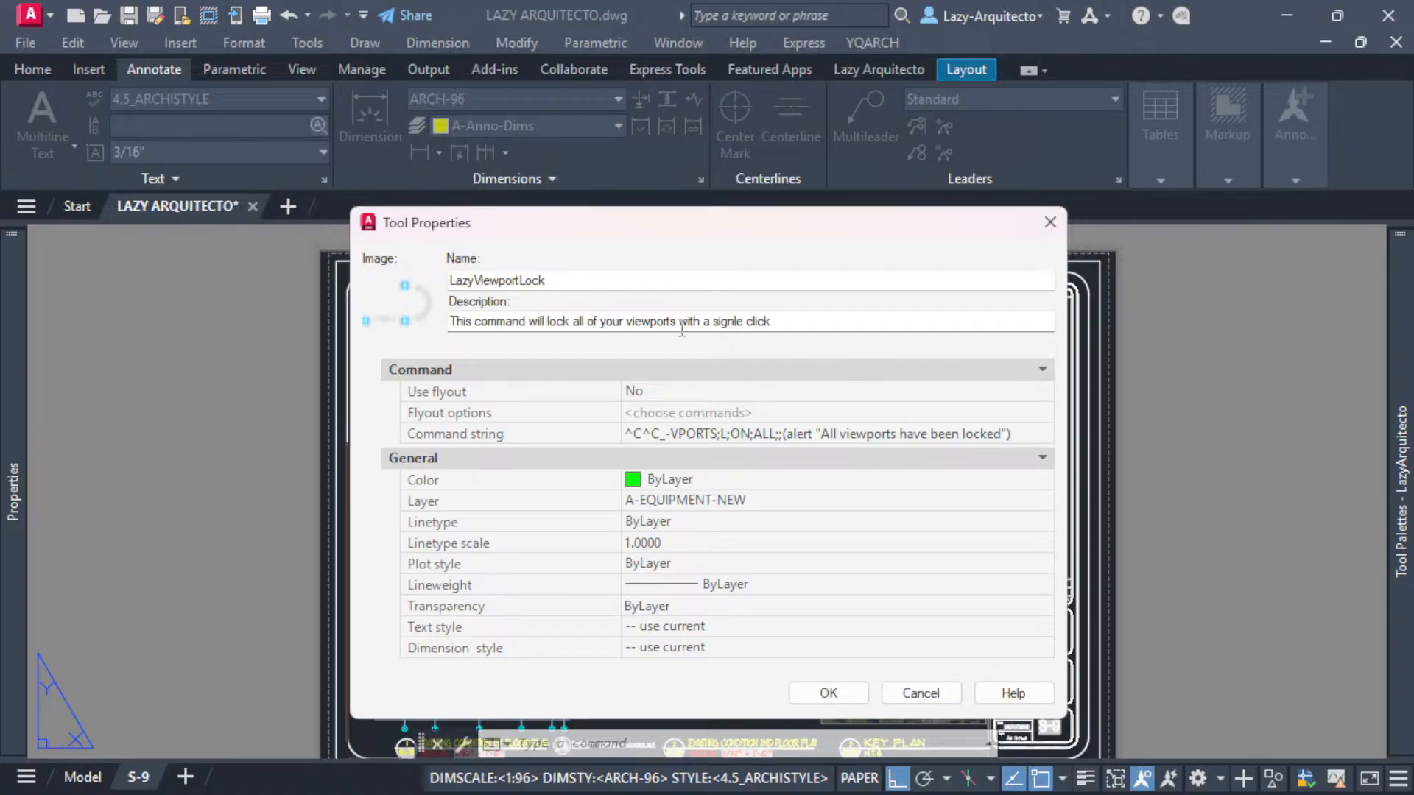
left_click(552, 322)
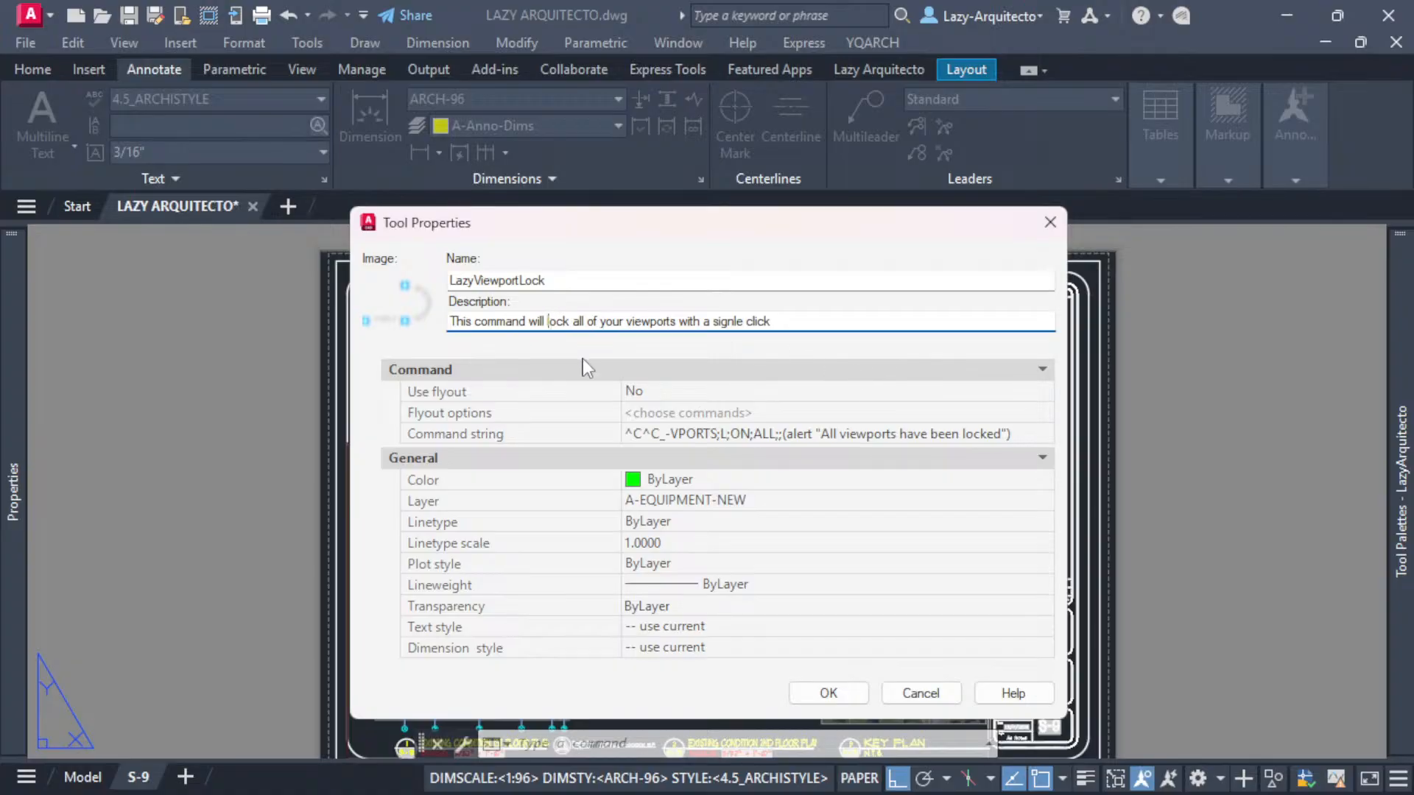
type("un")
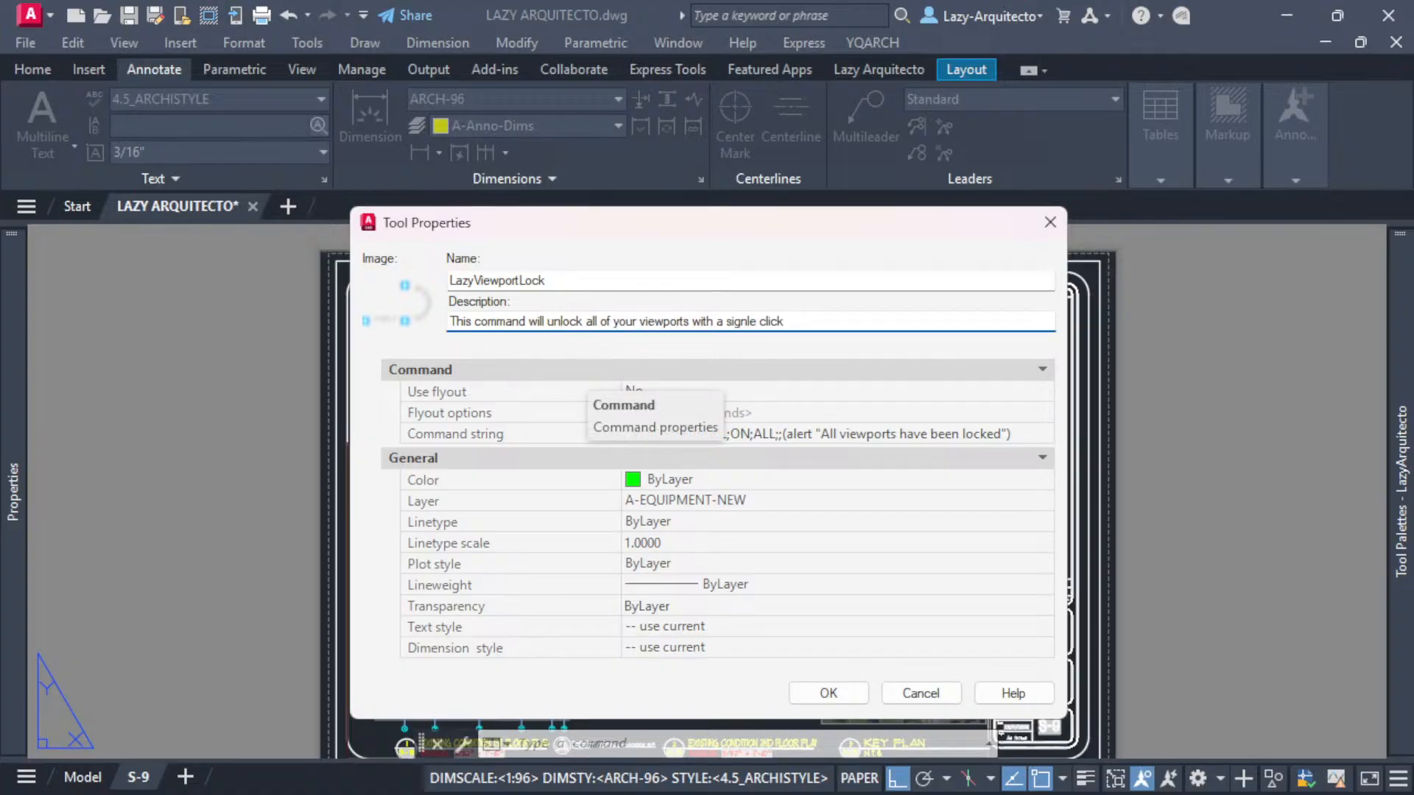
left_click(517, 281)
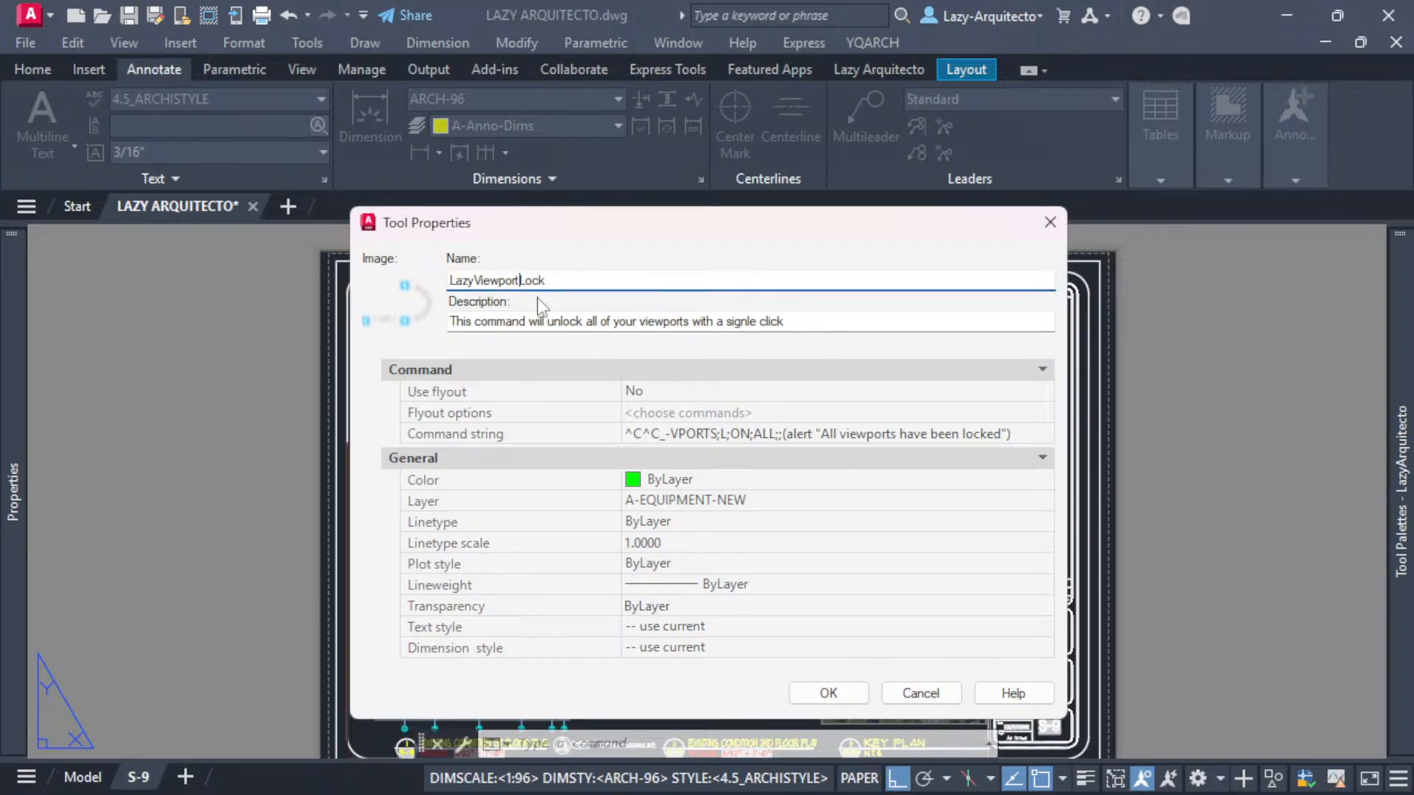
type("Unl")
- Set the copy's command string to ^C^C_-VPORTS;L;OFF;ALL;;(alert "All viewports have been unlocked")
left_click(757, 435)
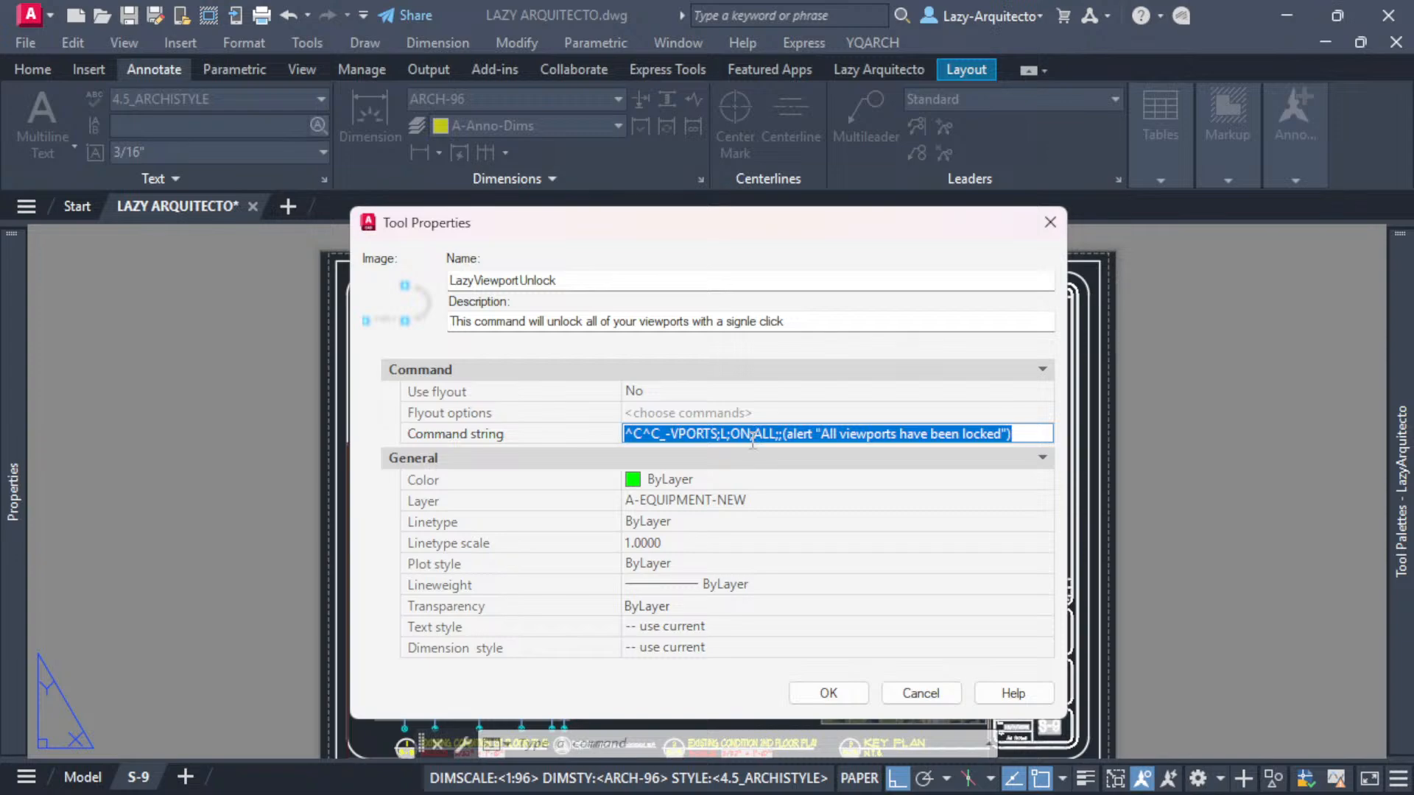
left_click(751, 436)
key("BackSpace")
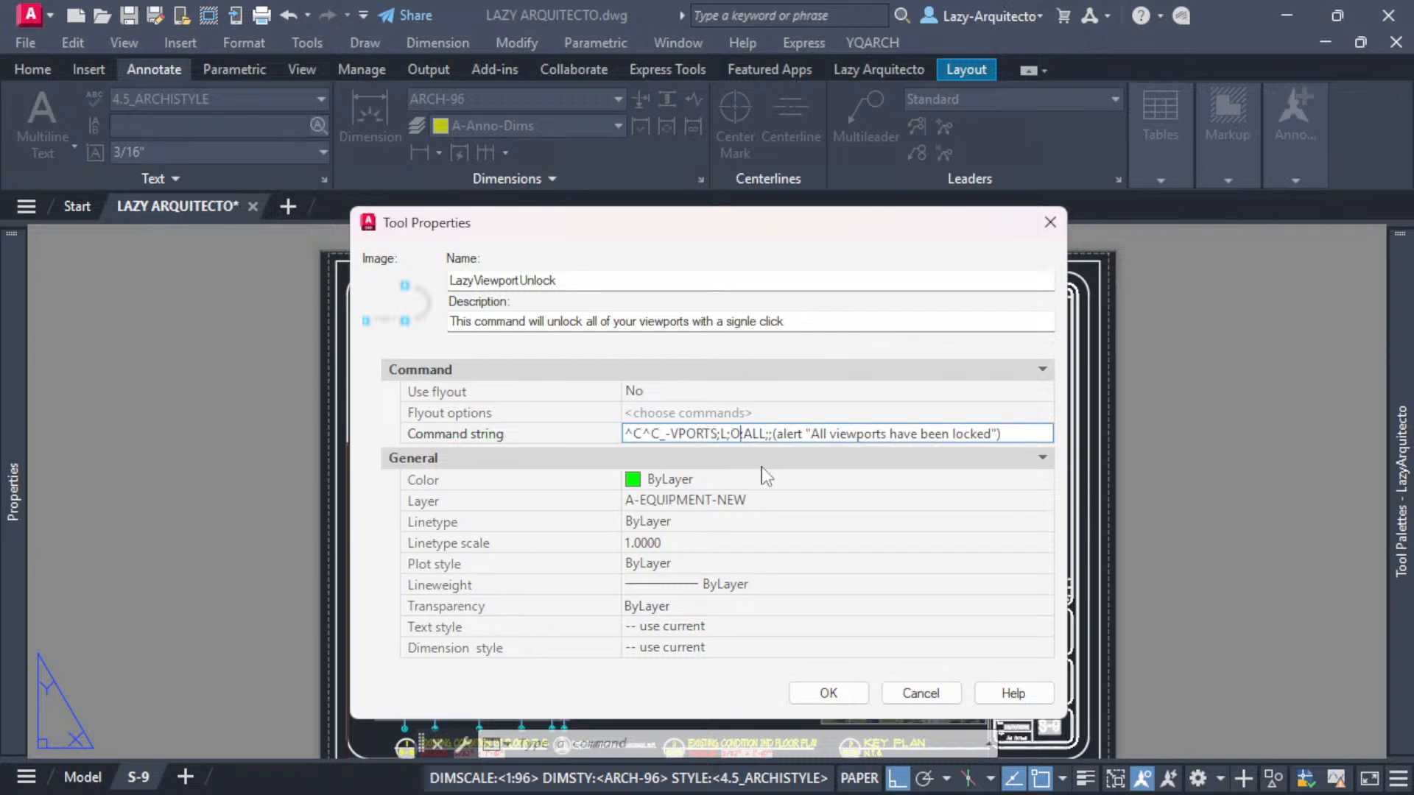
type("FF")
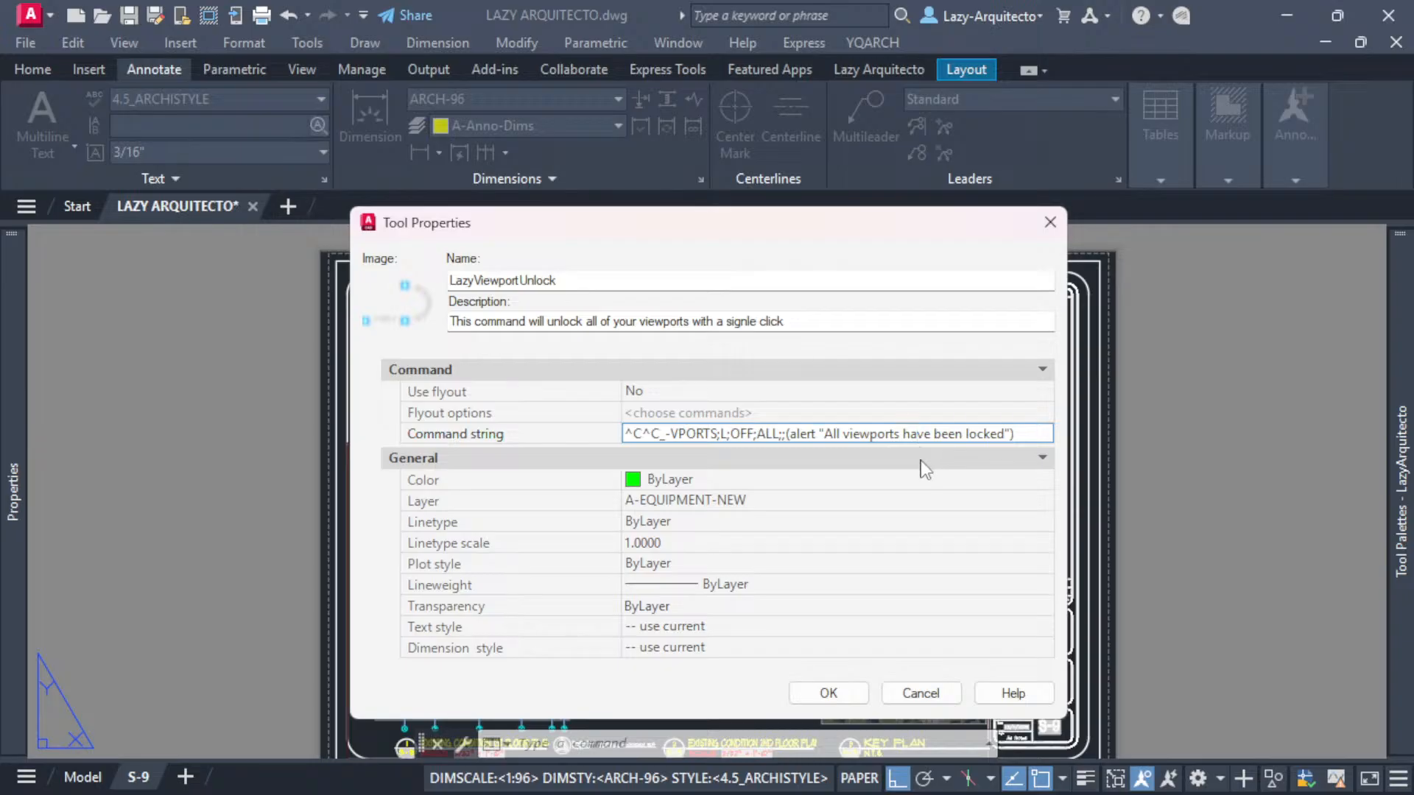
left_click(967, 433)
type("un")
double_click(751, 434)
left_click(766, 436)
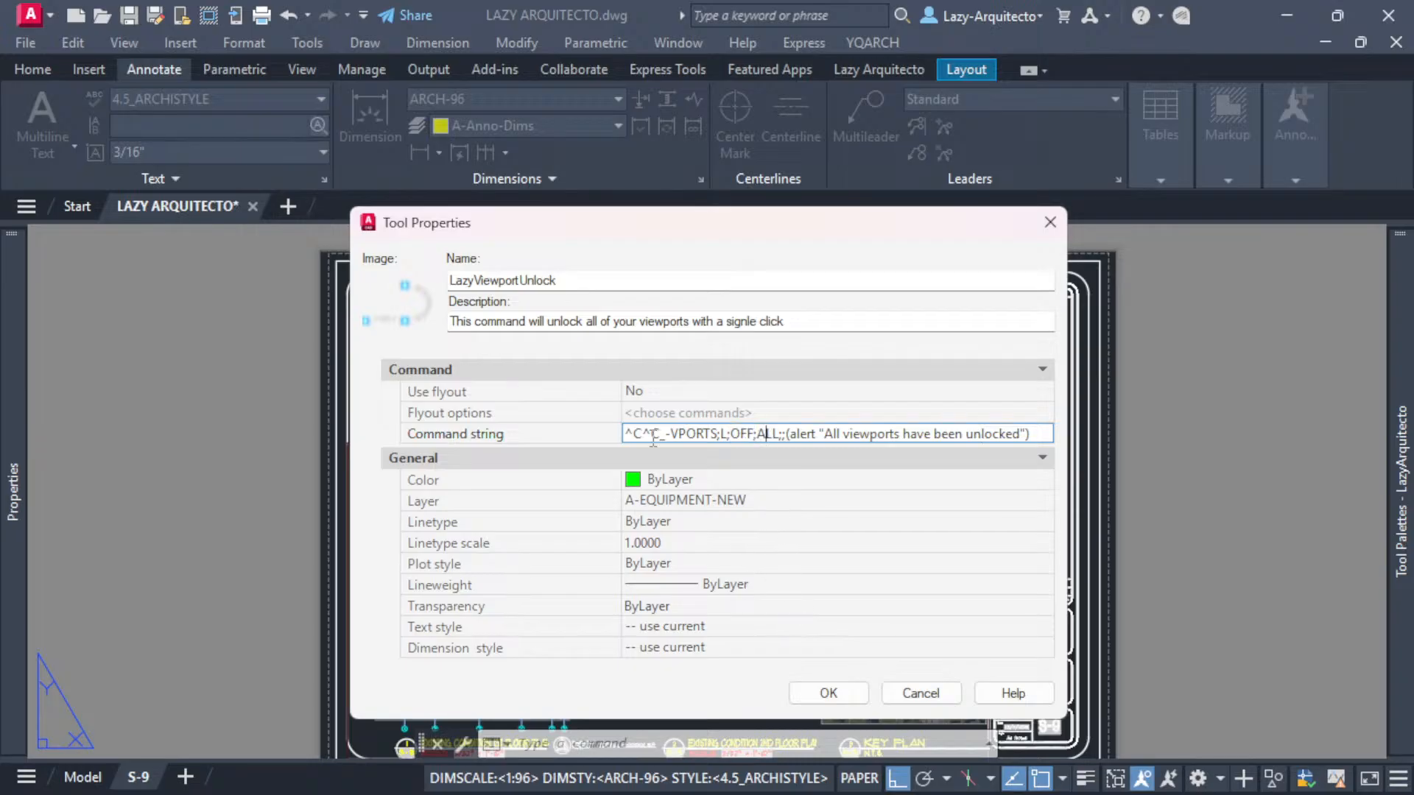
- Apply the unlock tool's properties and check each viewport's lock state by selecting them one at a time
left_click(821, 691)
left_click(906, 446)
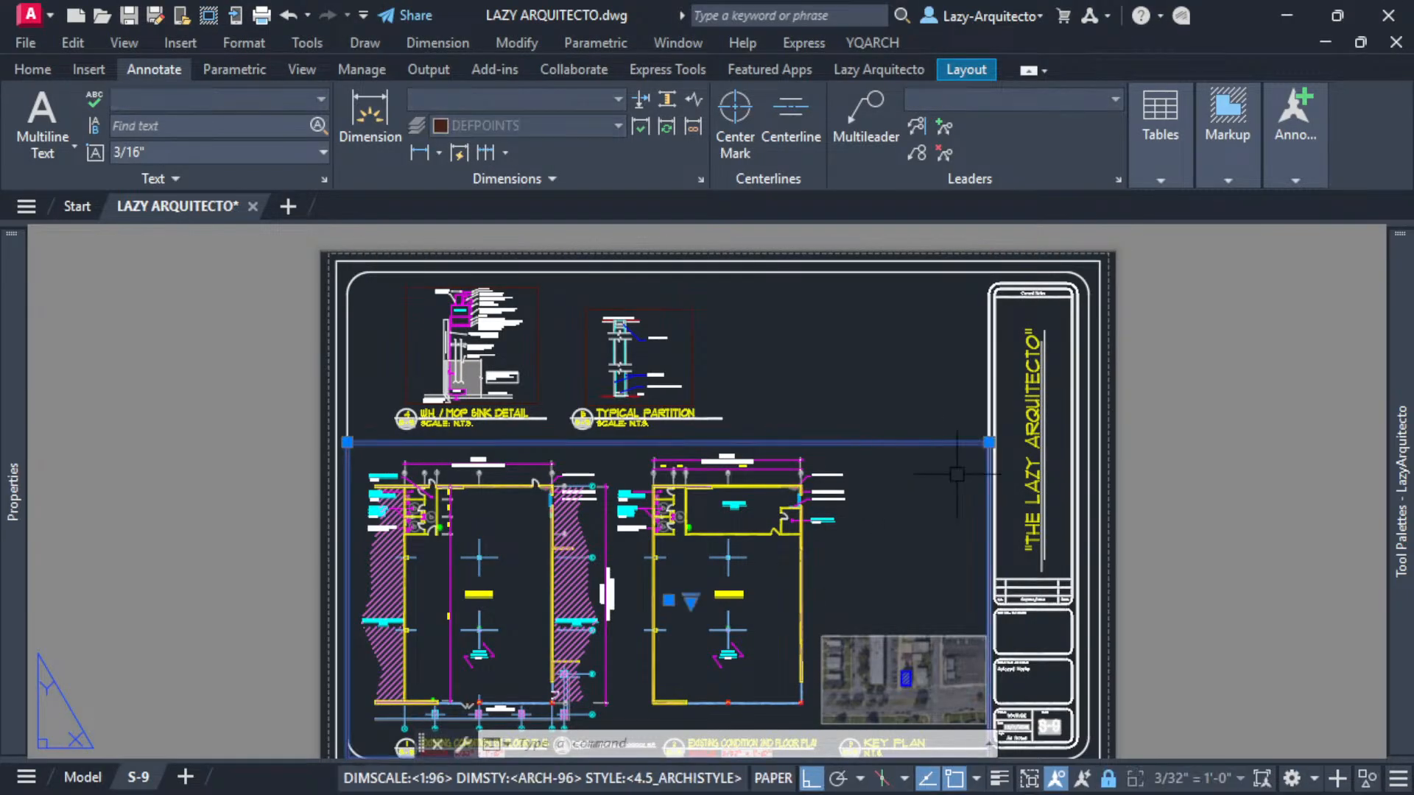
key("Escape")
left_click(696, 364)
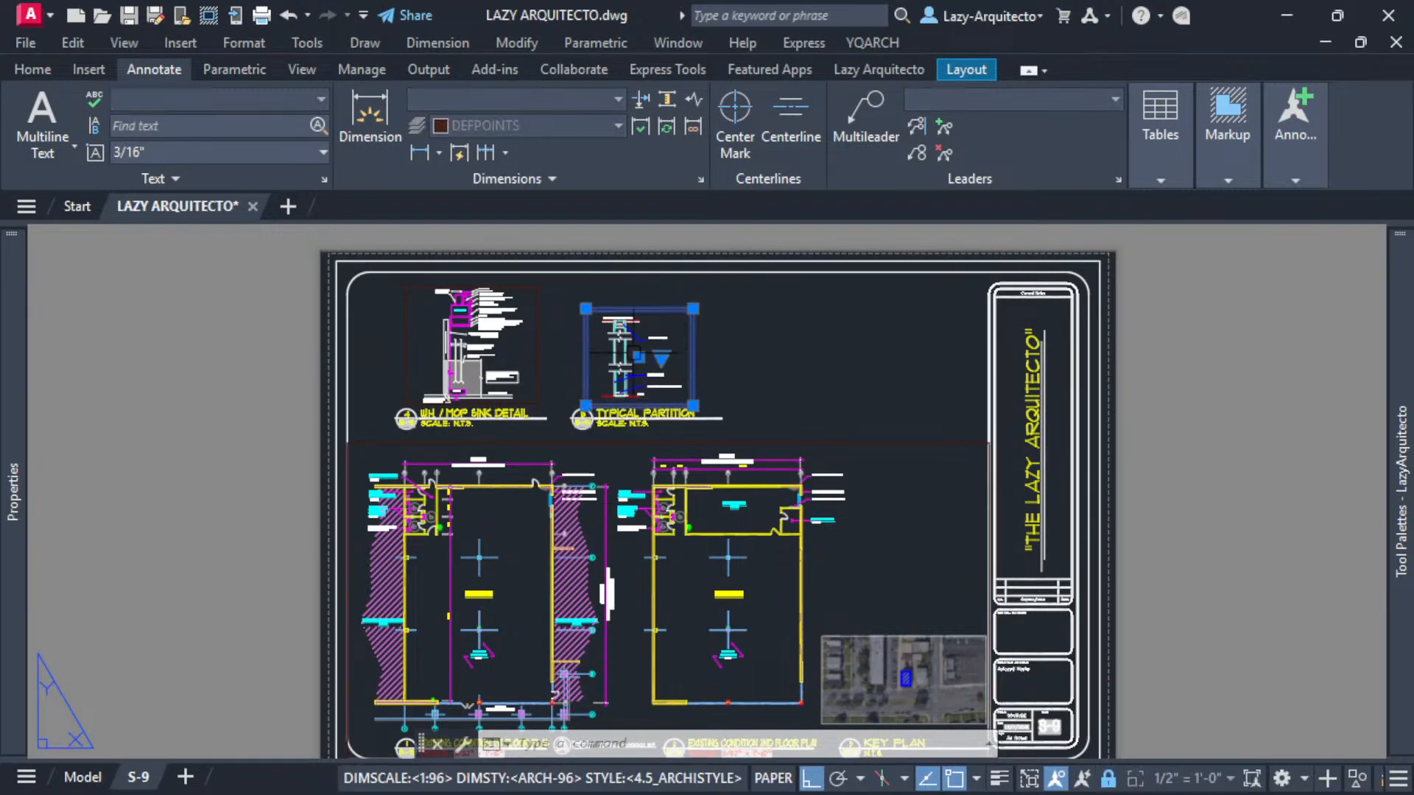
key("Escape")
left_click(538, 348)
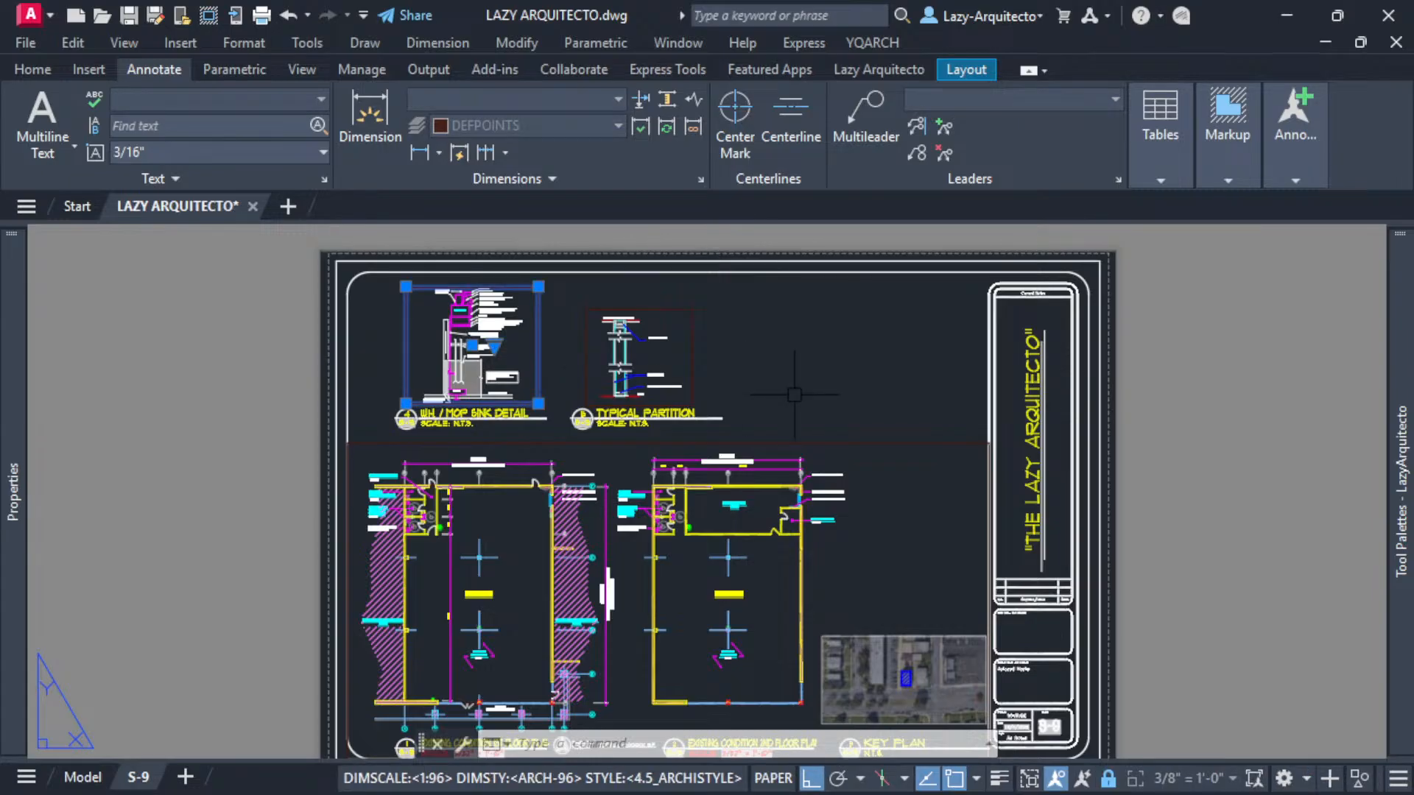
key("Escape")
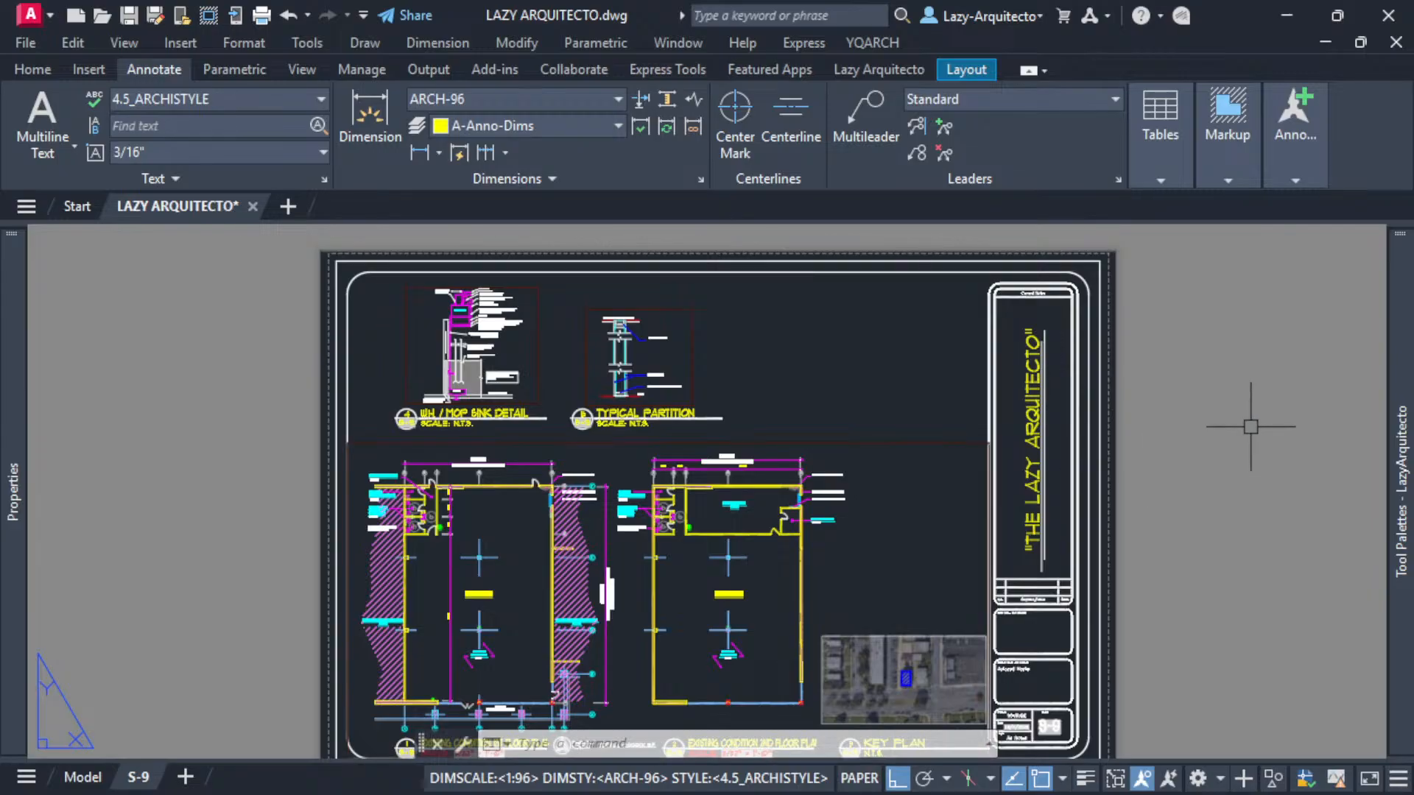
- Run the LazyViewportUnlock tool from the palette on sheet S-9 and acknowledge its alert
mouse_move(1401, 333)
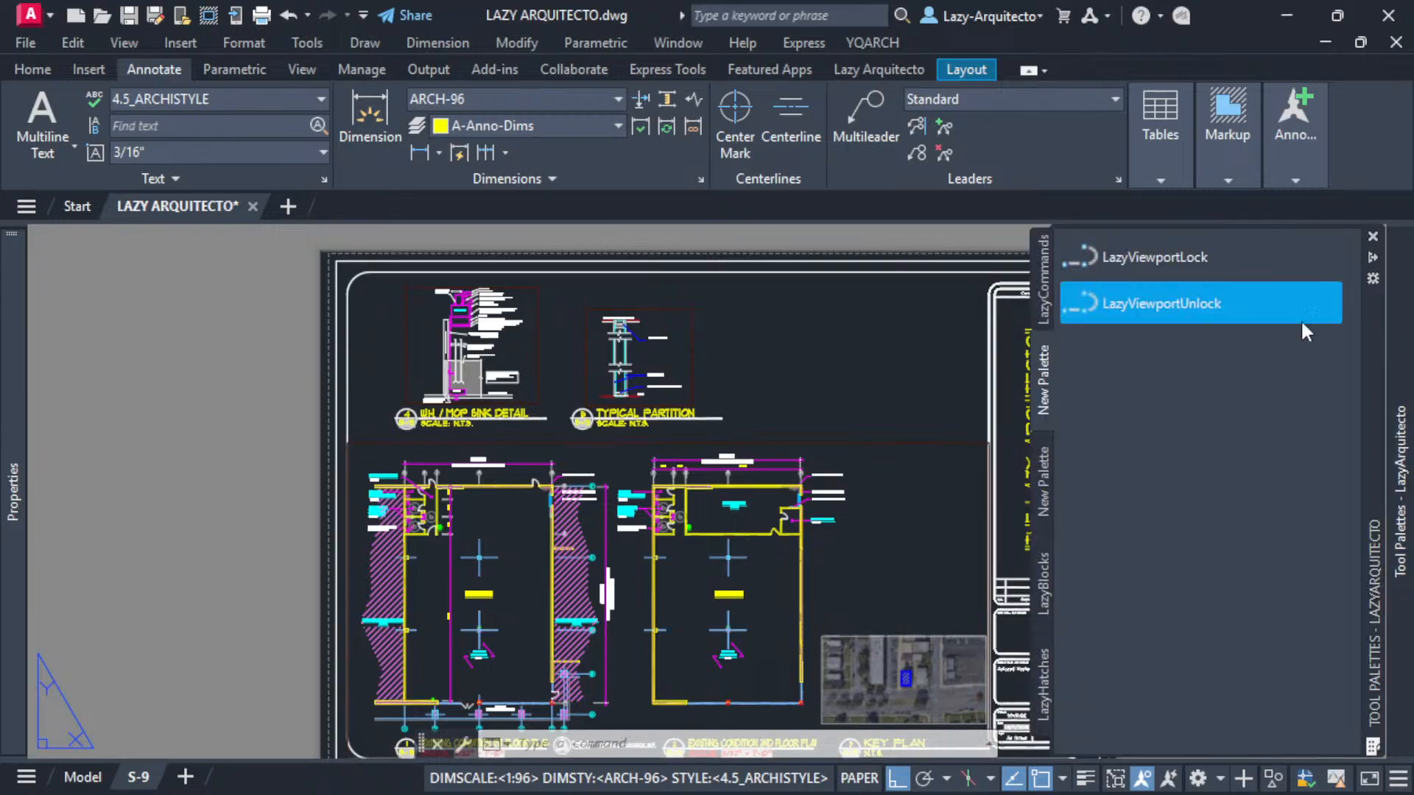
left_click(1146, 308)
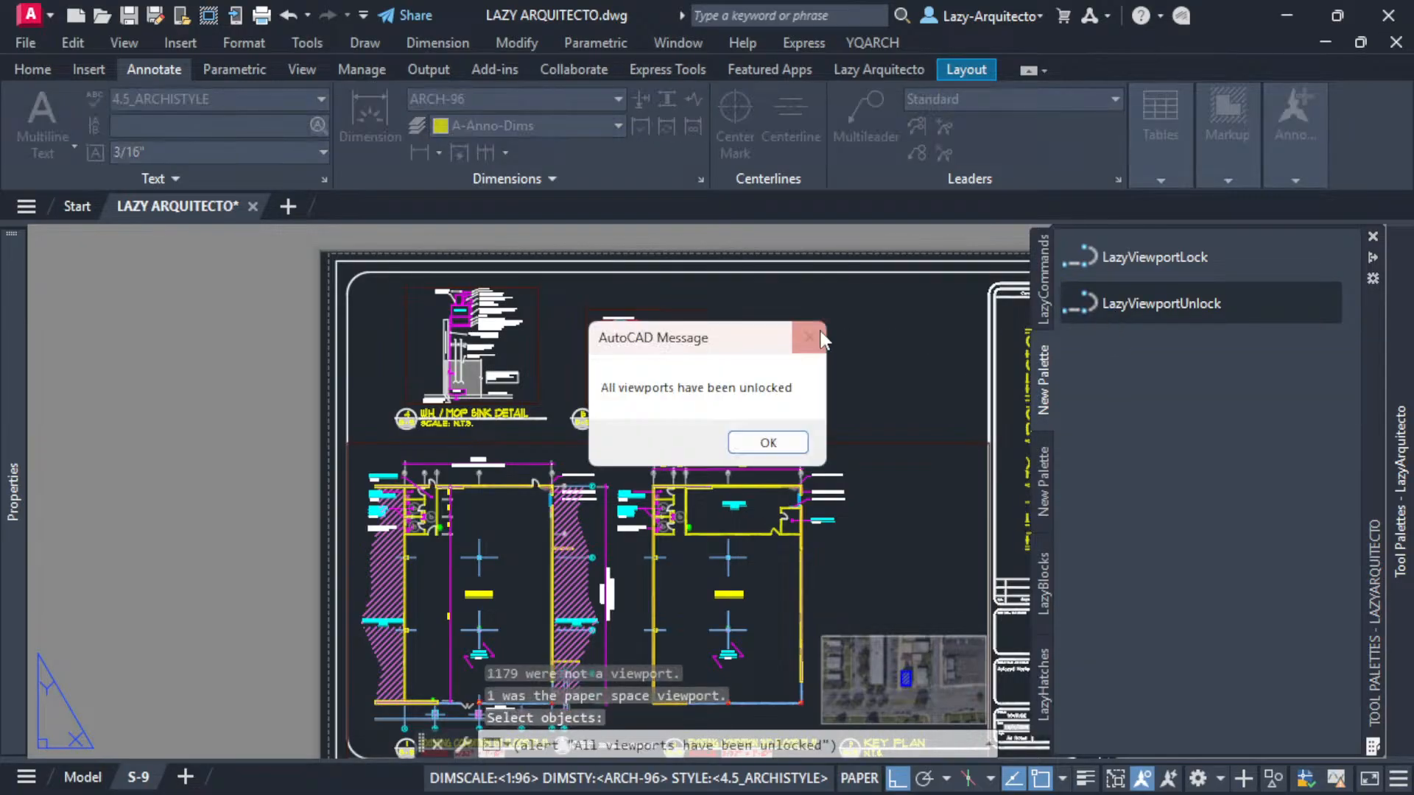
left_click(770, 443)
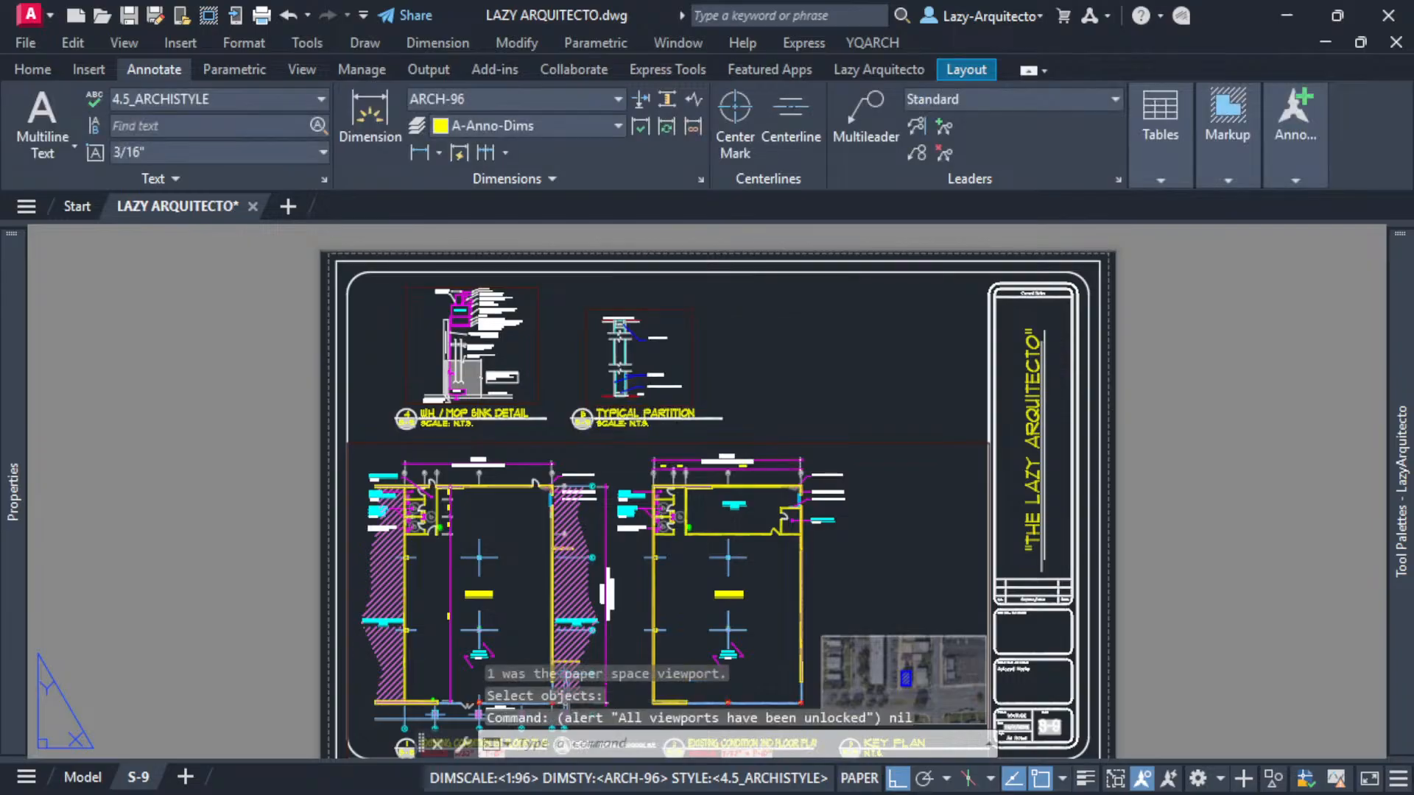
- Check each viewport's lock state on S-9 by selecting them one at a time
left_click(809, 441)
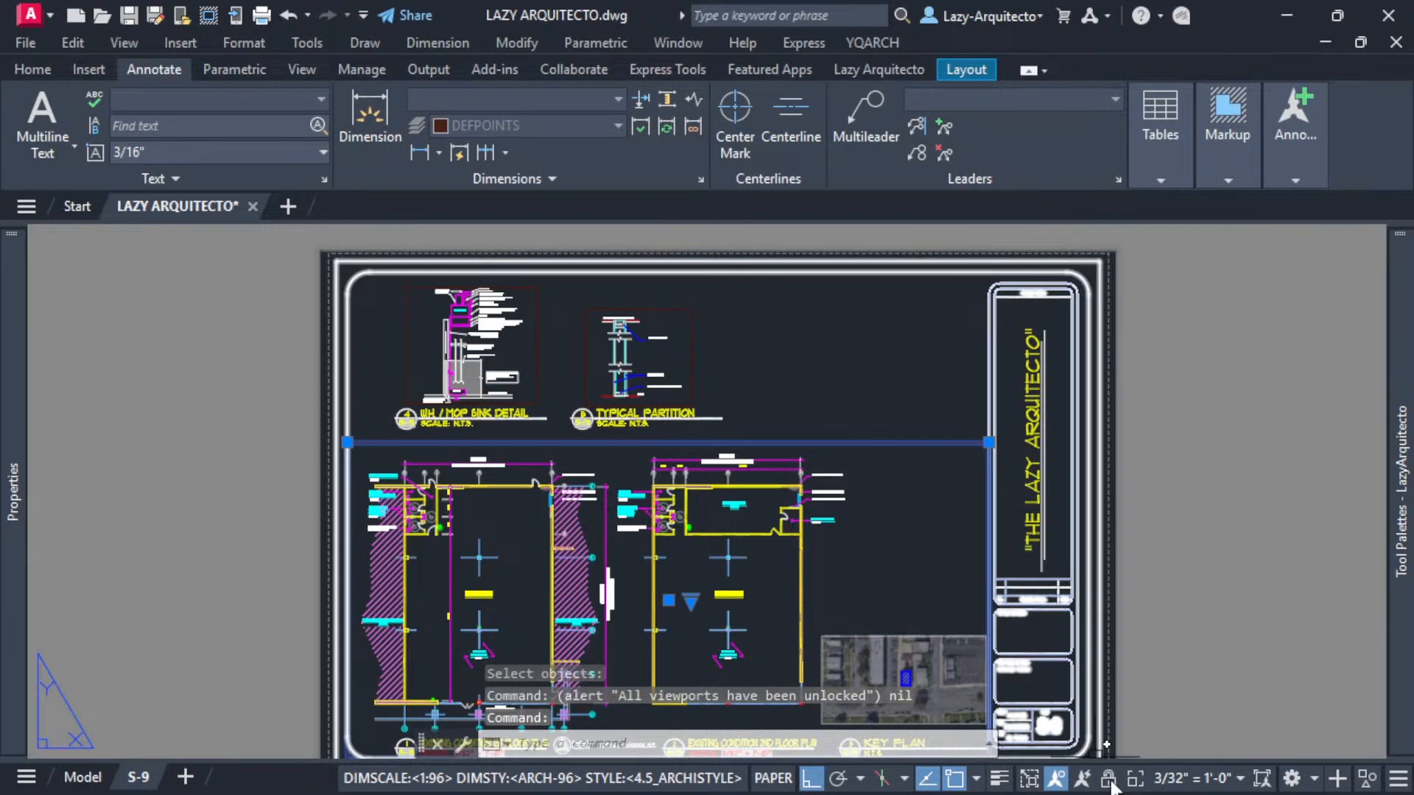
key("Escape")
left_click(694, 377)
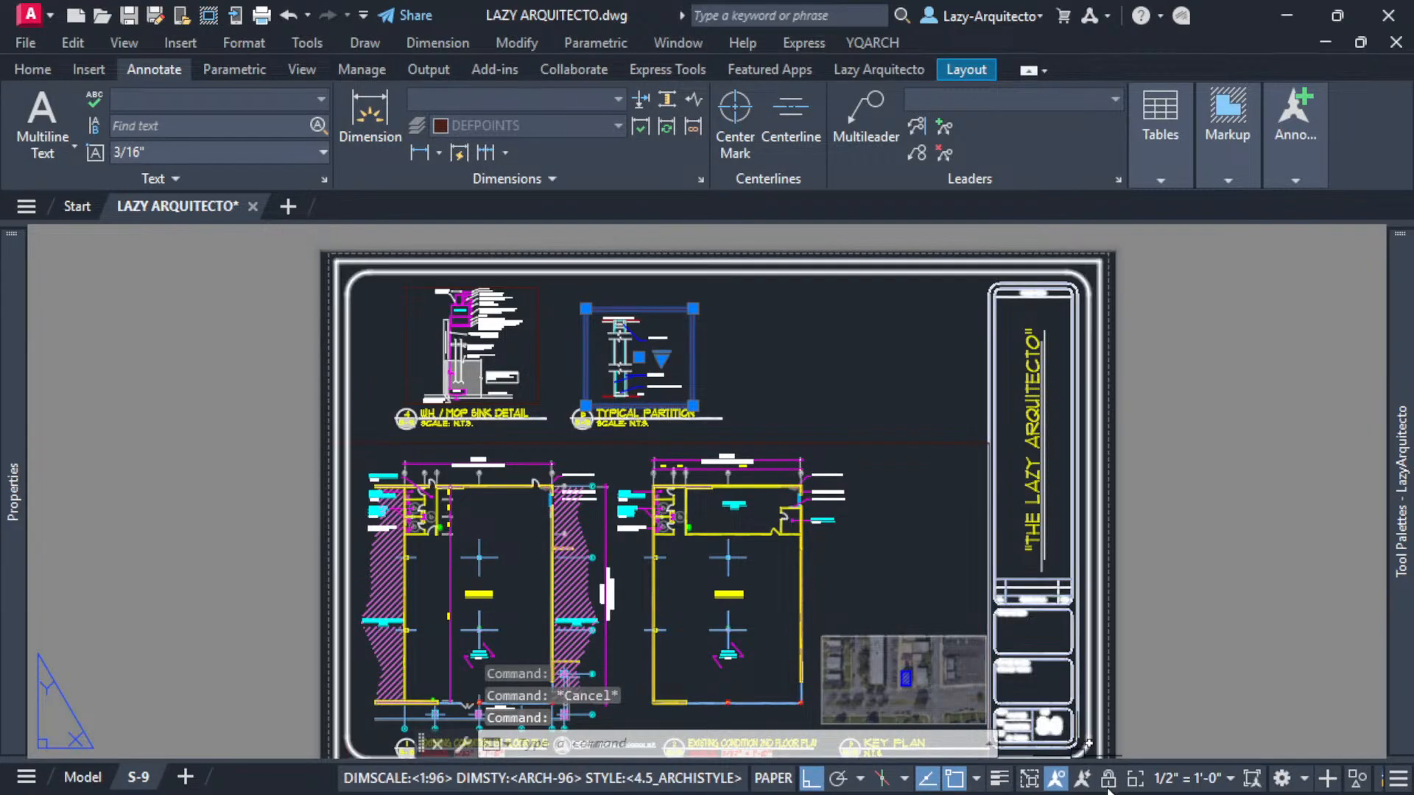
key("Escape")
left_click(538, 347)
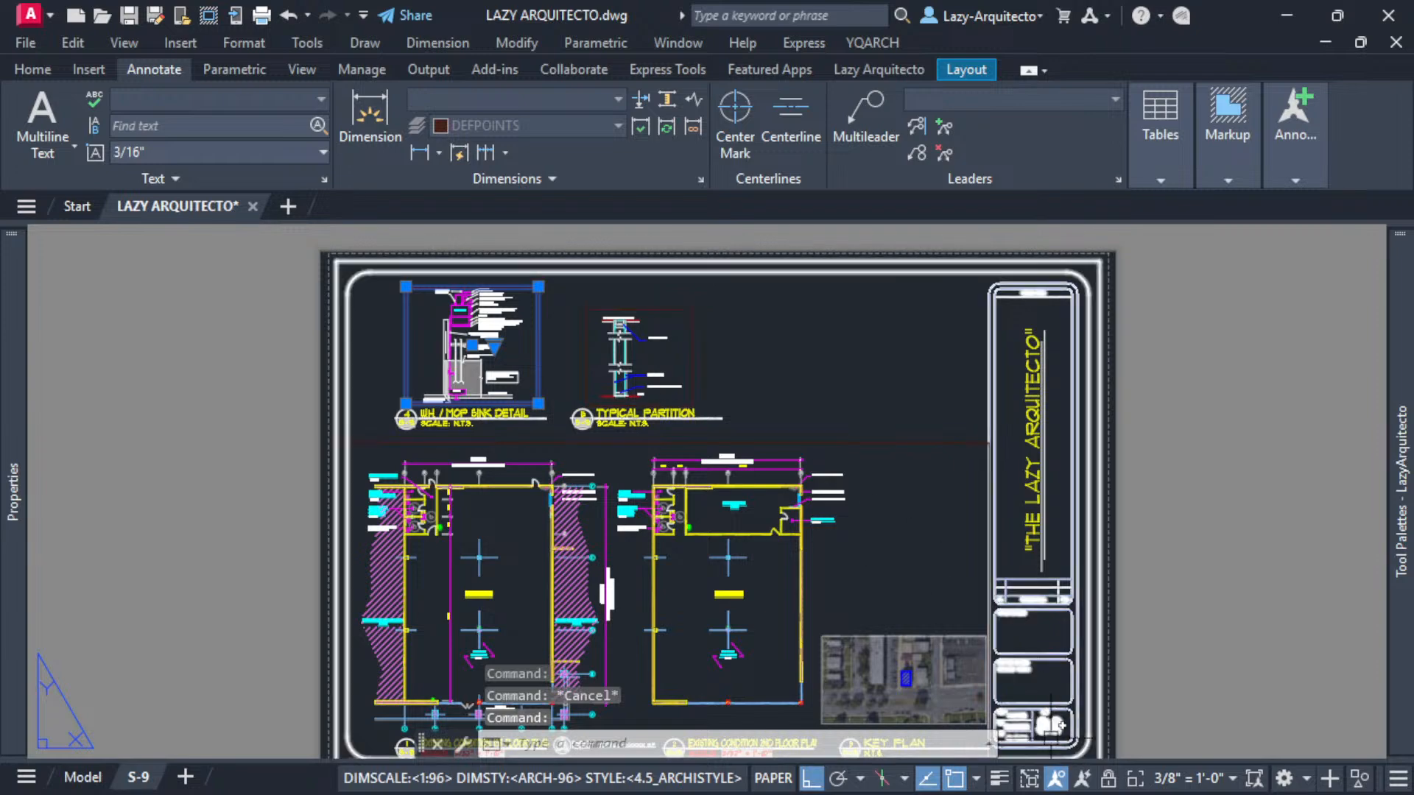
key("Escape")
left_click(618, 422)
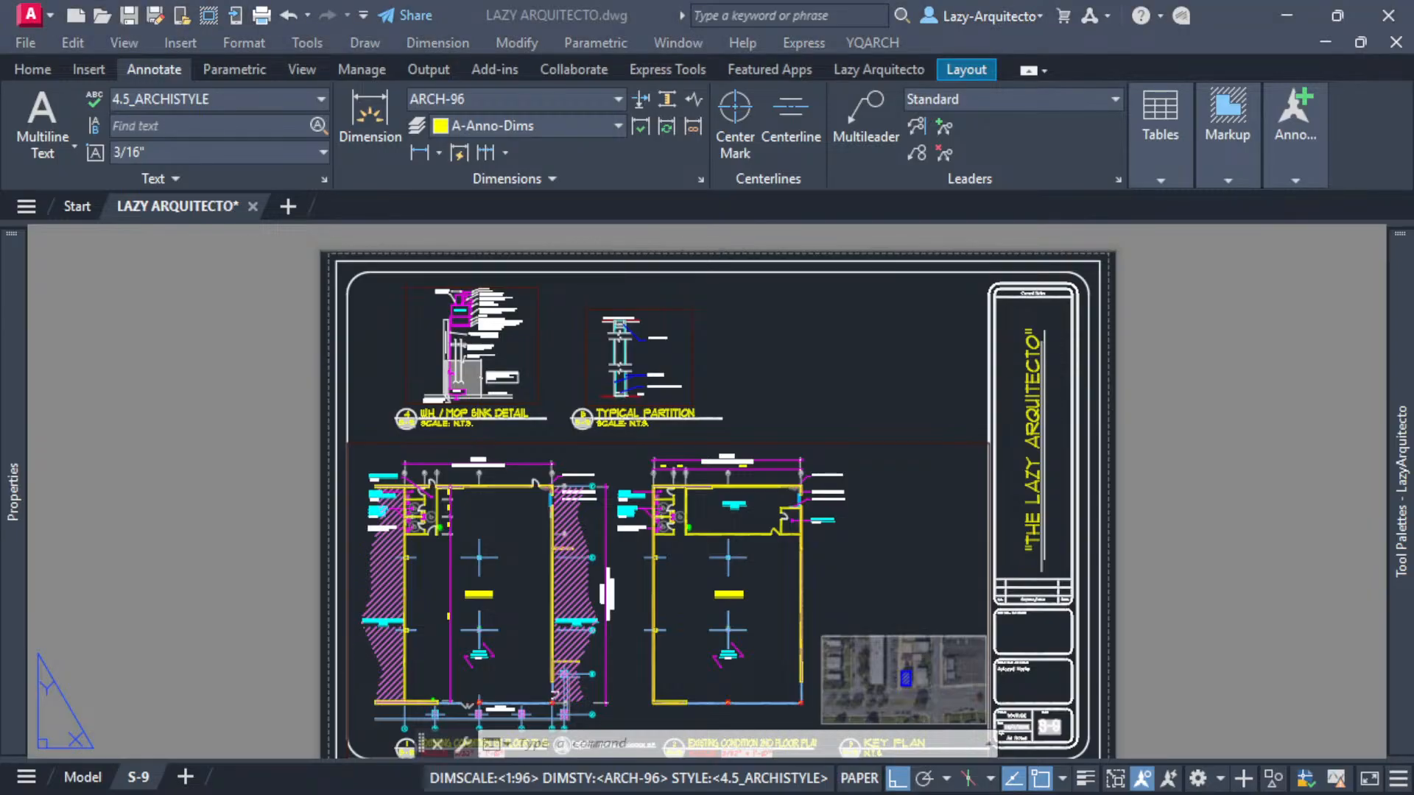
left_click(747, 411)
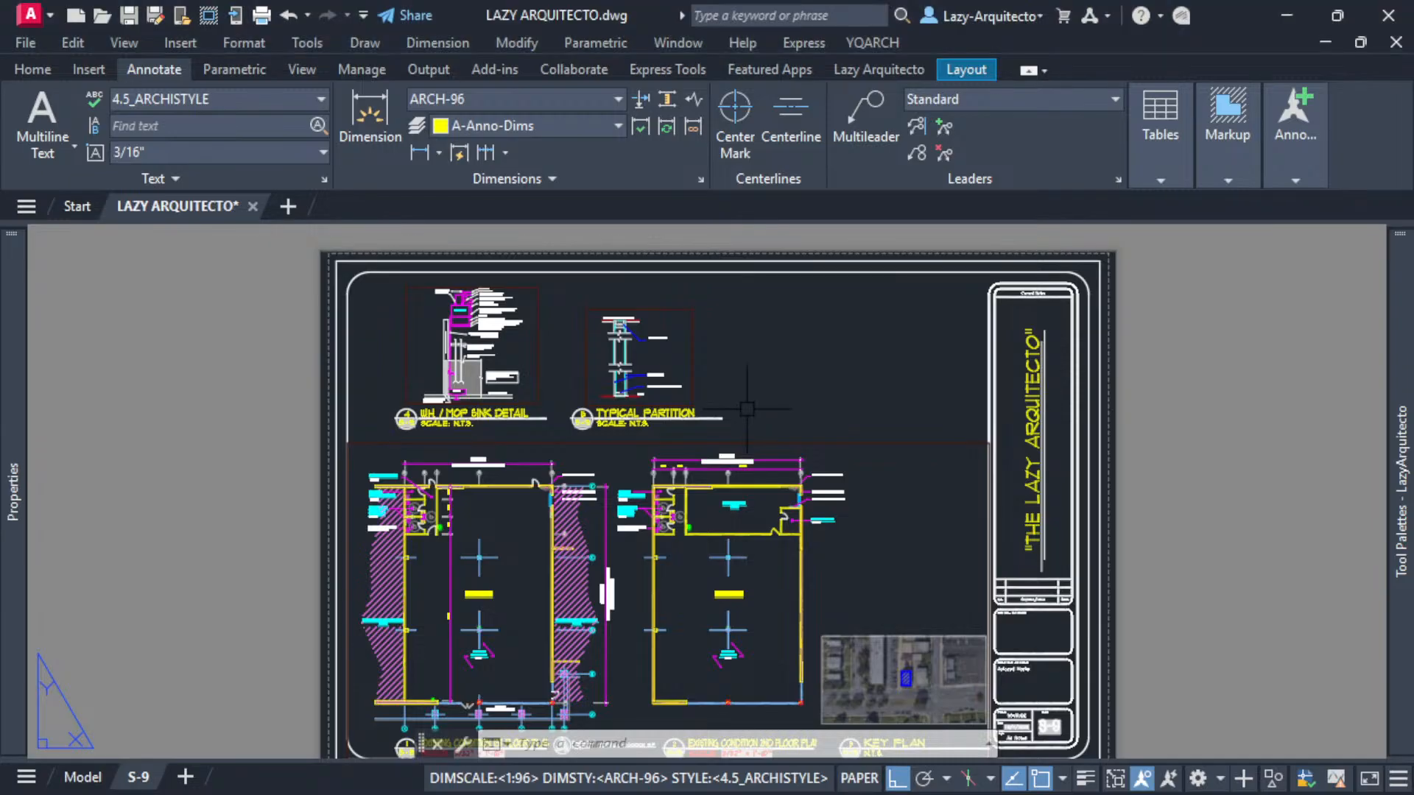
- Create a copy of the S-9 layout and select its viewports to check their lock state
left_click_drag(144, 777, 223, 779)
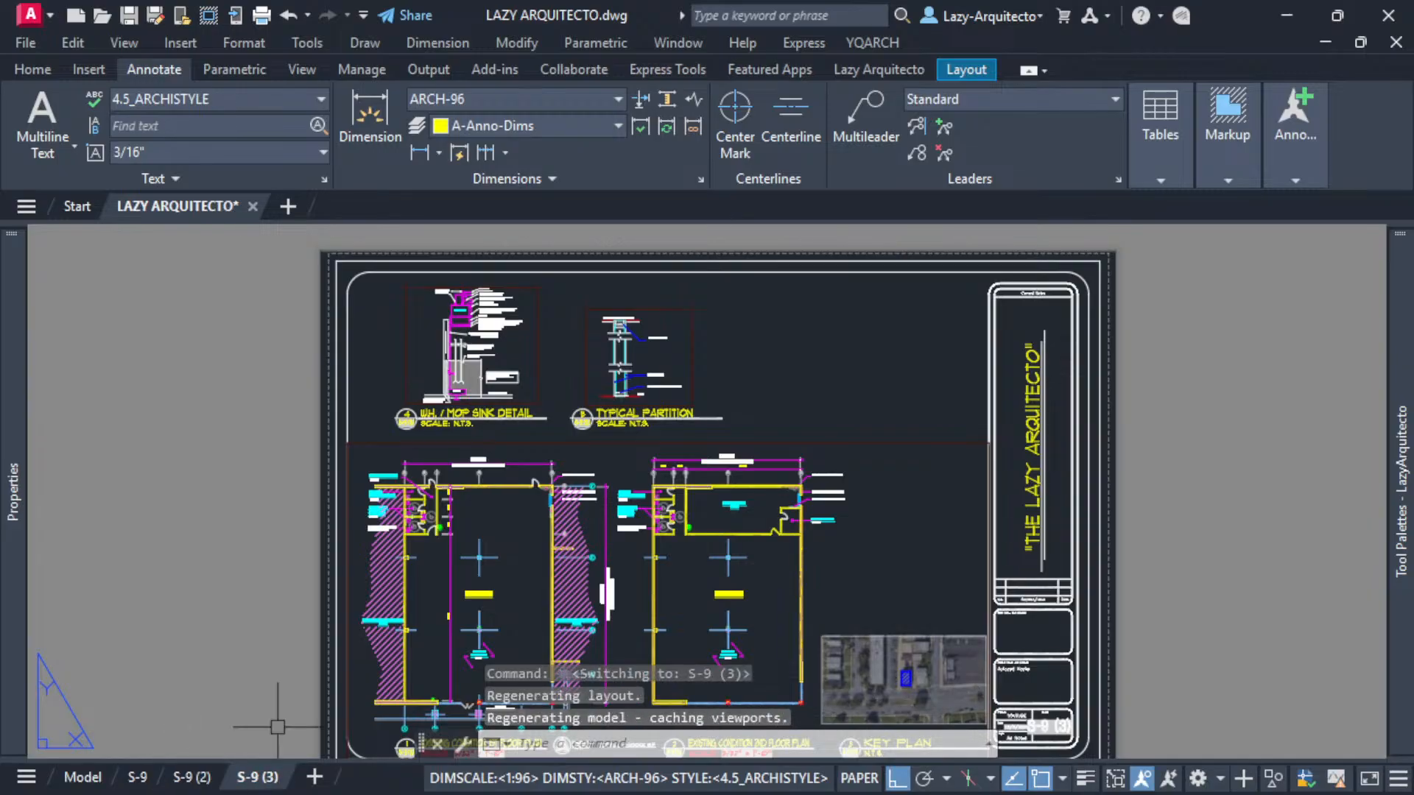
left_click(371, 442)
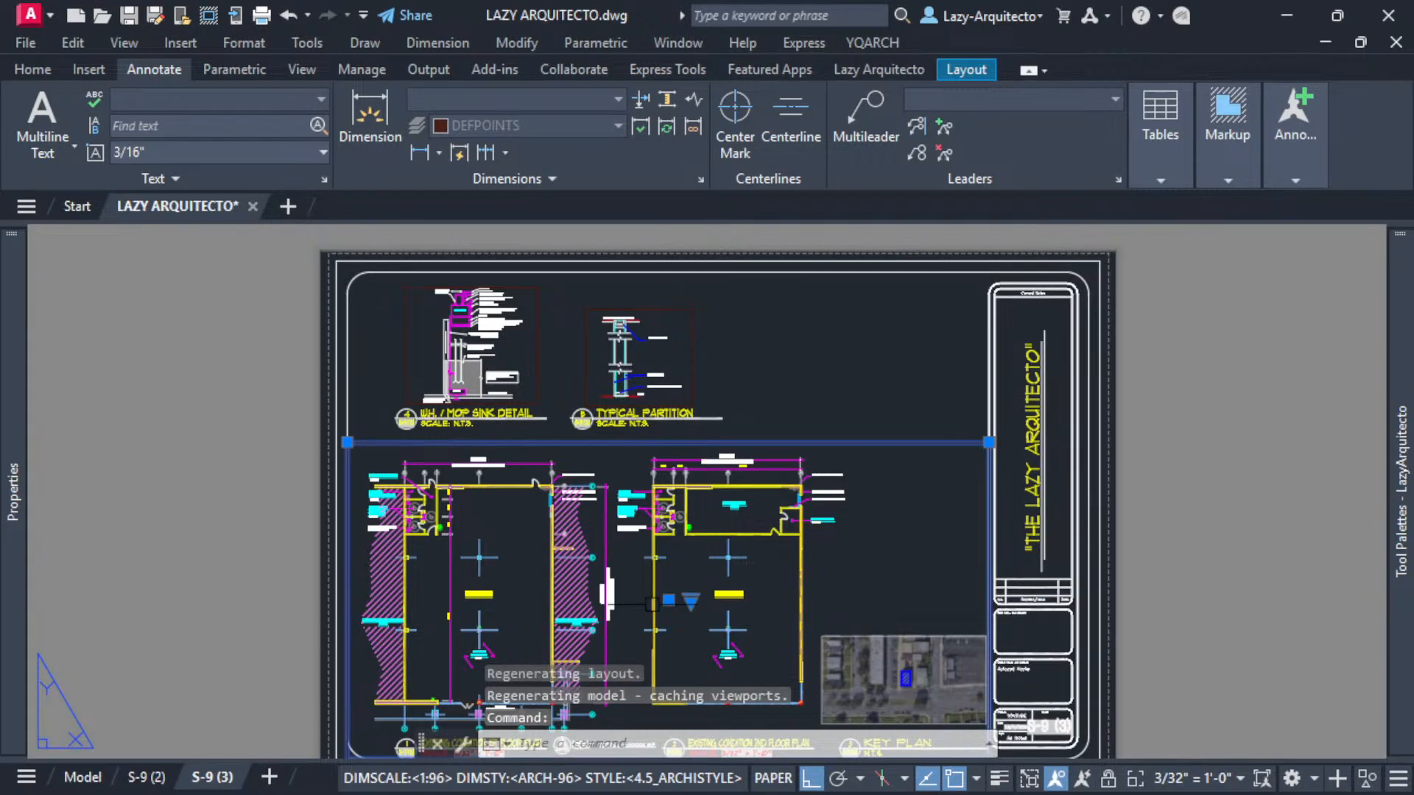
key("Escape")
left_click(694, 350)
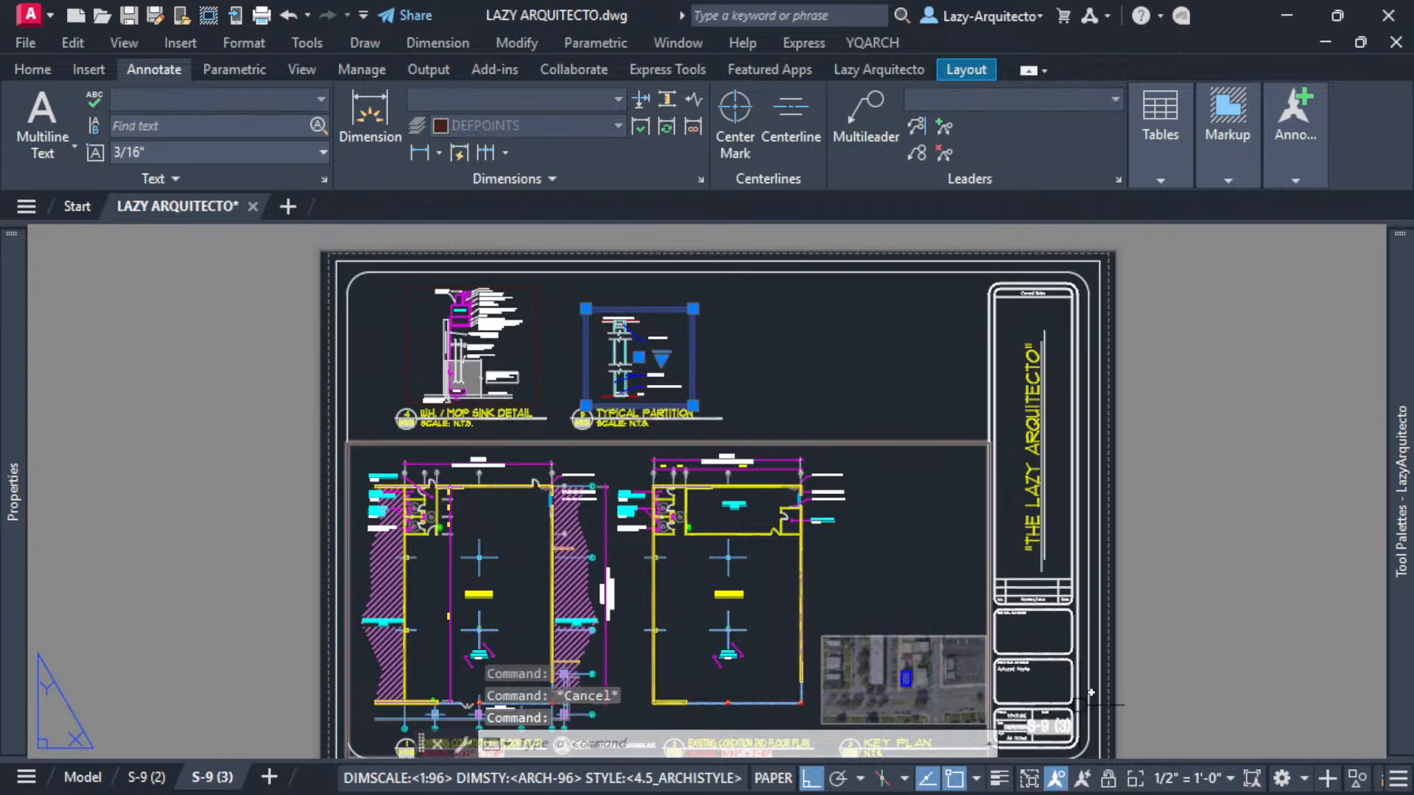
key("Escape")
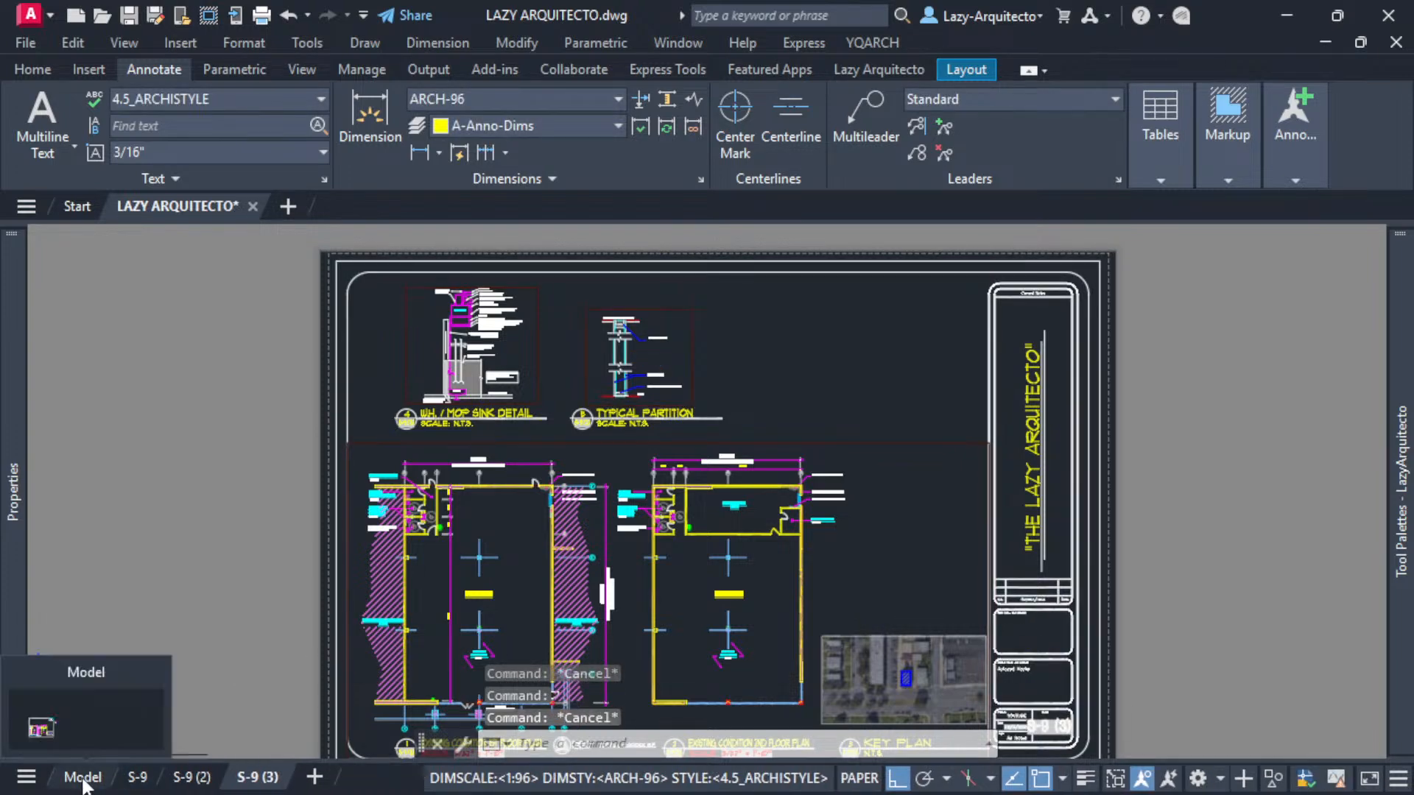
- Return to layout S-9, run the LazyViewportLock tool from the palette and acknowledge its alert
left_click(136, 781)
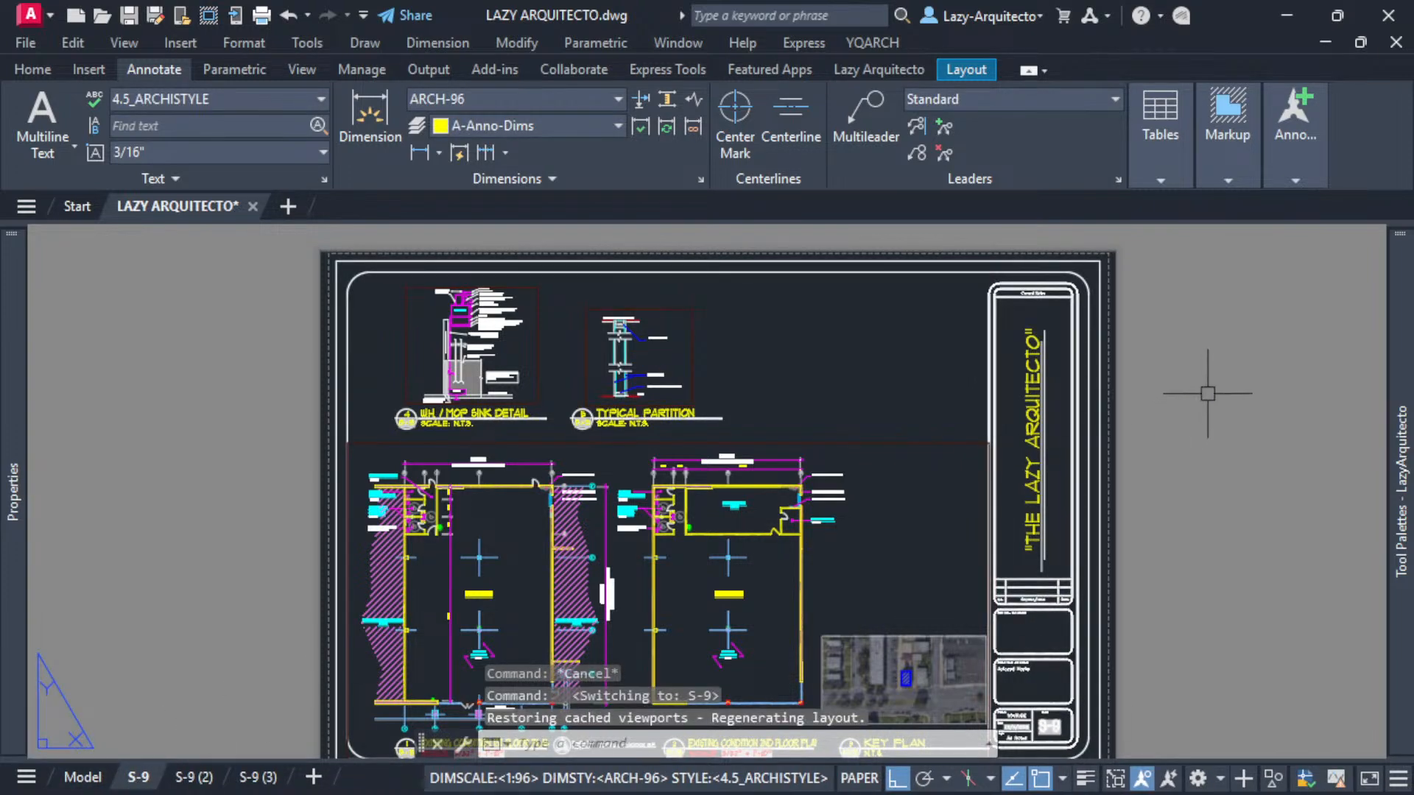
mouse_move(1396, 317)
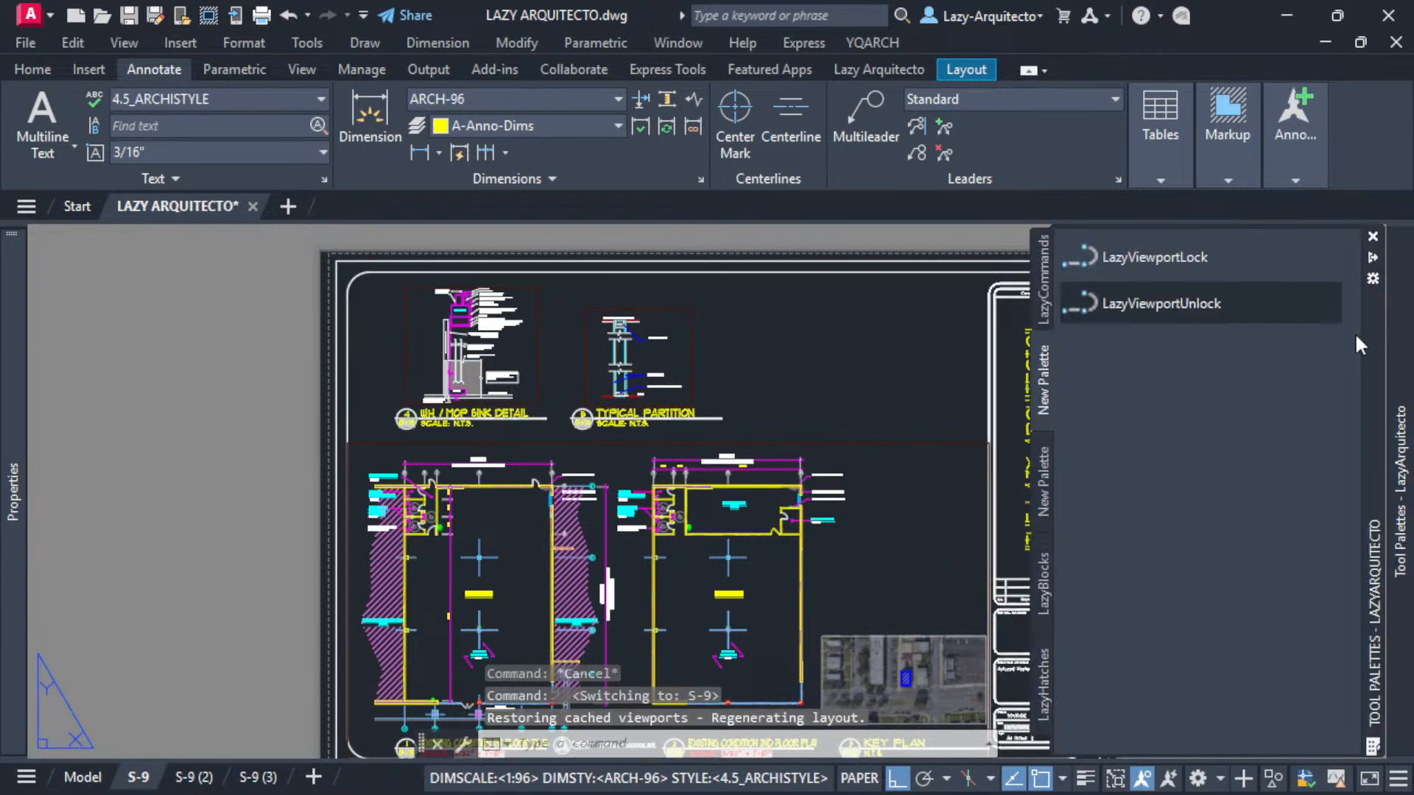
left_click(1125, 256)
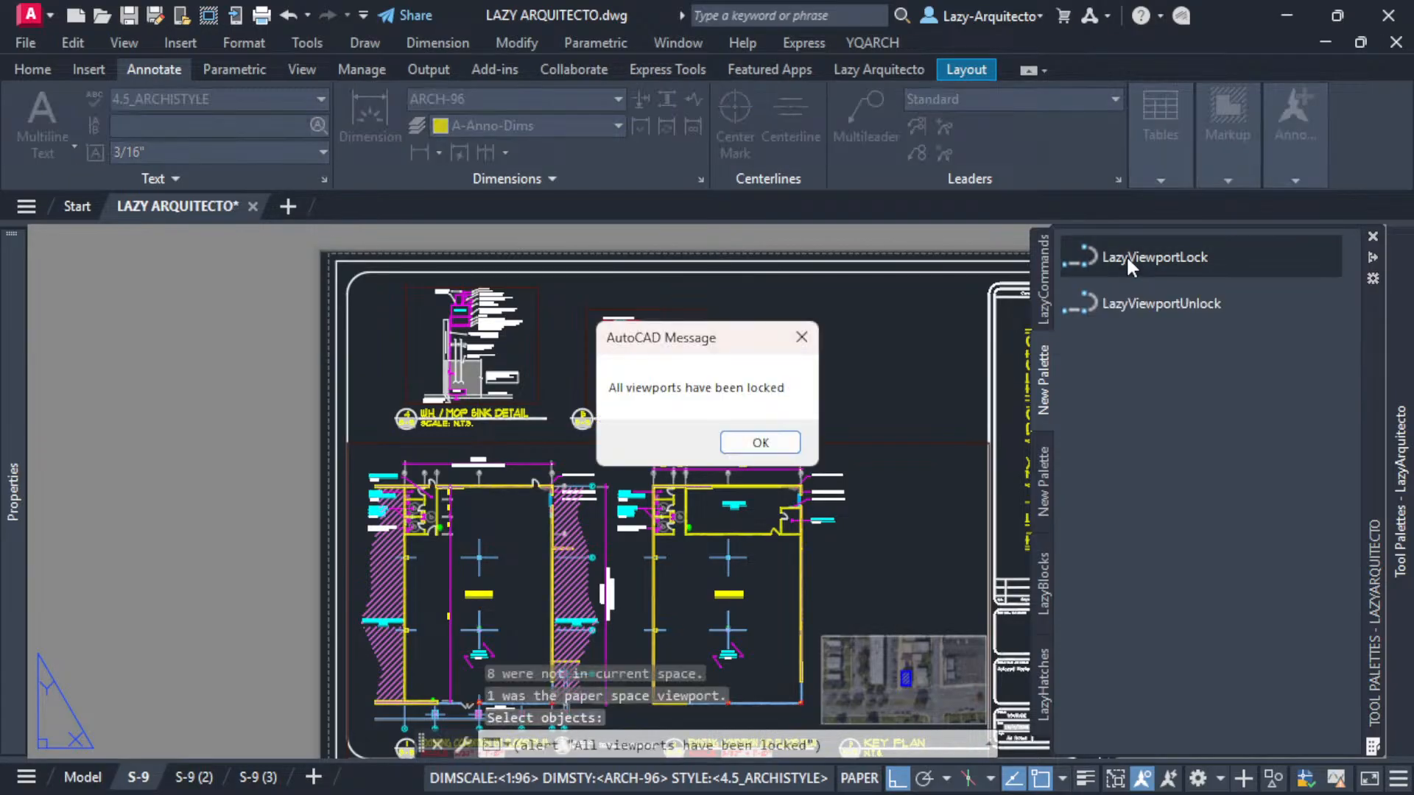
left_click(761, 443)
- Select the viewports on S-9 and on S-9 (2) to check their lock state
left_click(787, 441)
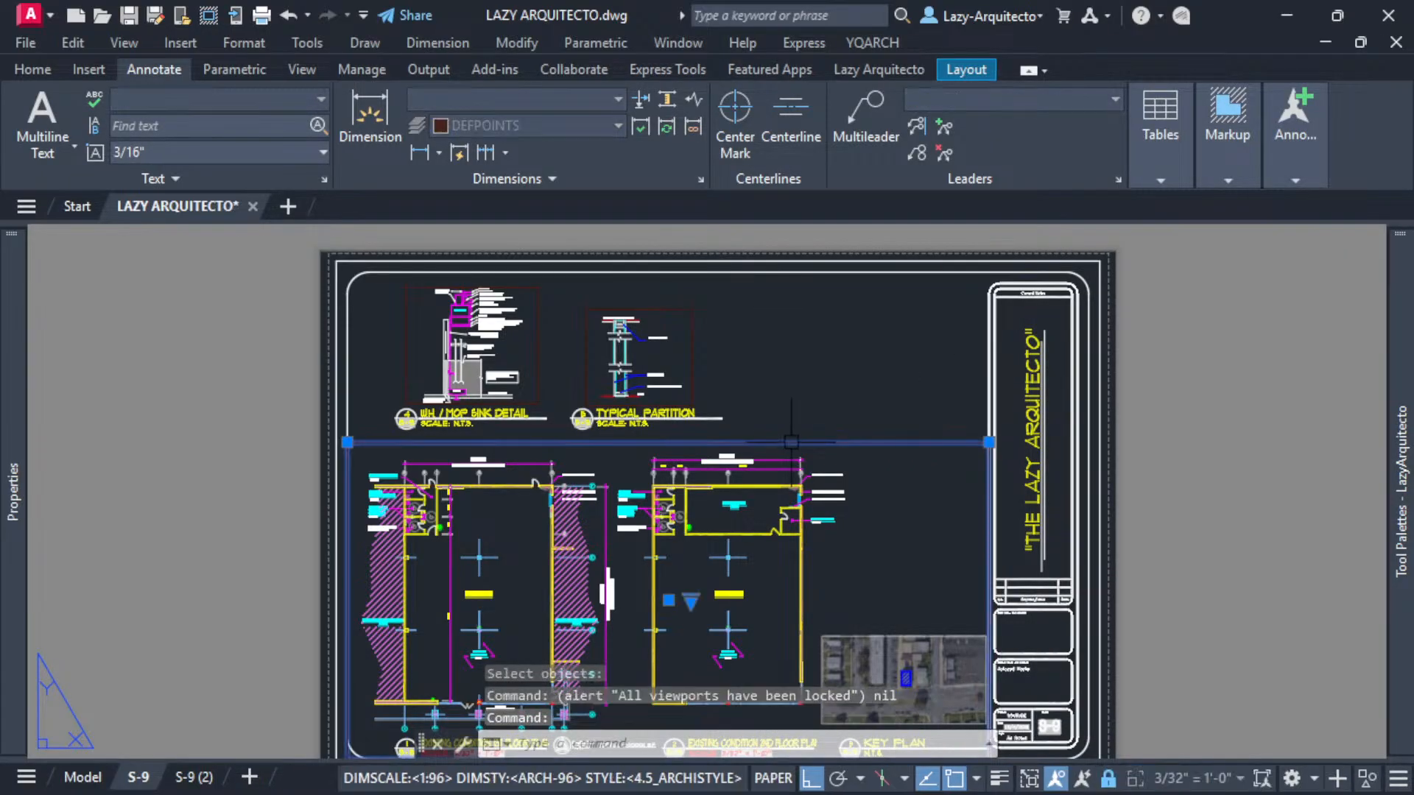
left_click(693, 358)
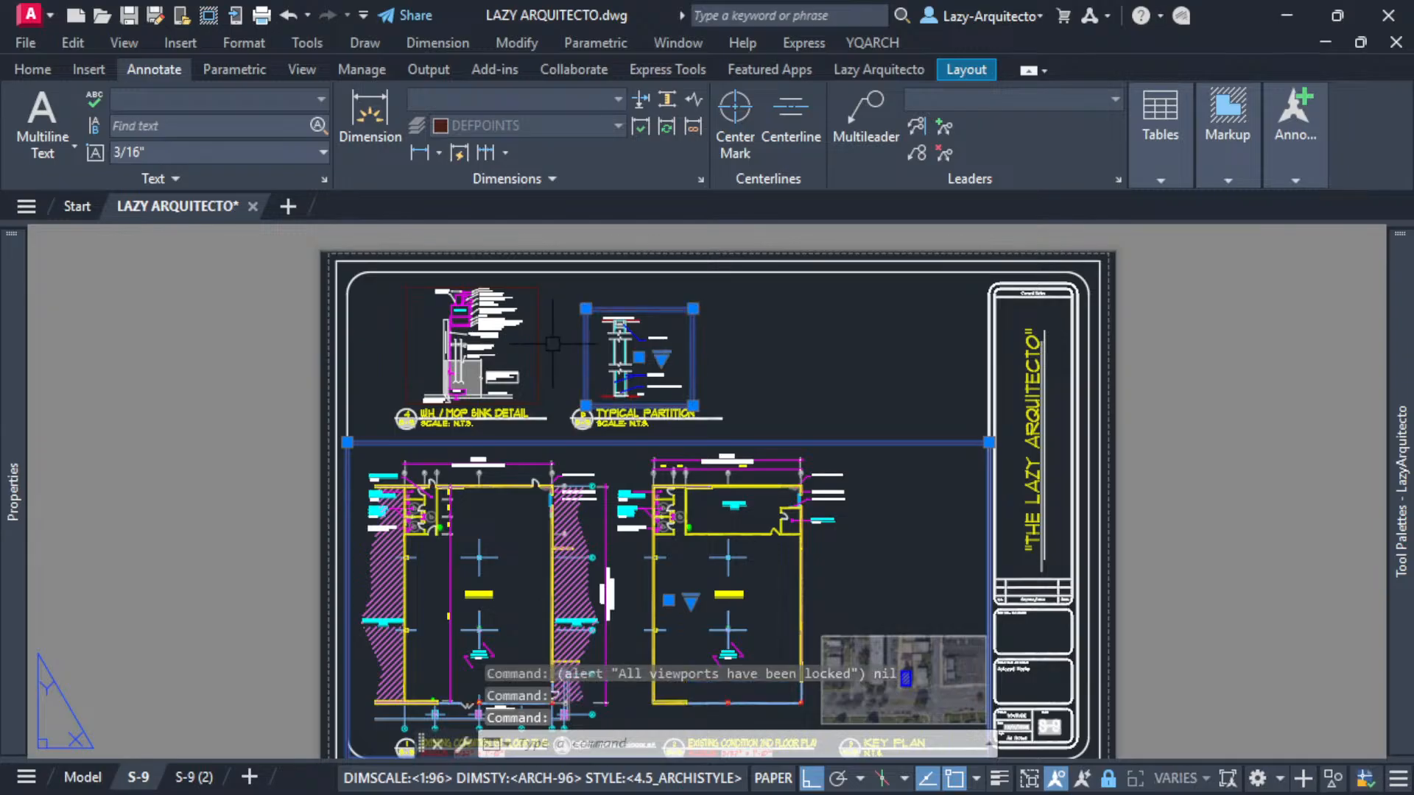
left_click(538, 338)
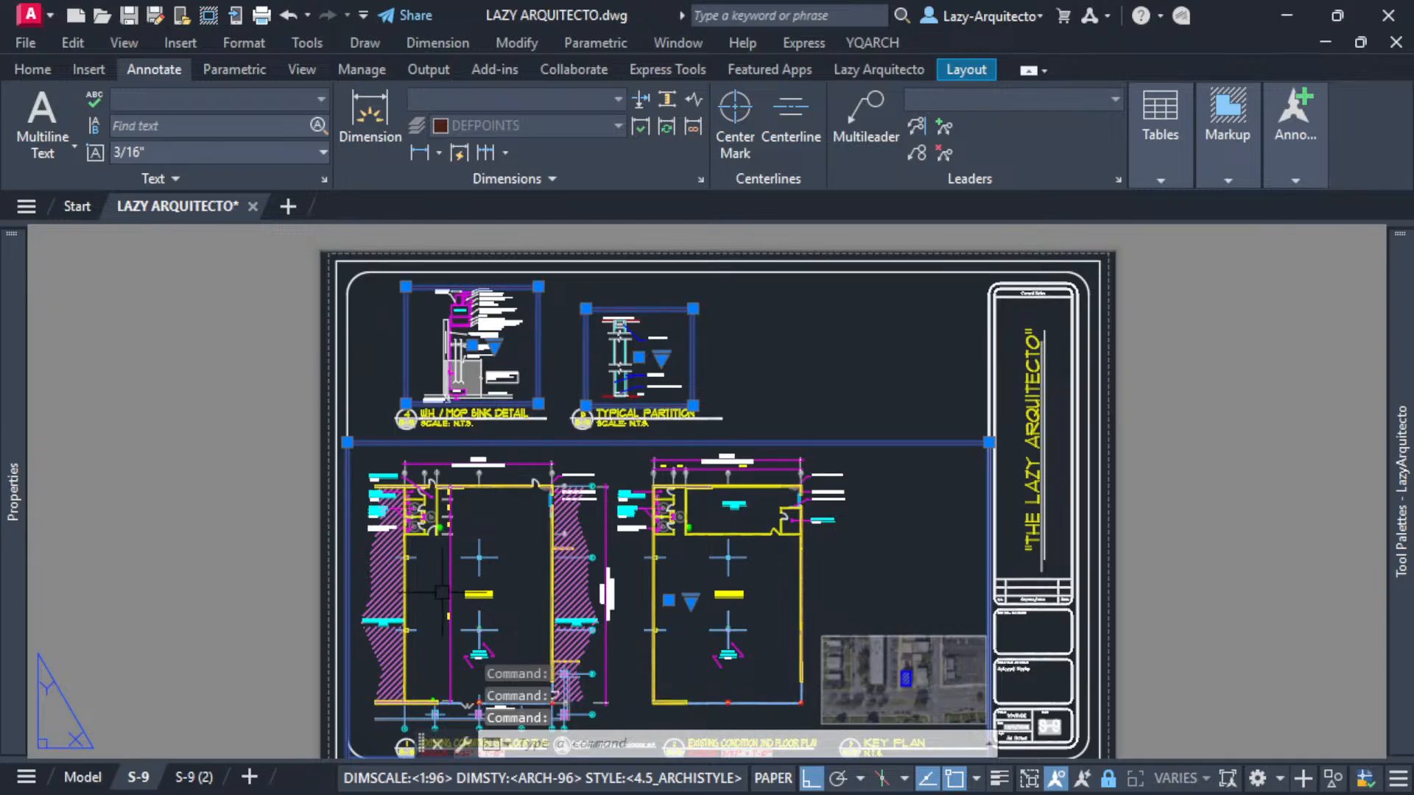
key("Escape")
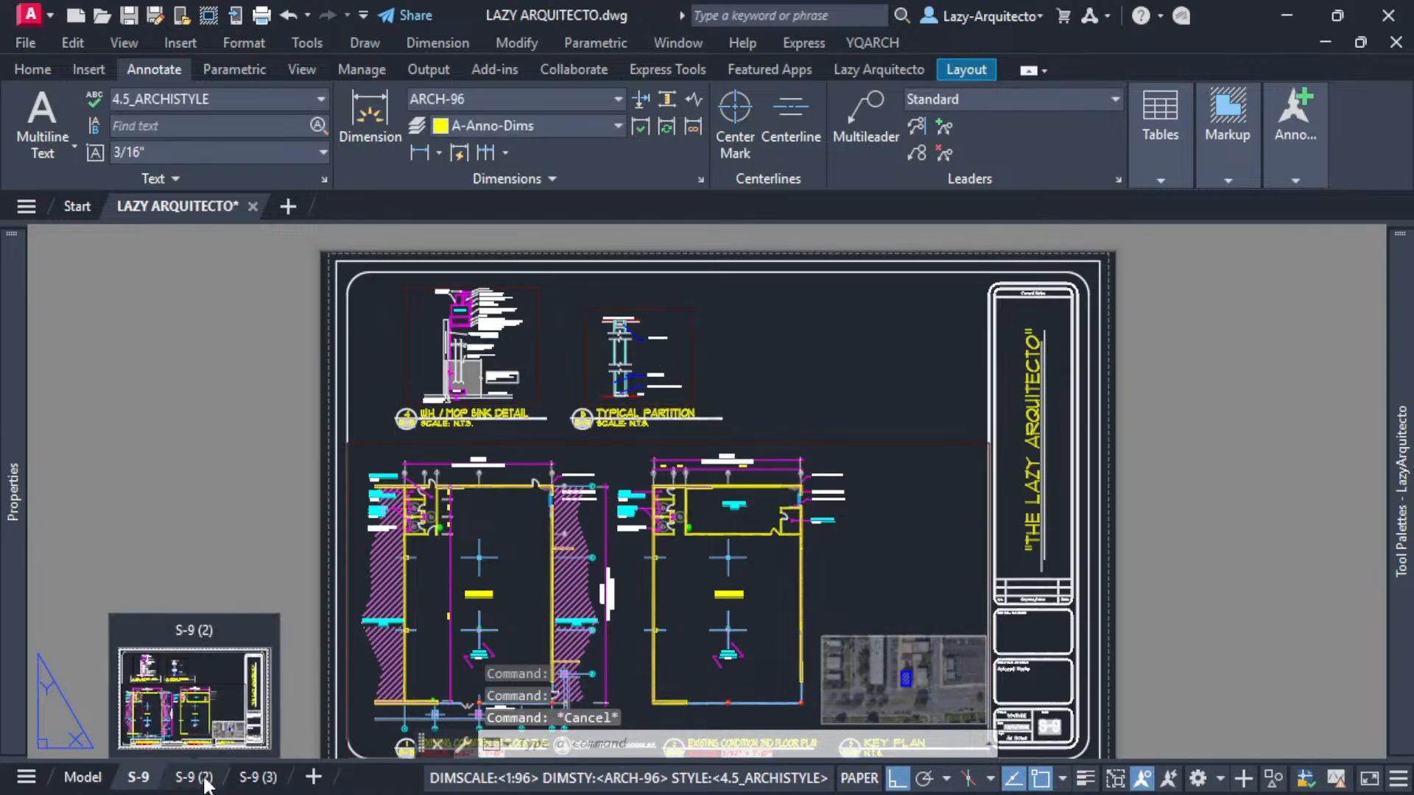
left_click(193, 777)
left_click(709, 442)
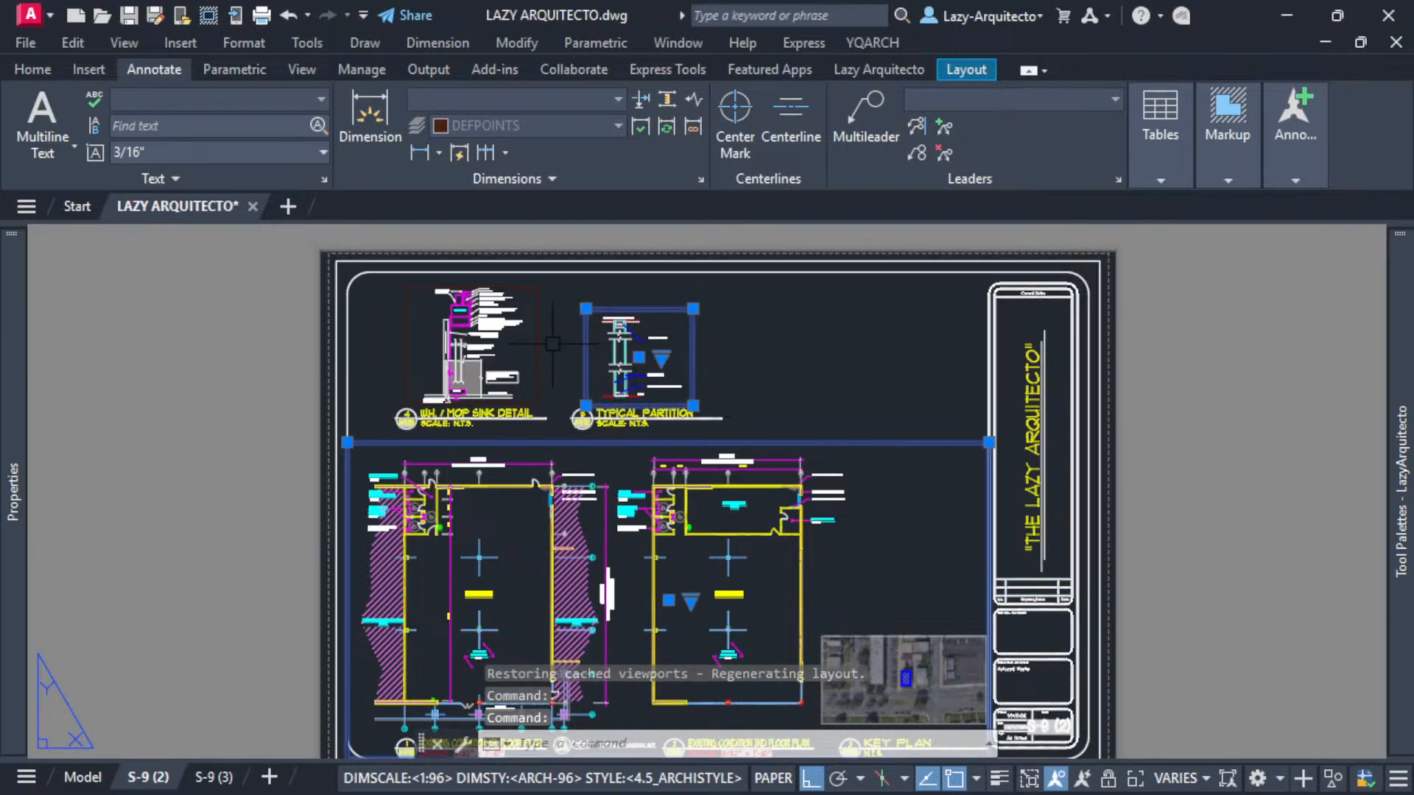
key("Escape")
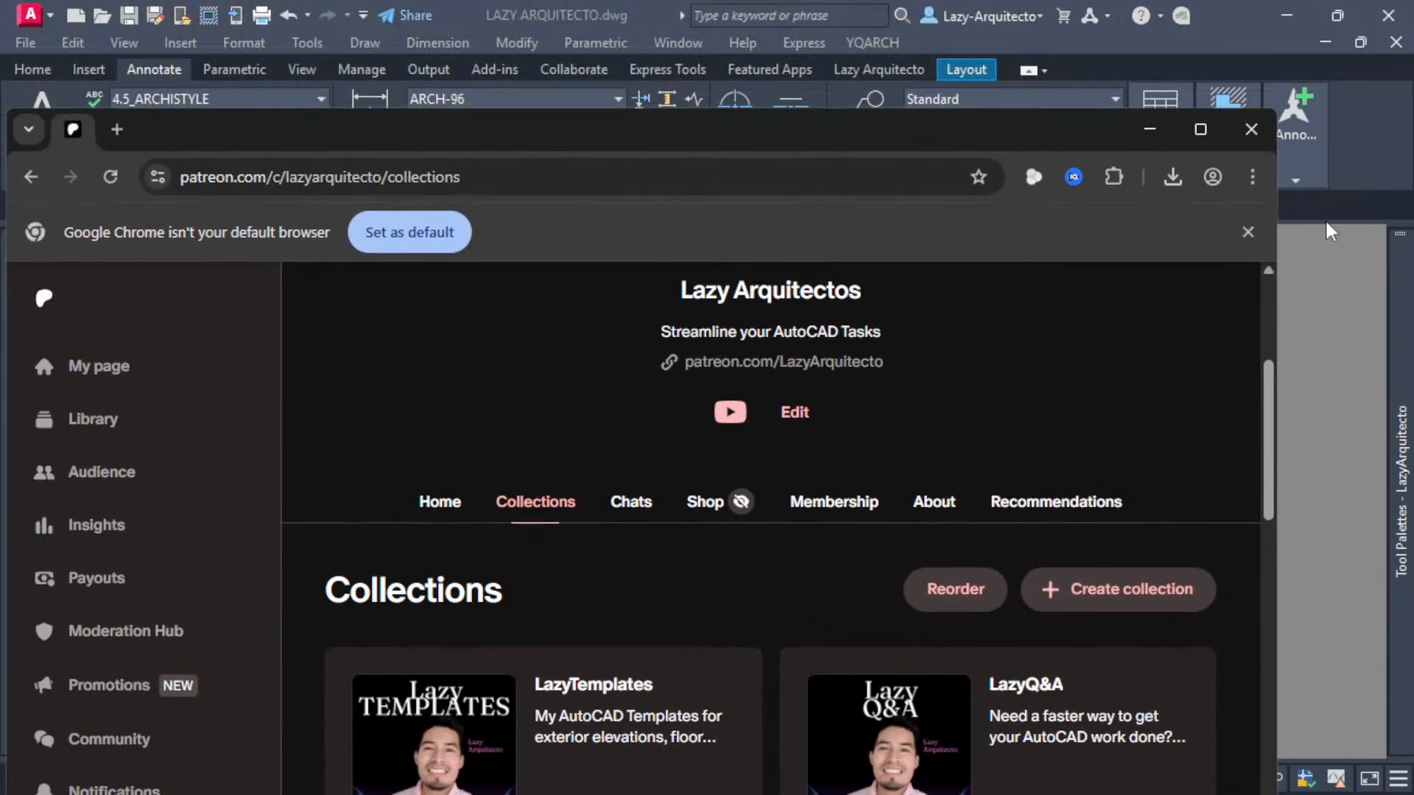
- Switch to the browser and look through the LazyMACROS collection on the Patreon page, then return to the drawing
left_click(1201, 129)
scroll(787, 469, "up", 3)
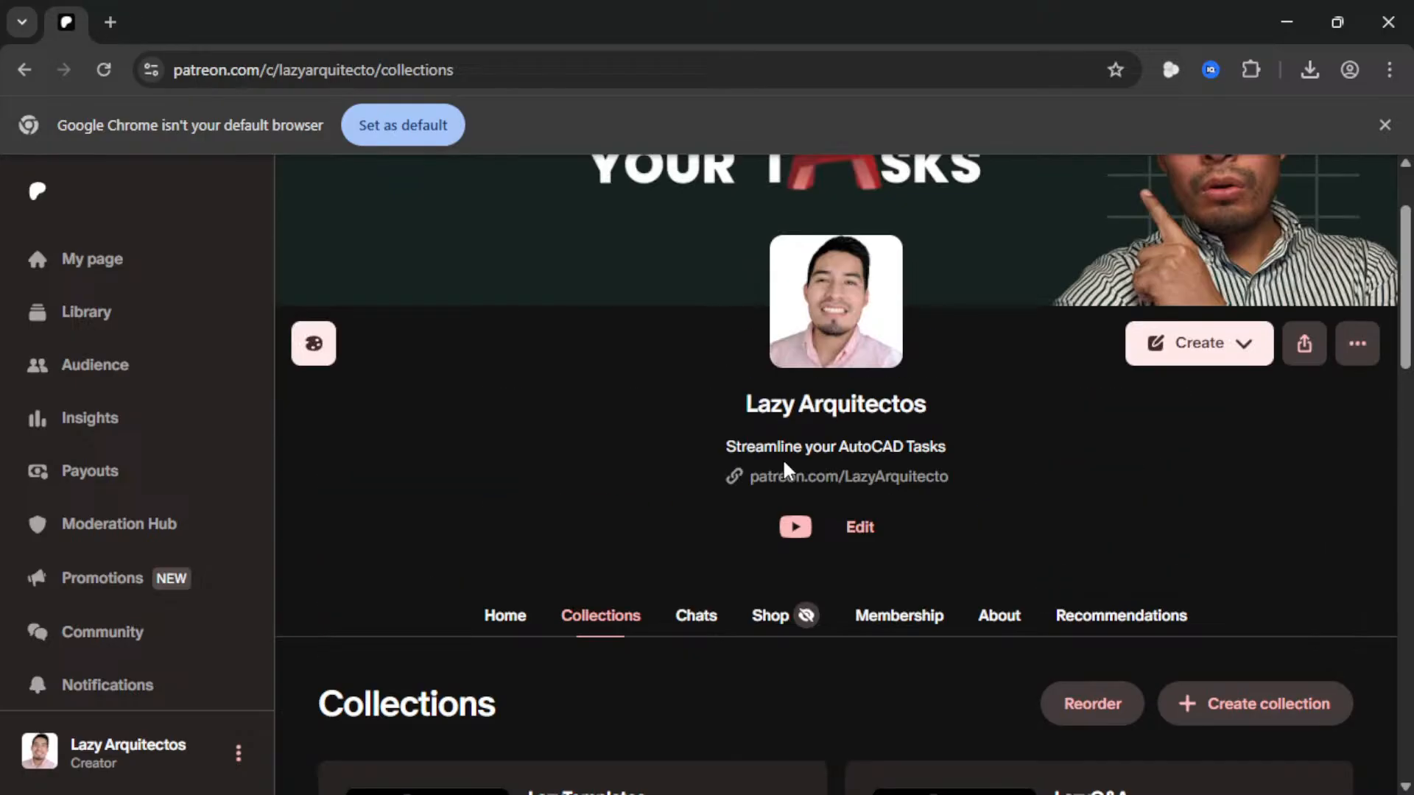
scroll(722, 449, "down", 3)
scroll(635, 427, "down", 1)
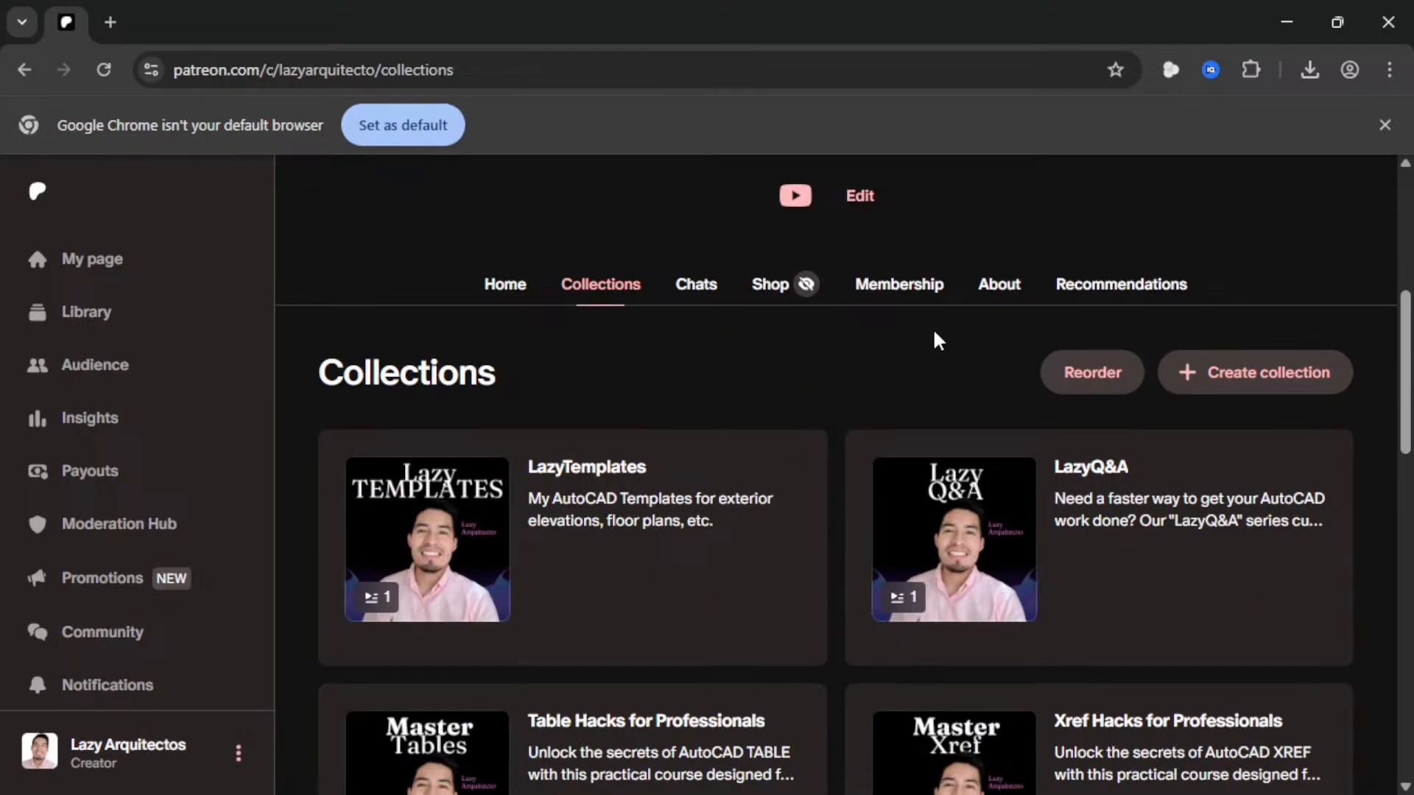
scroll(935, 337, "down", 10)
left_click(987, 500)
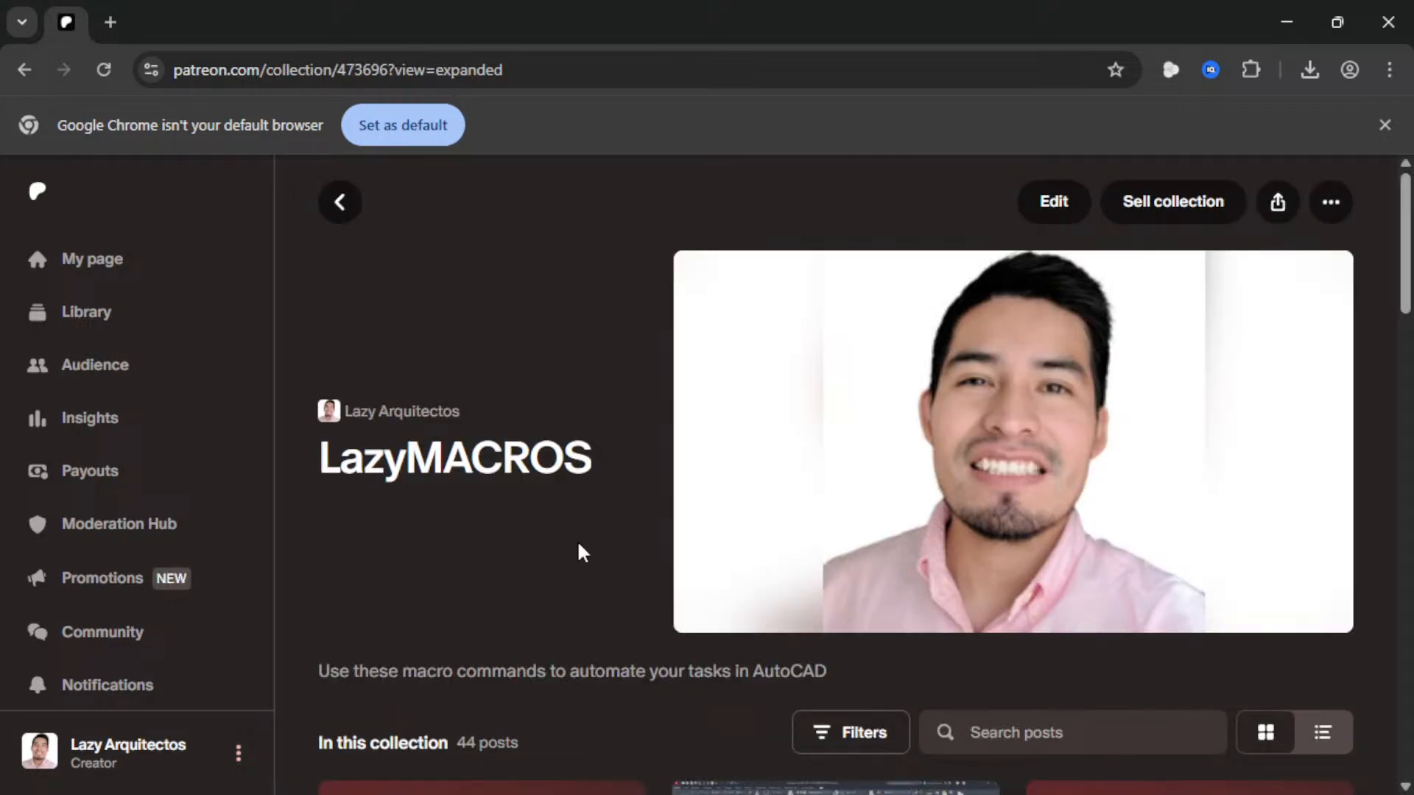
scroll(583, 553, "down", 3)
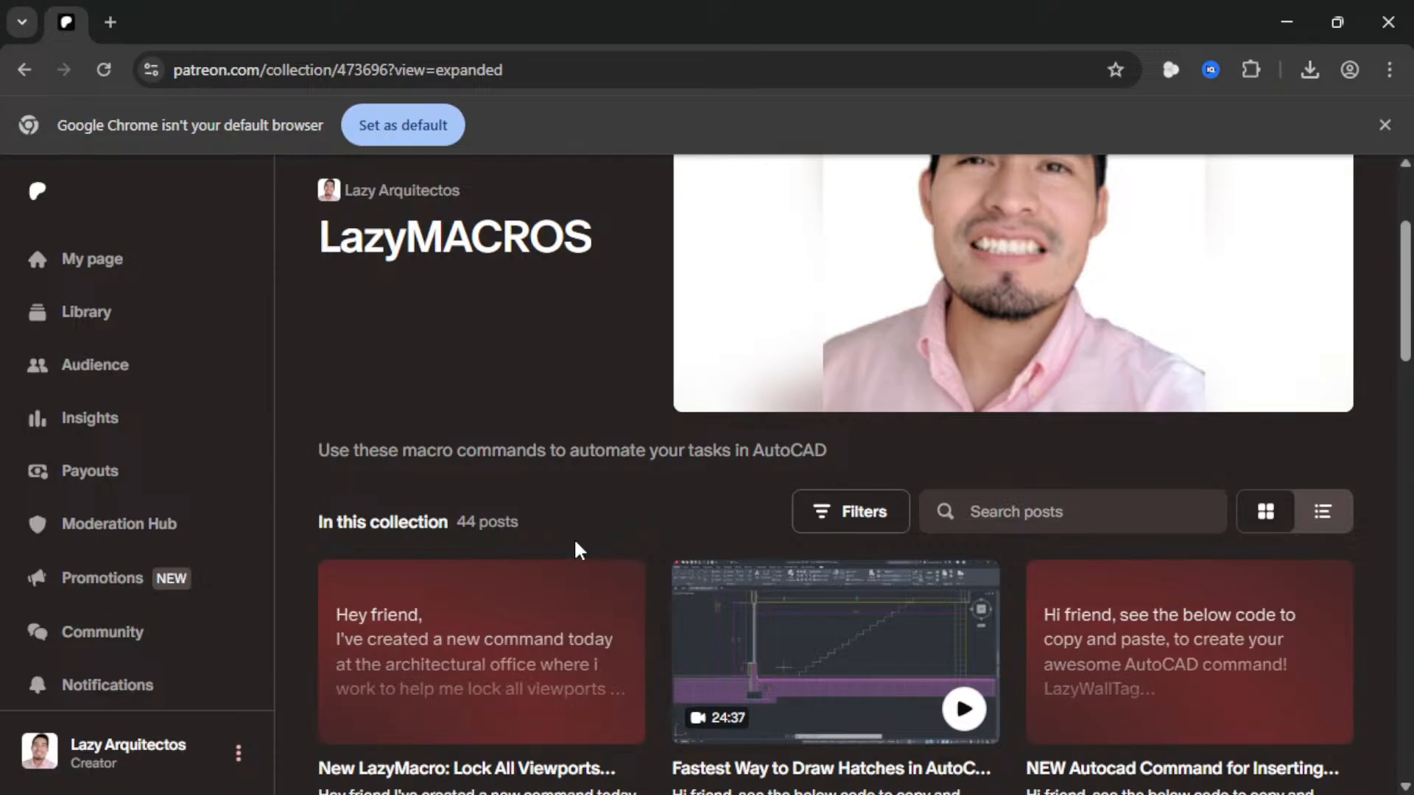
scroll(483, 606, "down", 1)
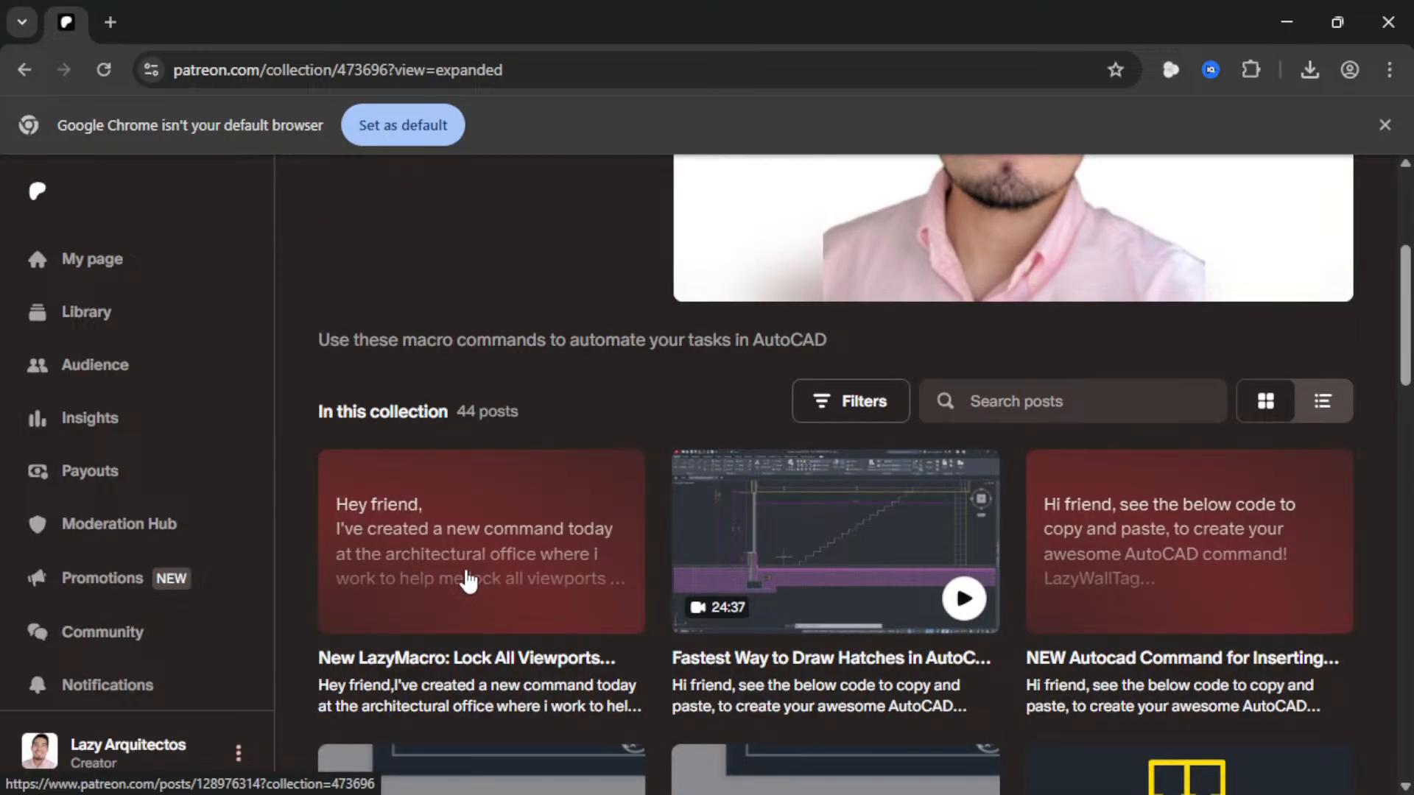
scroll(468, 582, "down", 1)
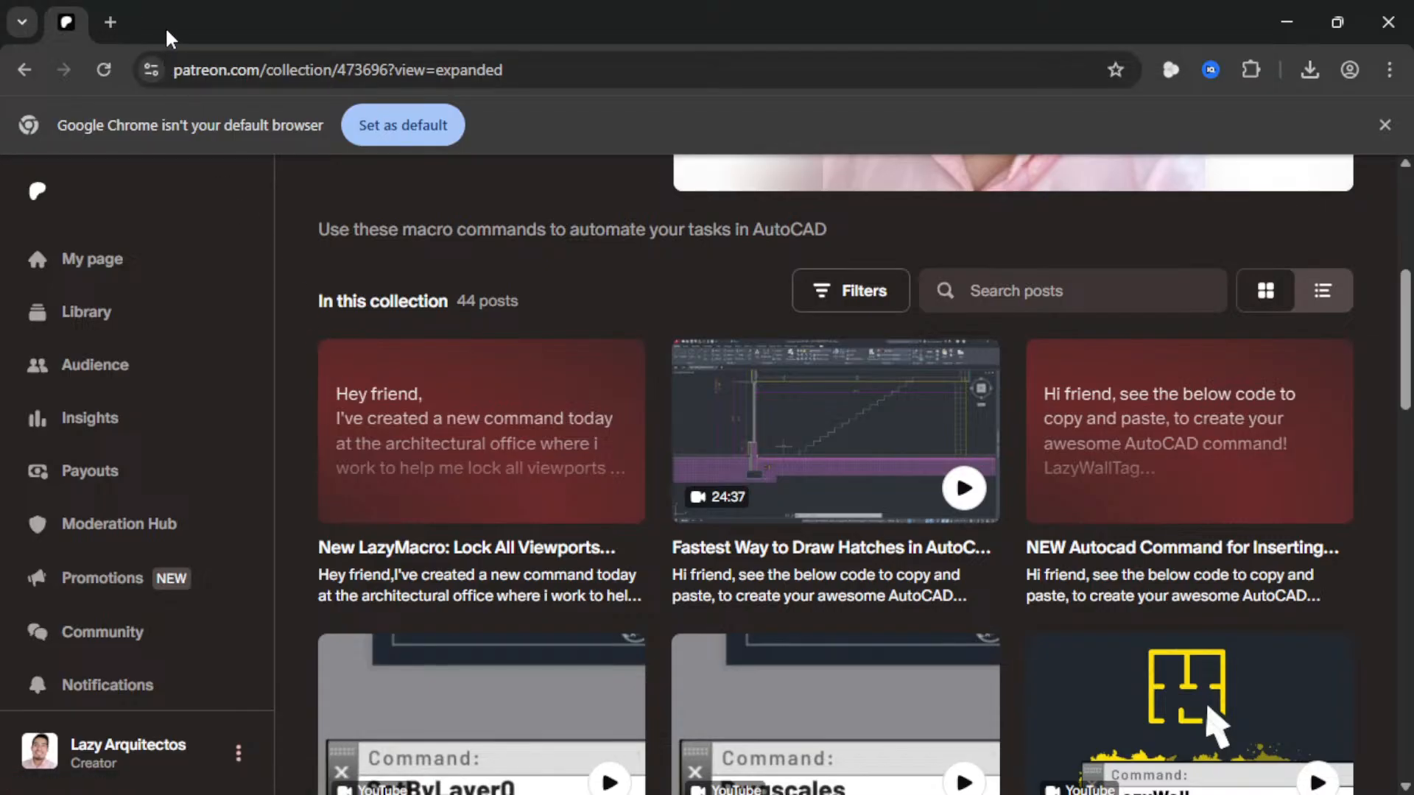
scroll(489, 410, "up", 3)
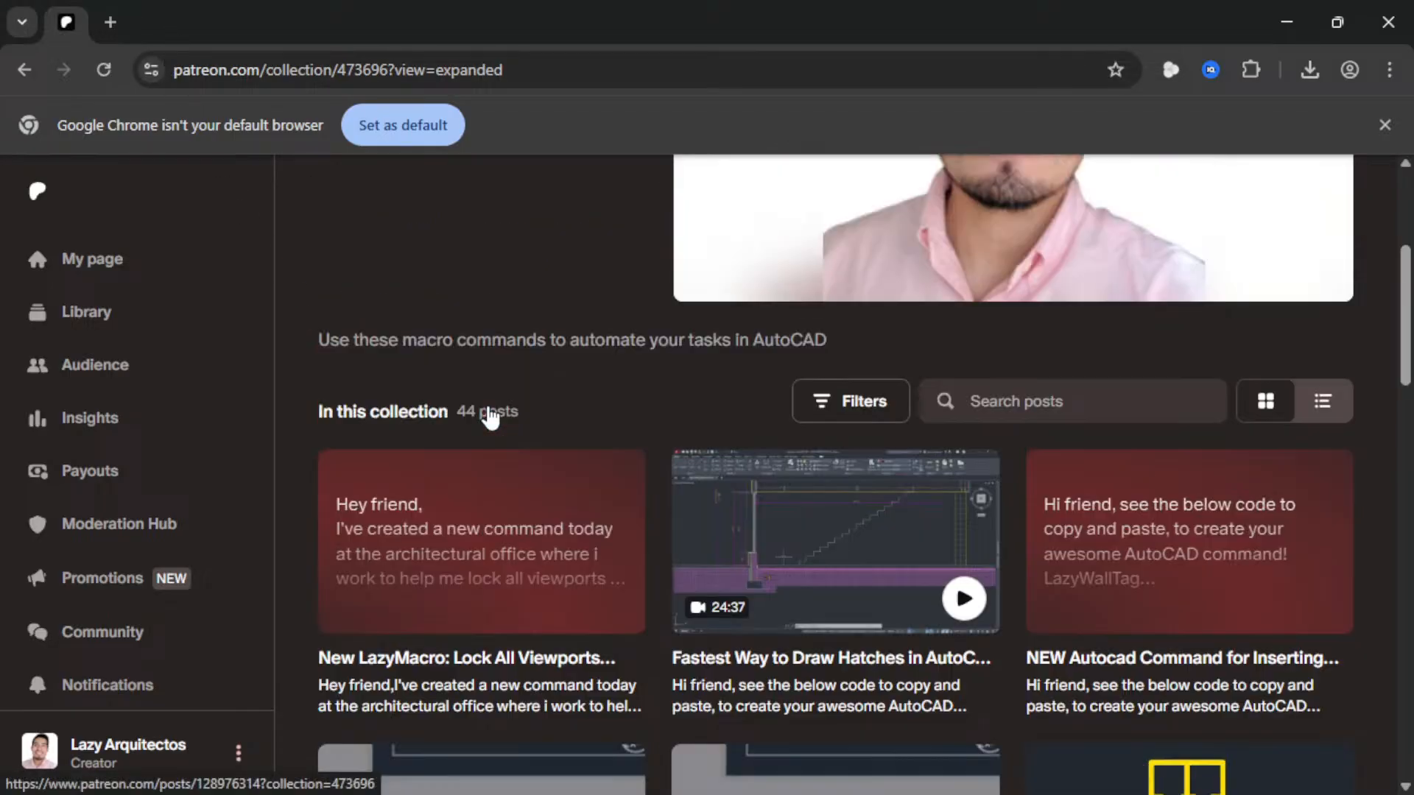
scroll(495, 493, "up", 3)
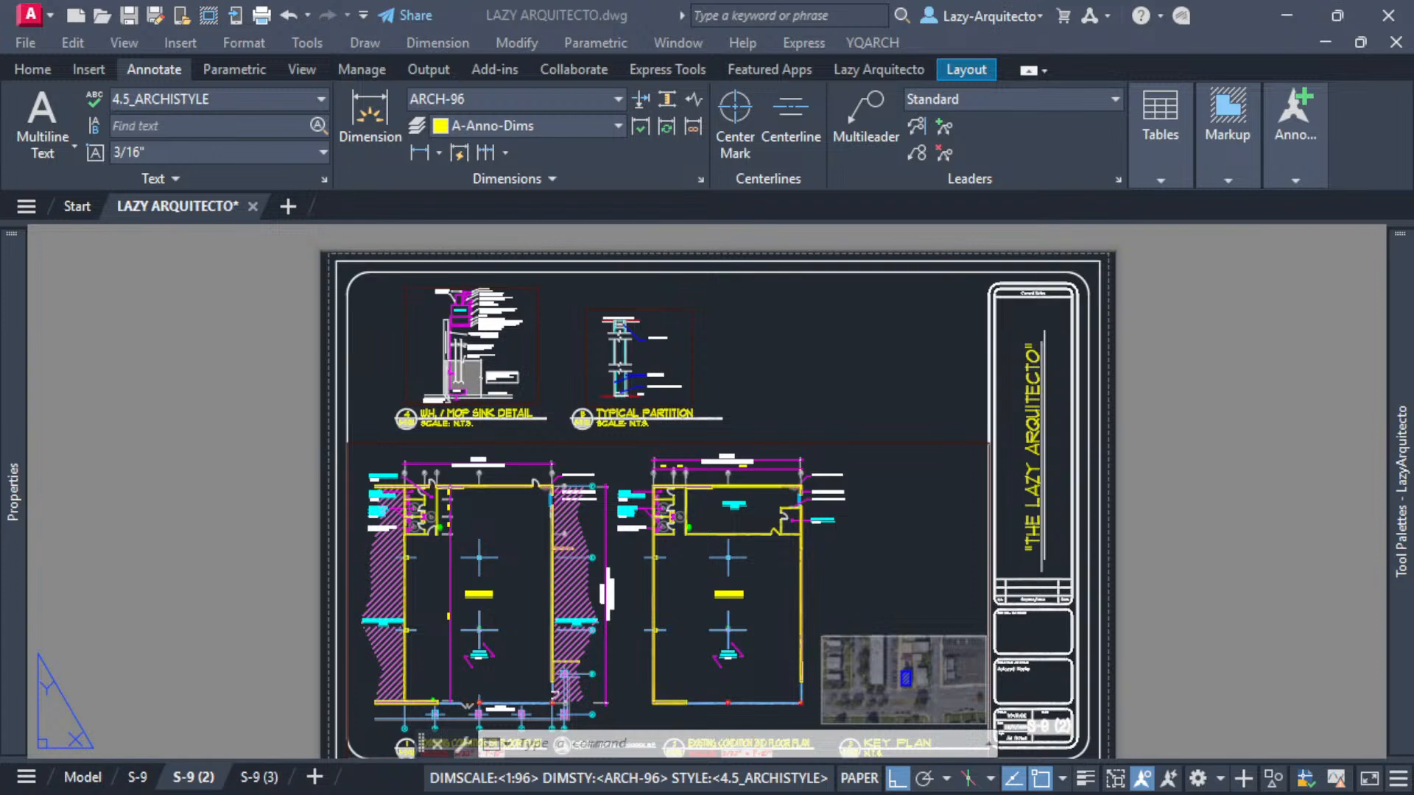
left_click(1269, 358)
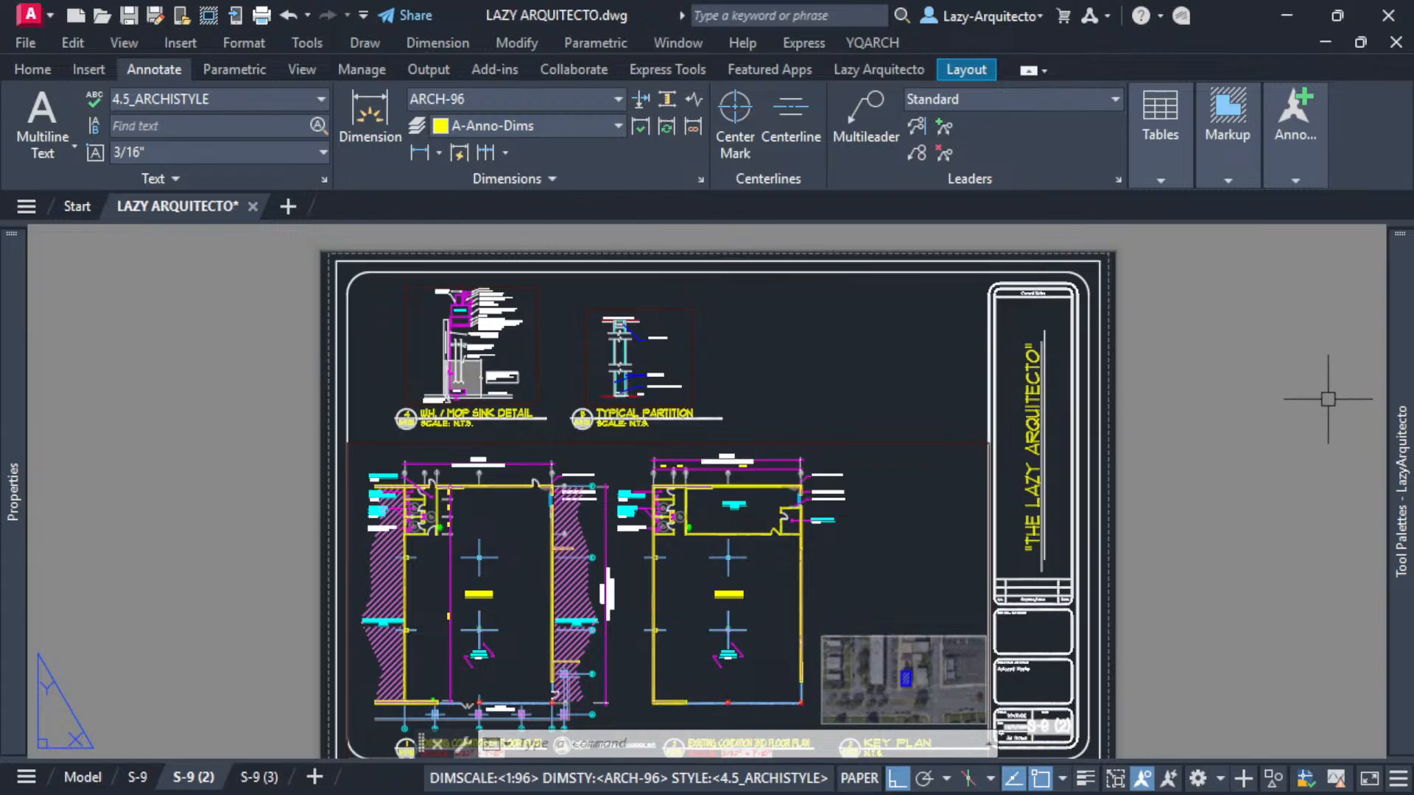